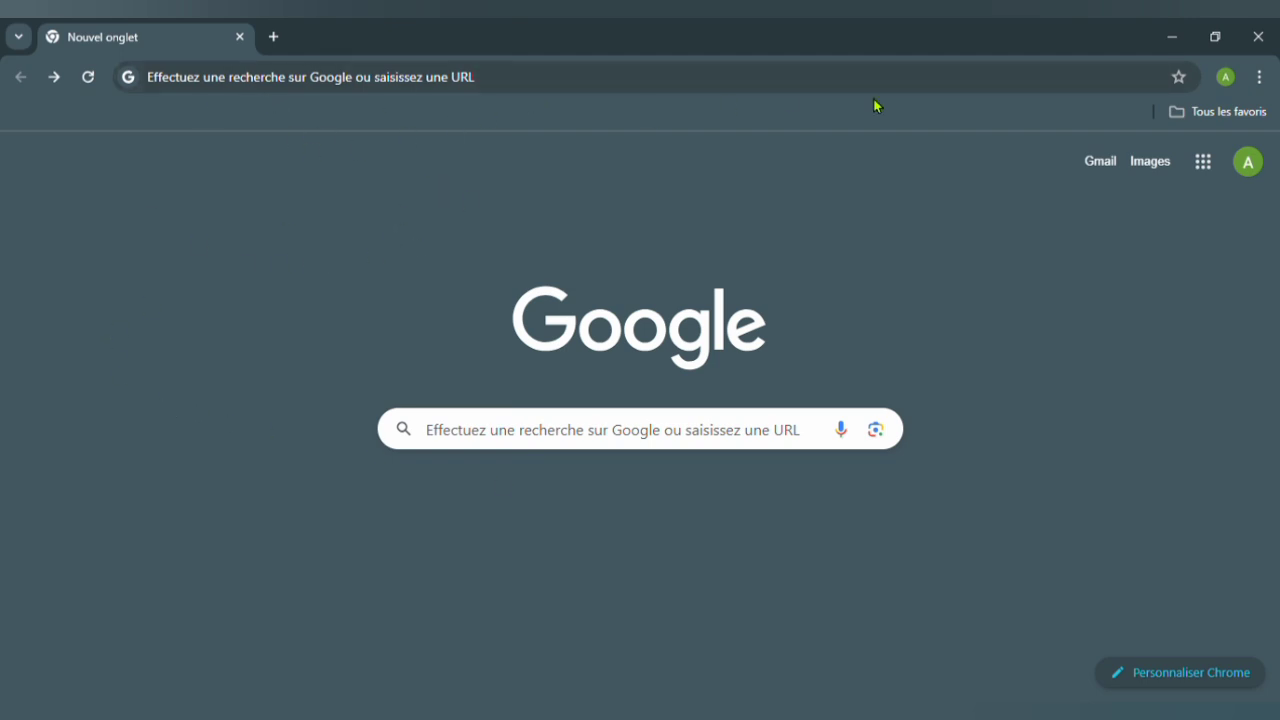
Open Google Drive from the Google apps and create a new Google Sites site.
click(1206, 170)
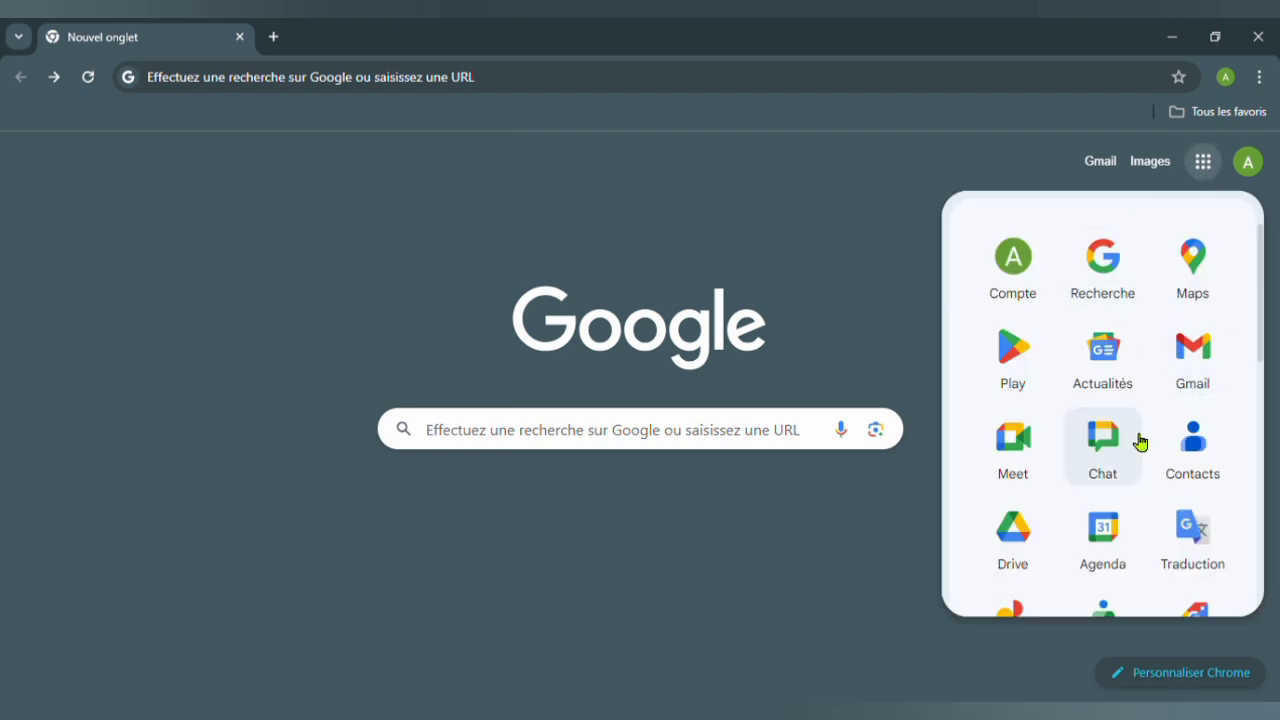
click(1025, 547)
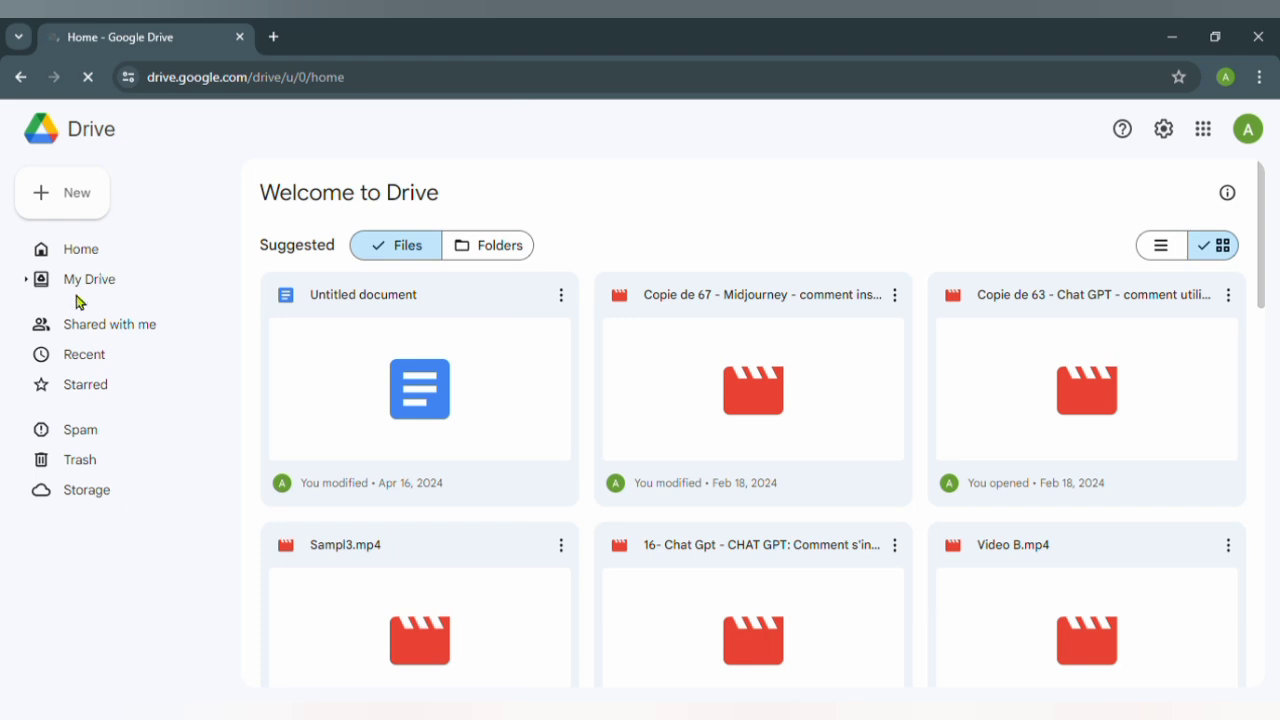
click(63, 210)
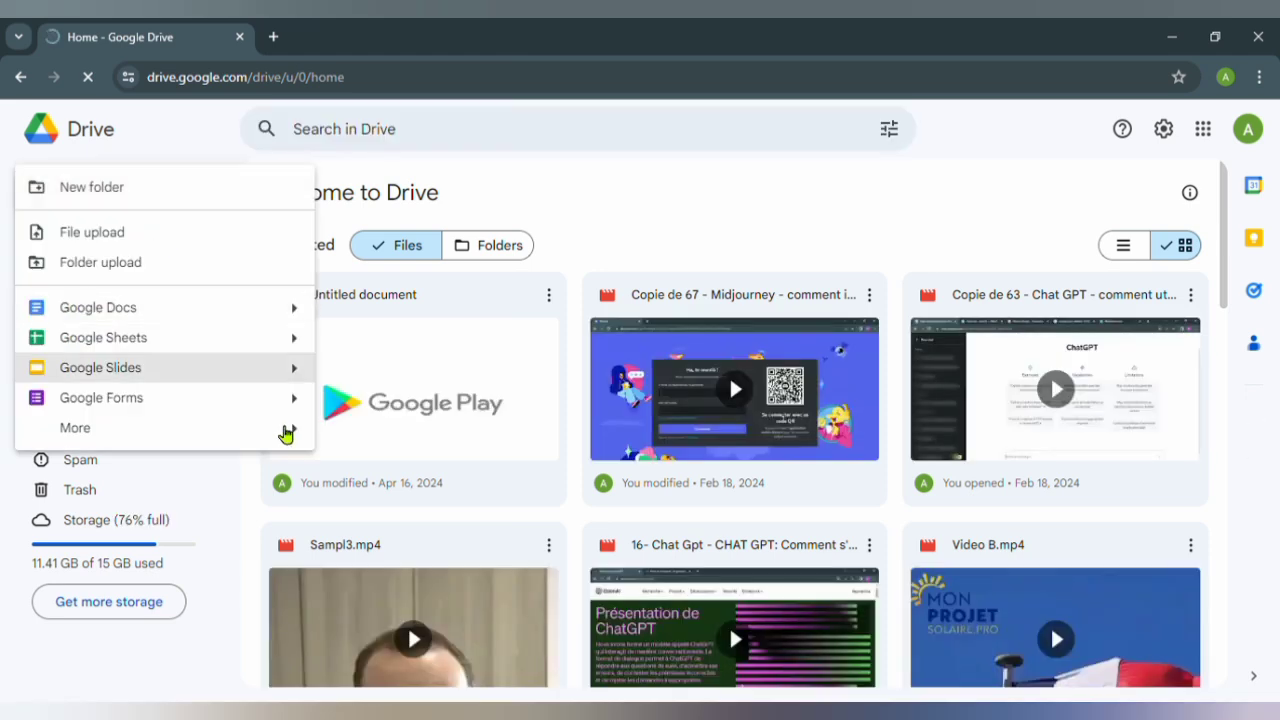
mouse_move(337, 437)
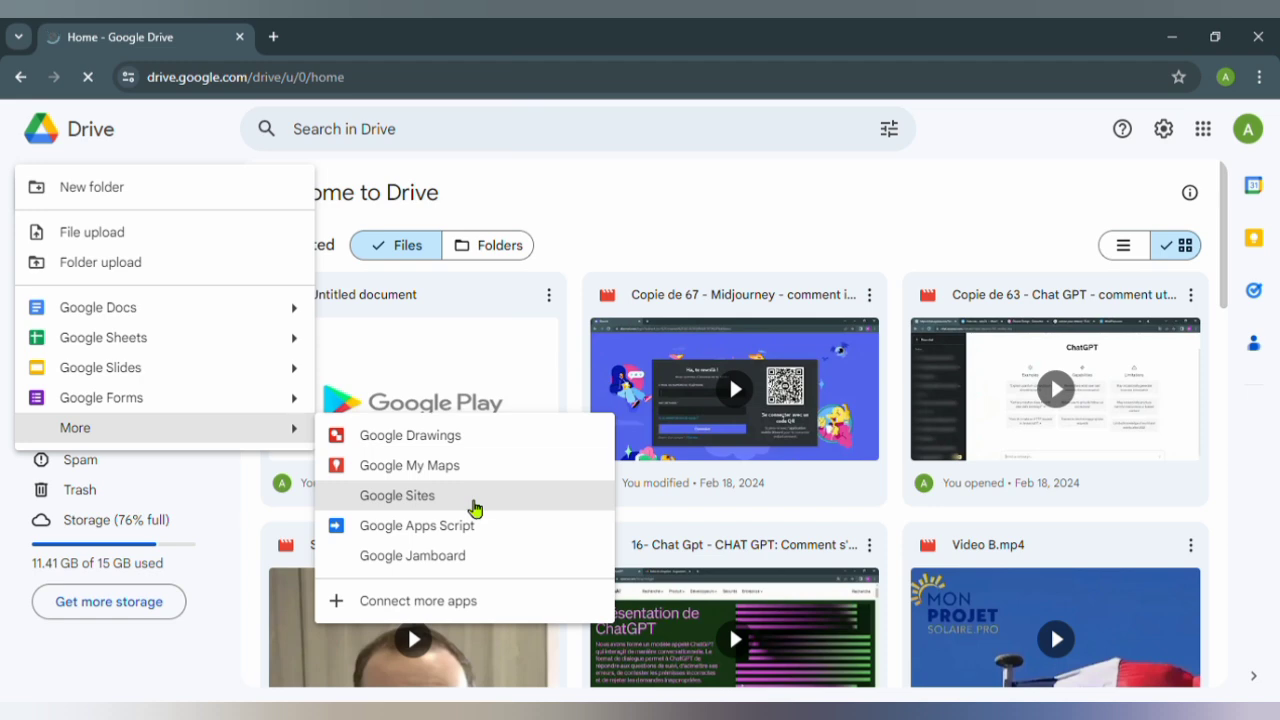
click(474, 505)
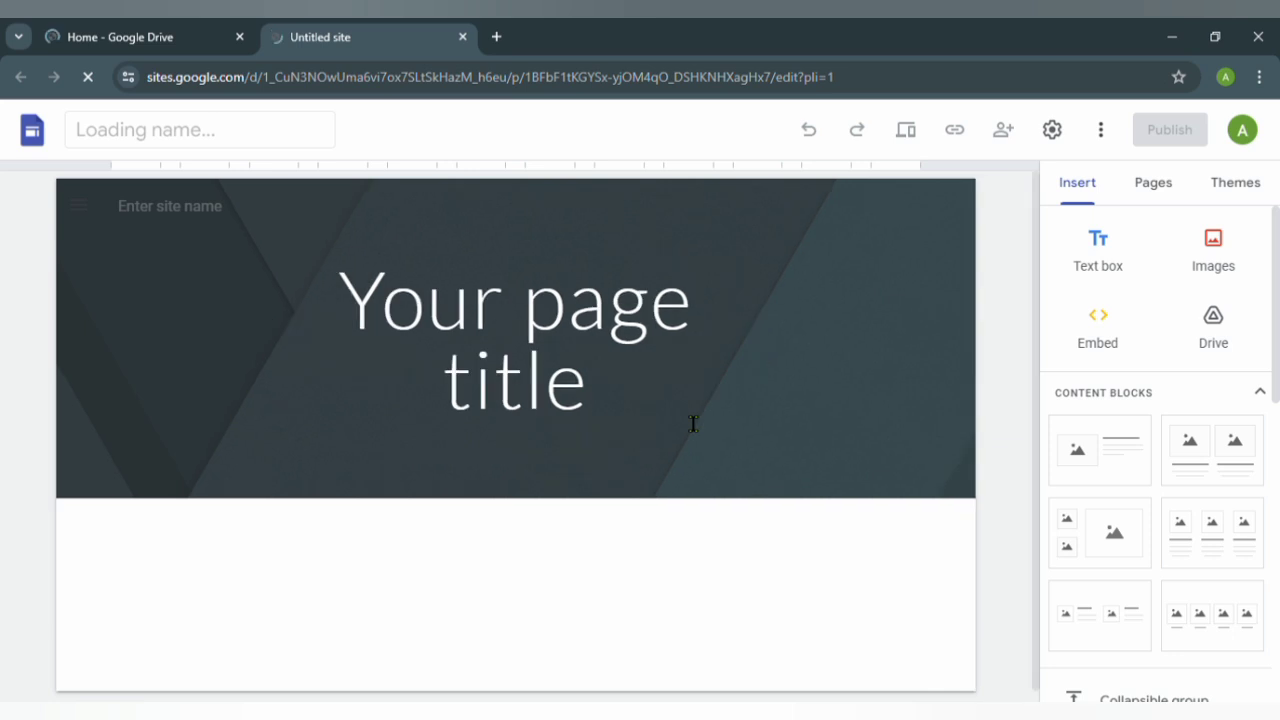
Enter tutoyoutube.com as the site name in the page header.
click(514, 330)
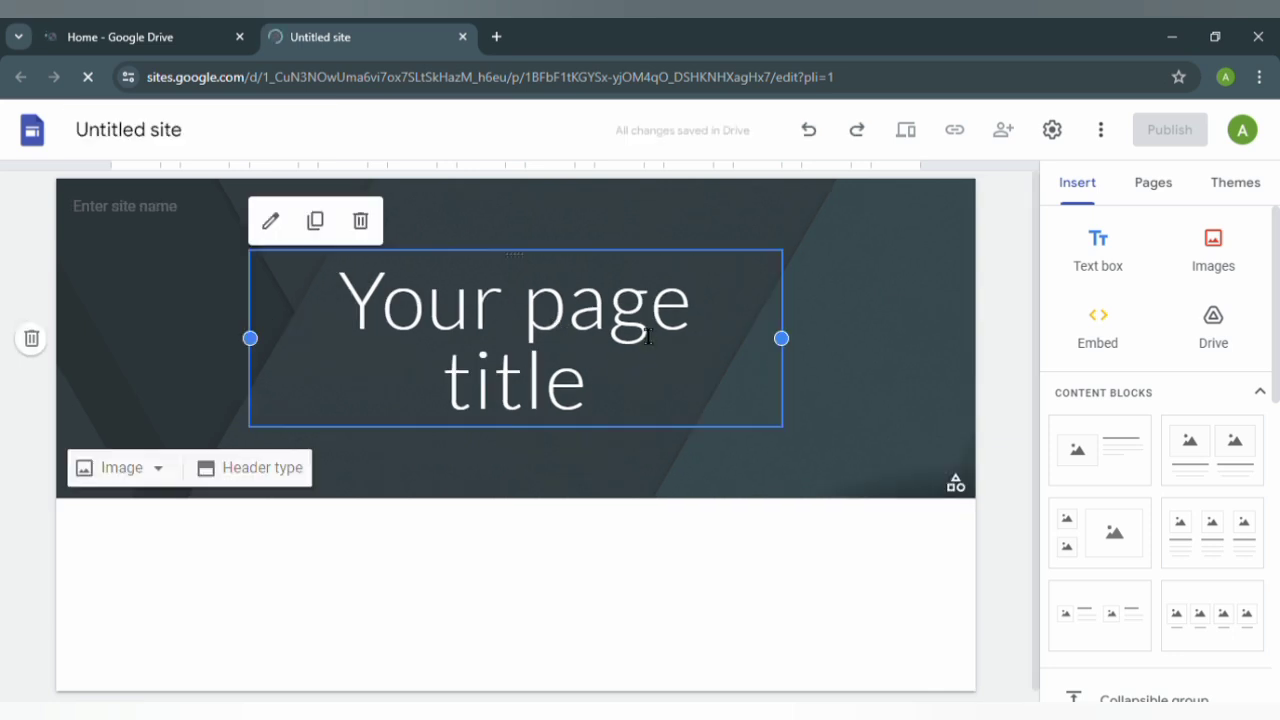
click(121, 216)
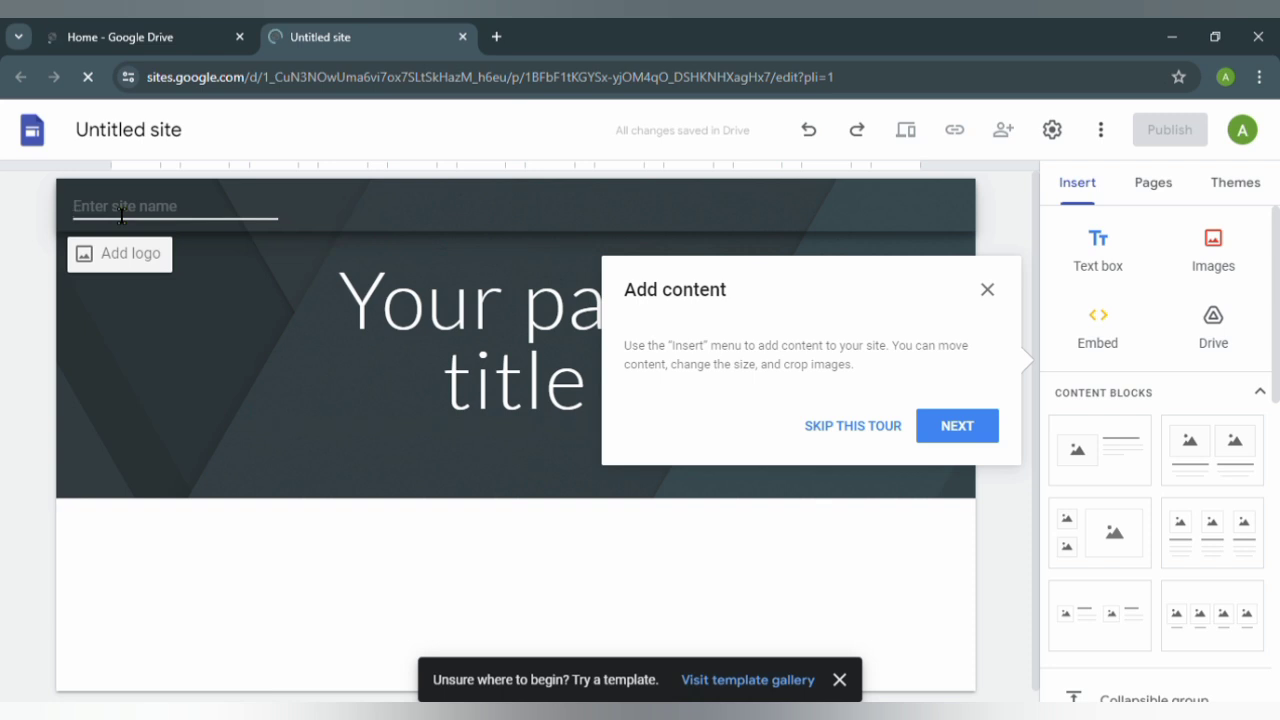
text(tu)
text(toyn)
text(utube.com)
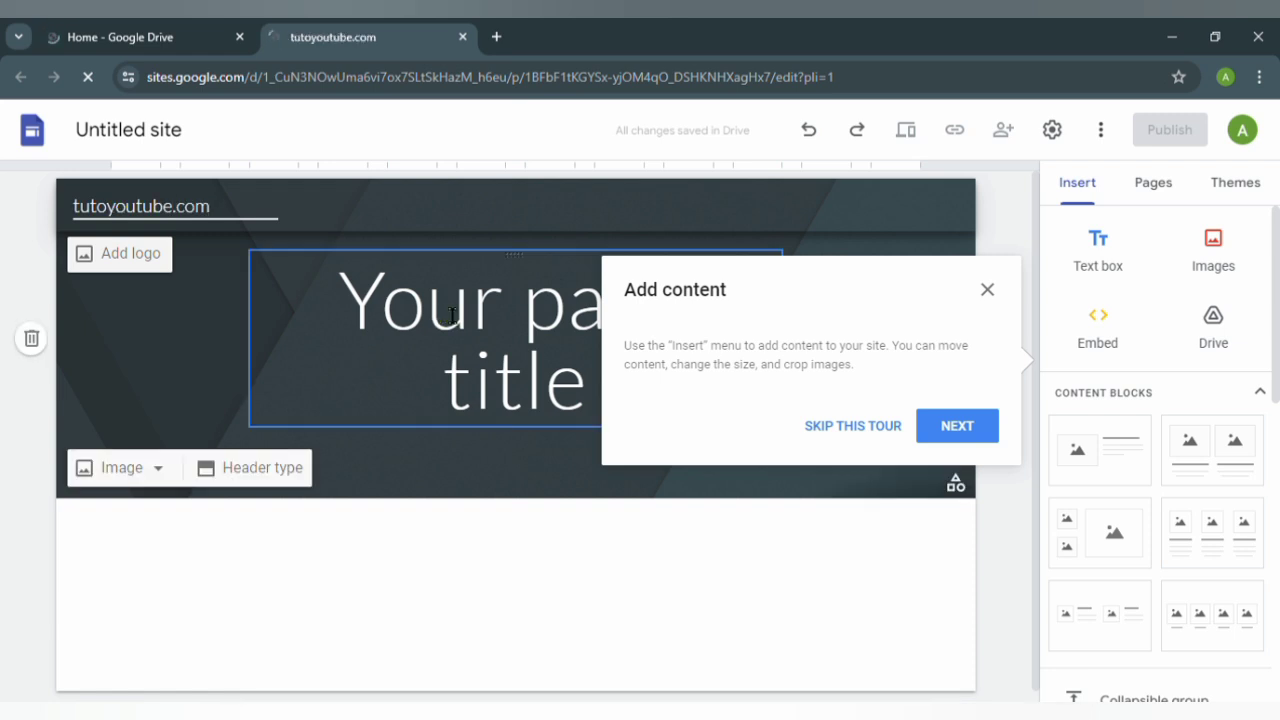
Replace the header's placeholder page title with "tuto youtube" and skip the introductory tour.
double_click(452, 315)
drag(452, 360, 452, 362)
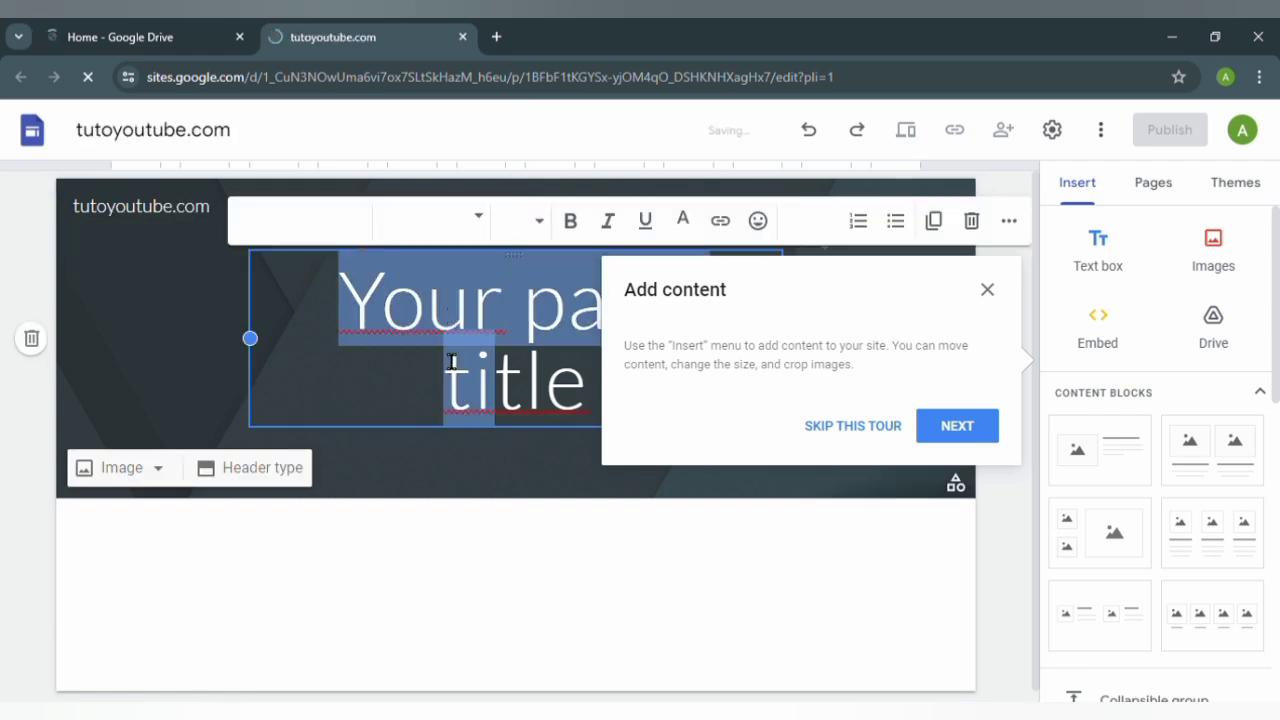
key(shift+Right)
key(shift+Right)
key(shift+Right)
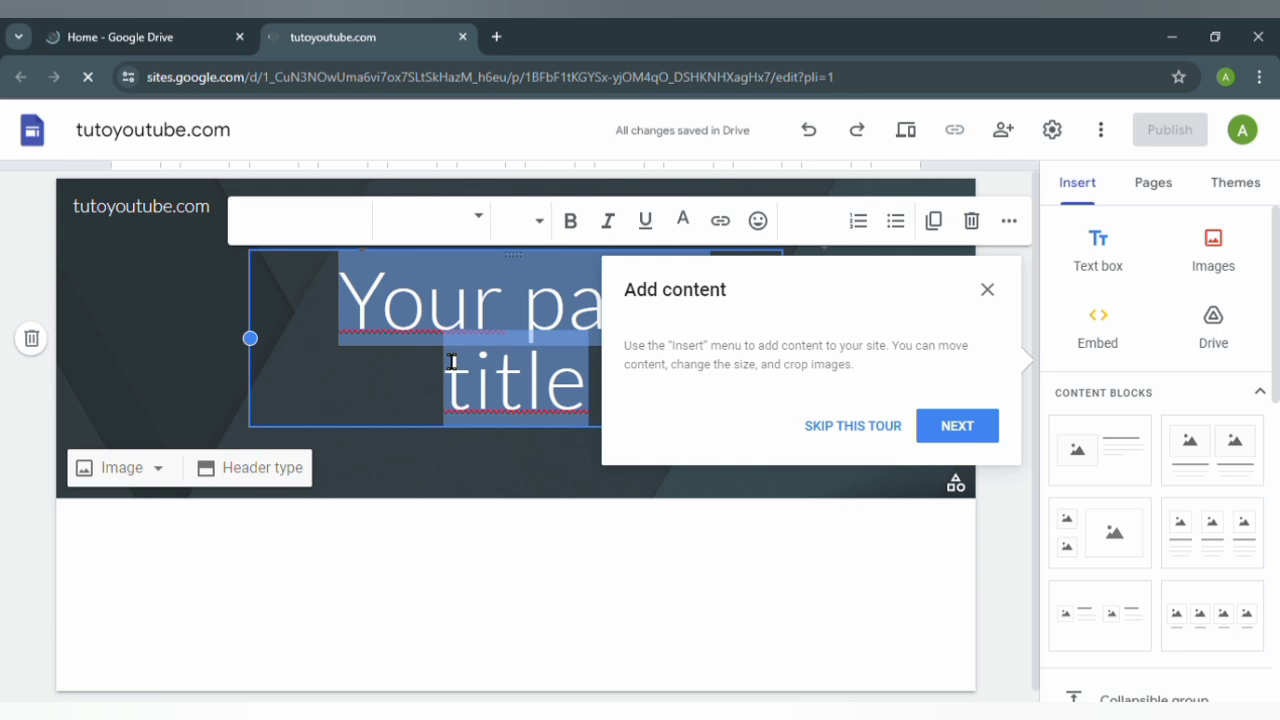
text(tu)
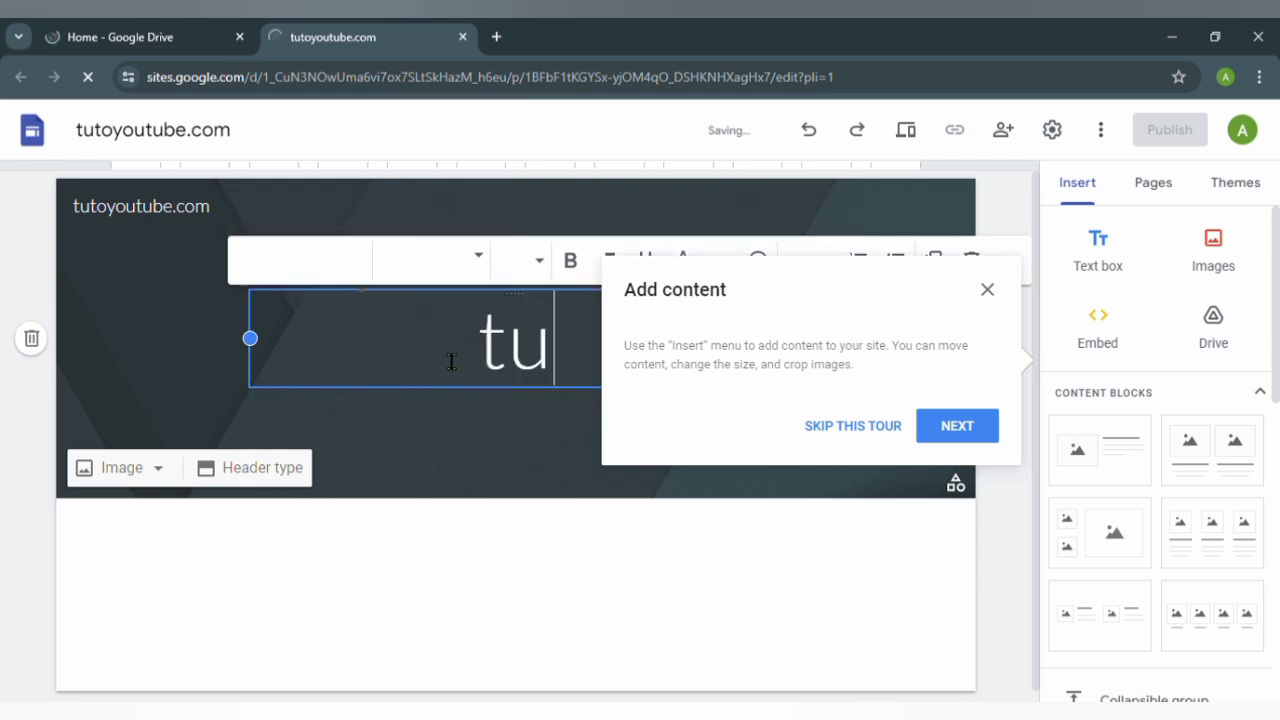
text(to)
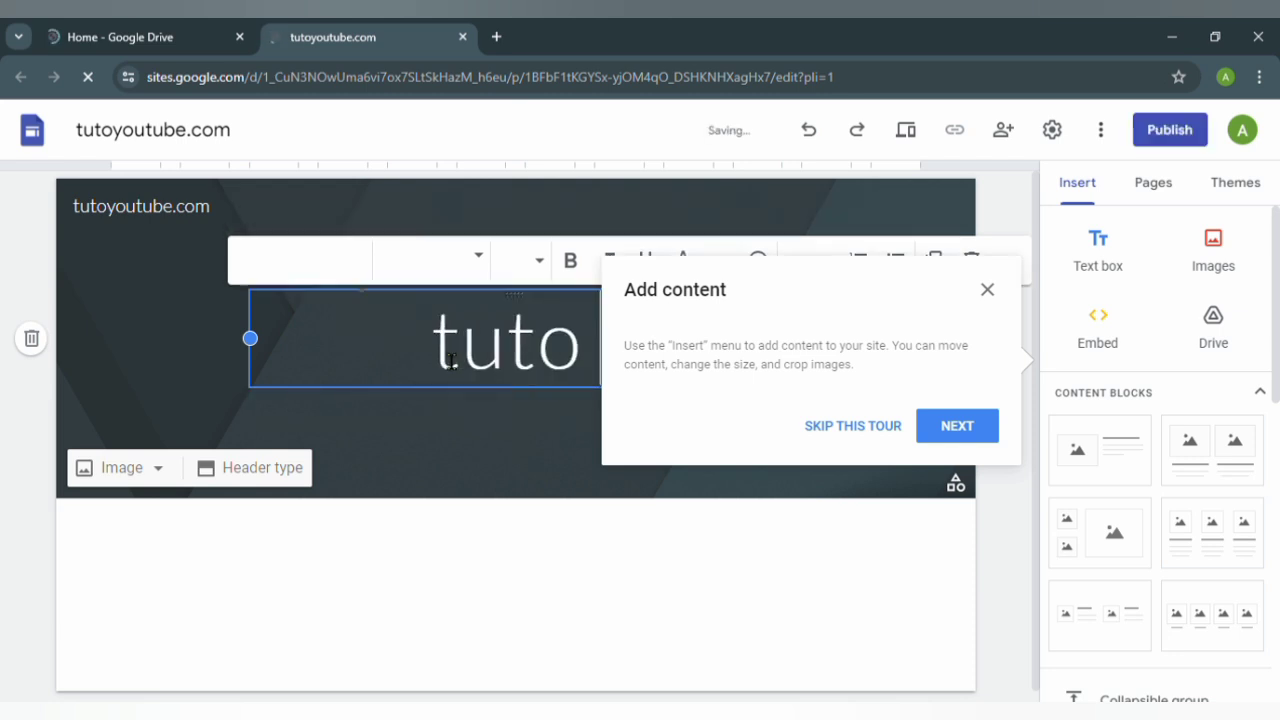
text( yout)
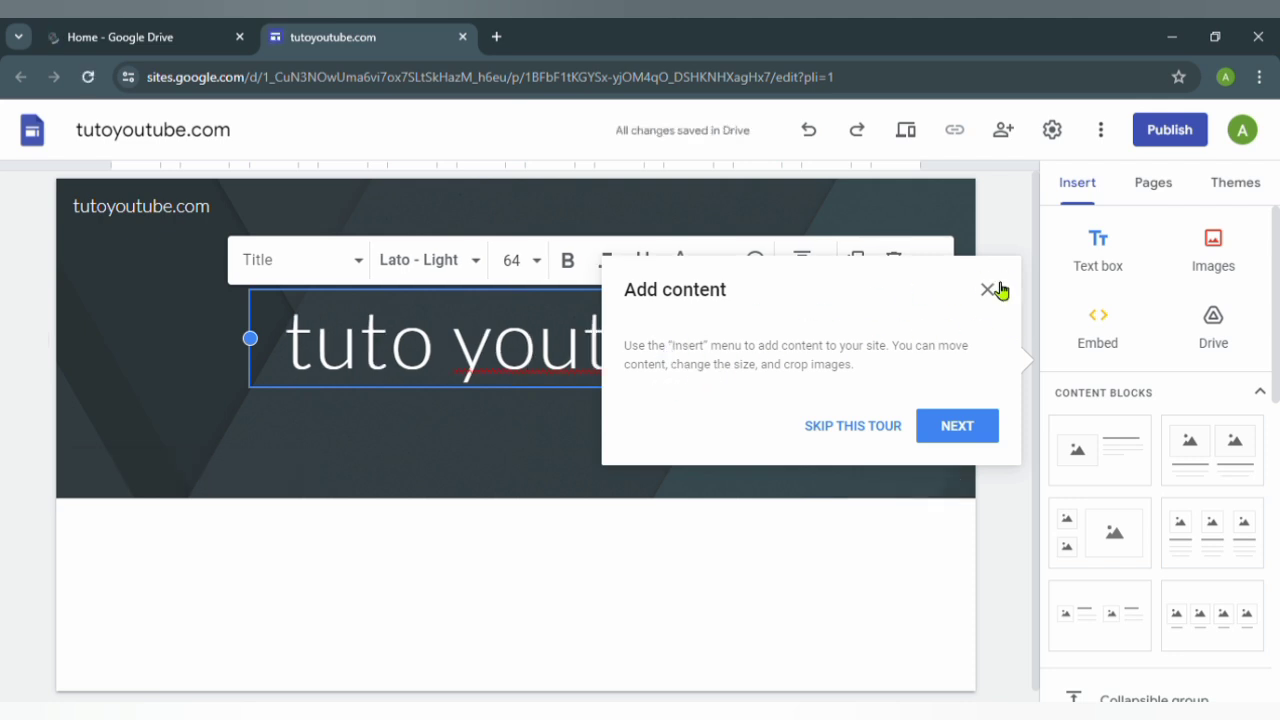
click(872, 420)
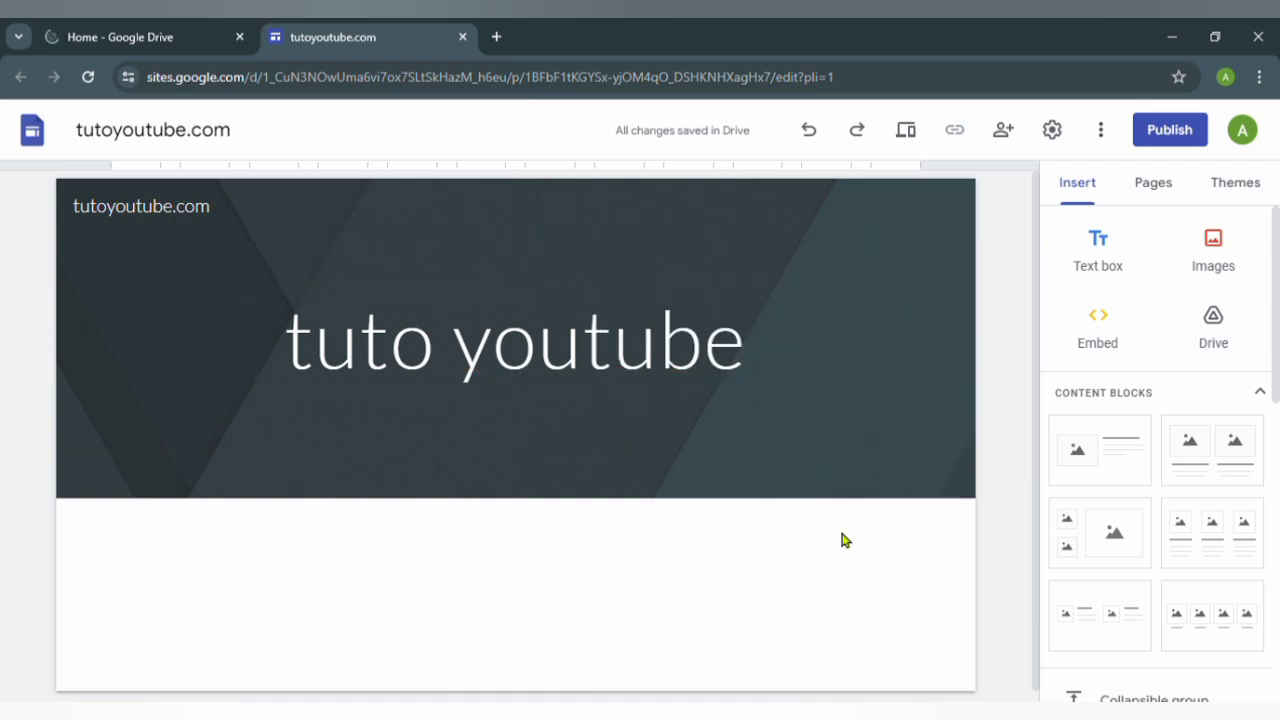
Examine the elements that can be inserted on the page and the options for adding pages, links, embeds and menu sections.
drag(1277, 268, 1276, 158)
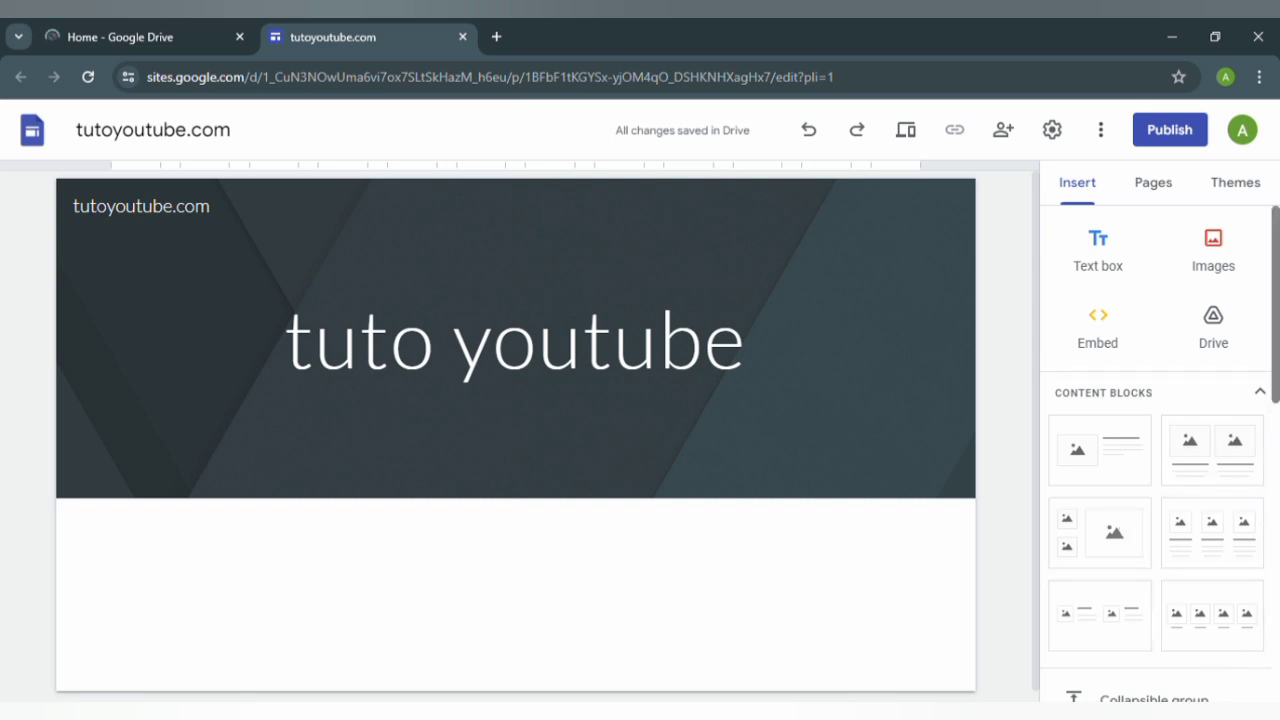
scroll(1095, 484, down, 5)
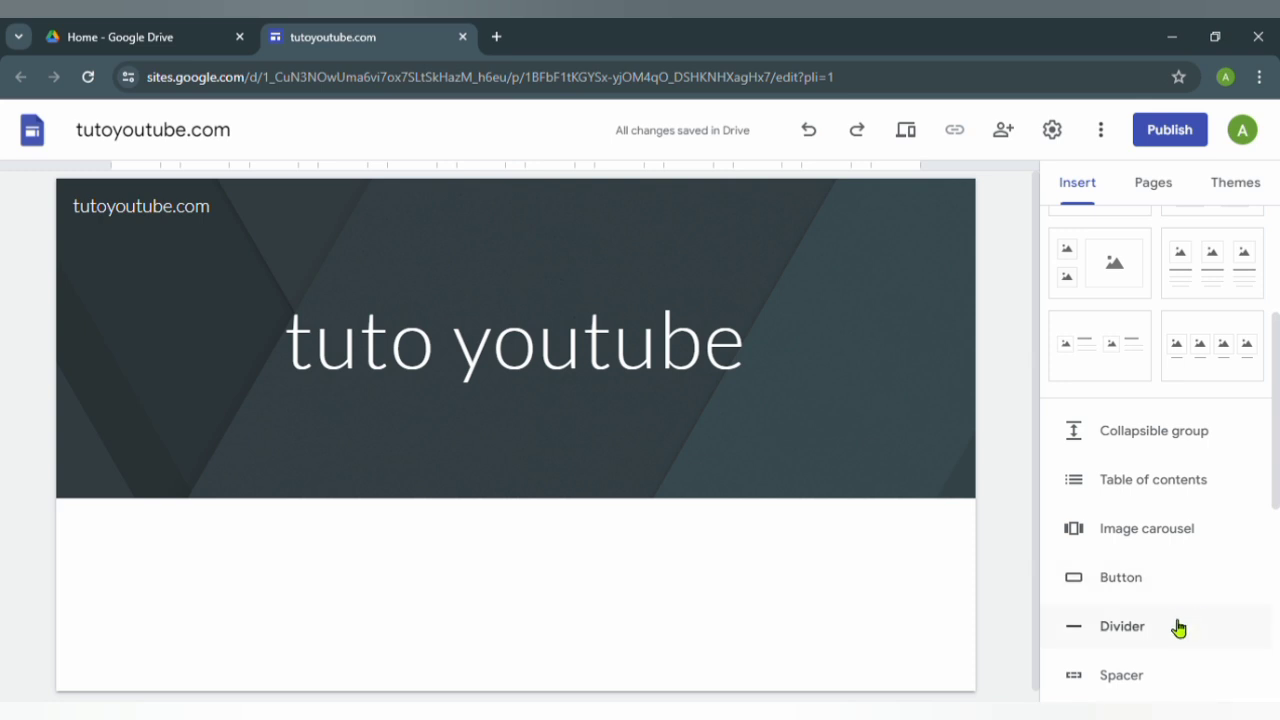
scroll(1272, 450, down, 1)
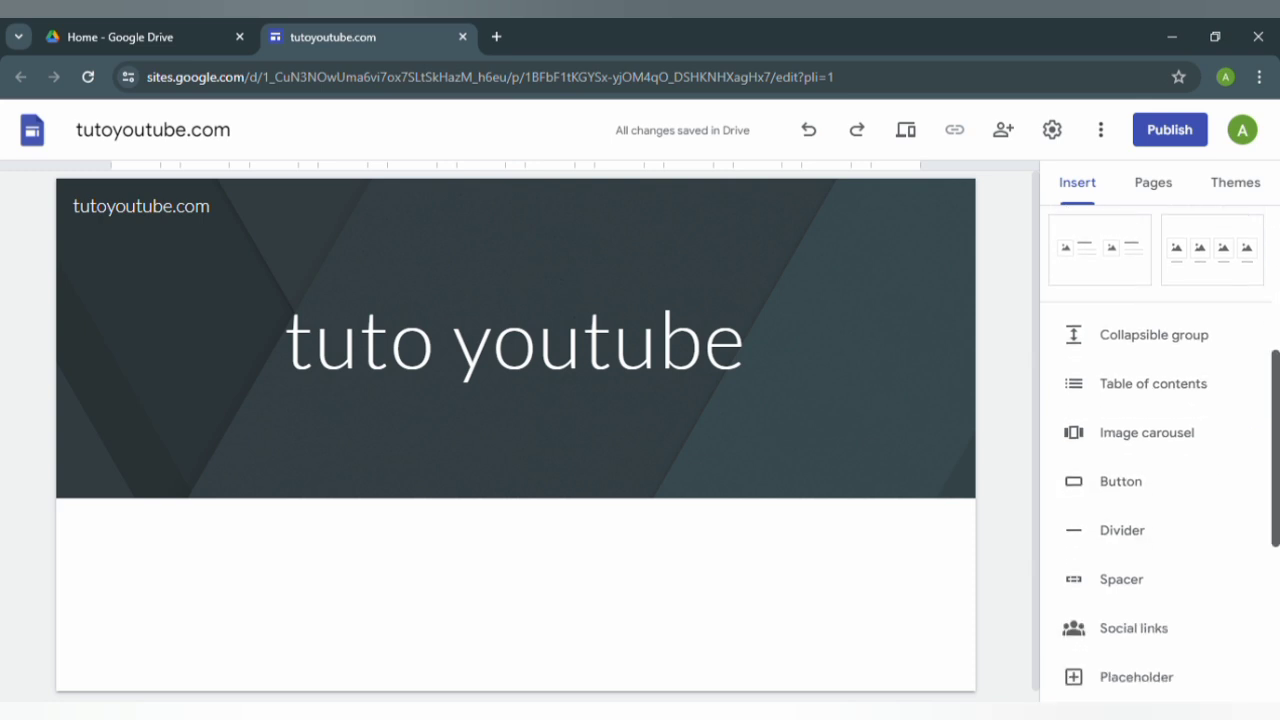
scroll(1260, 500, down, 1)
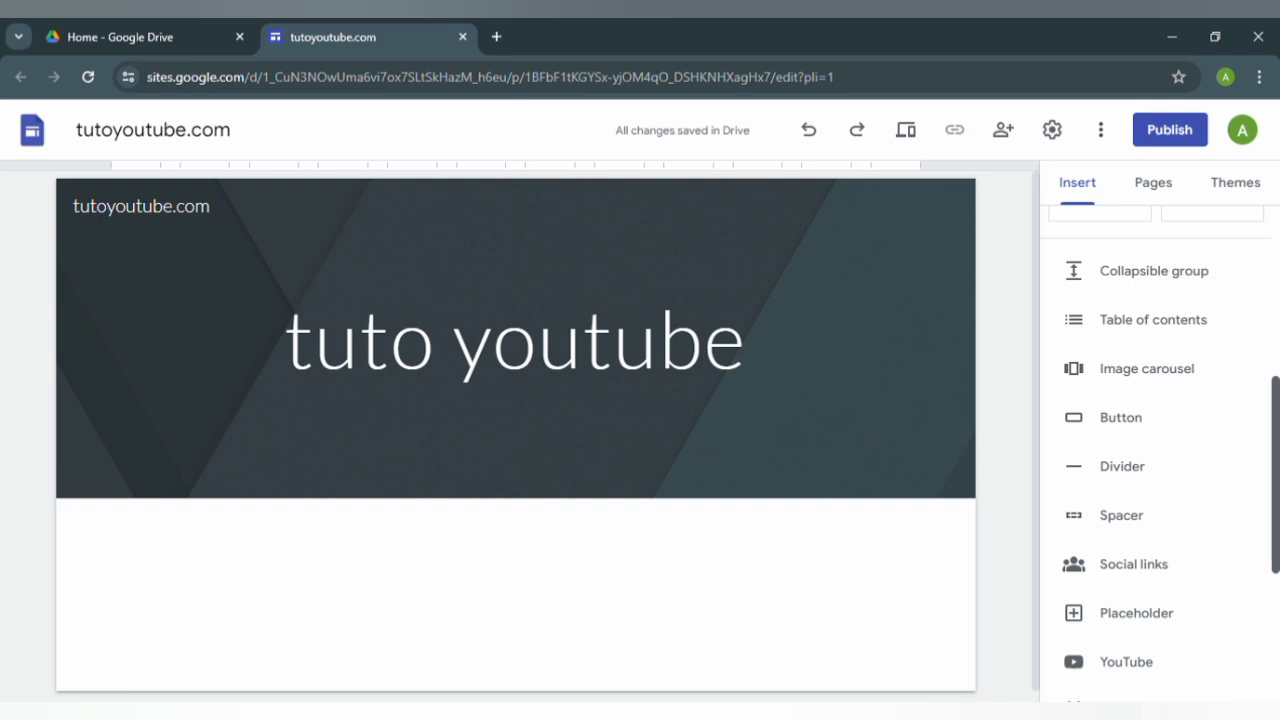
scroll(1272, 470, down, 2)
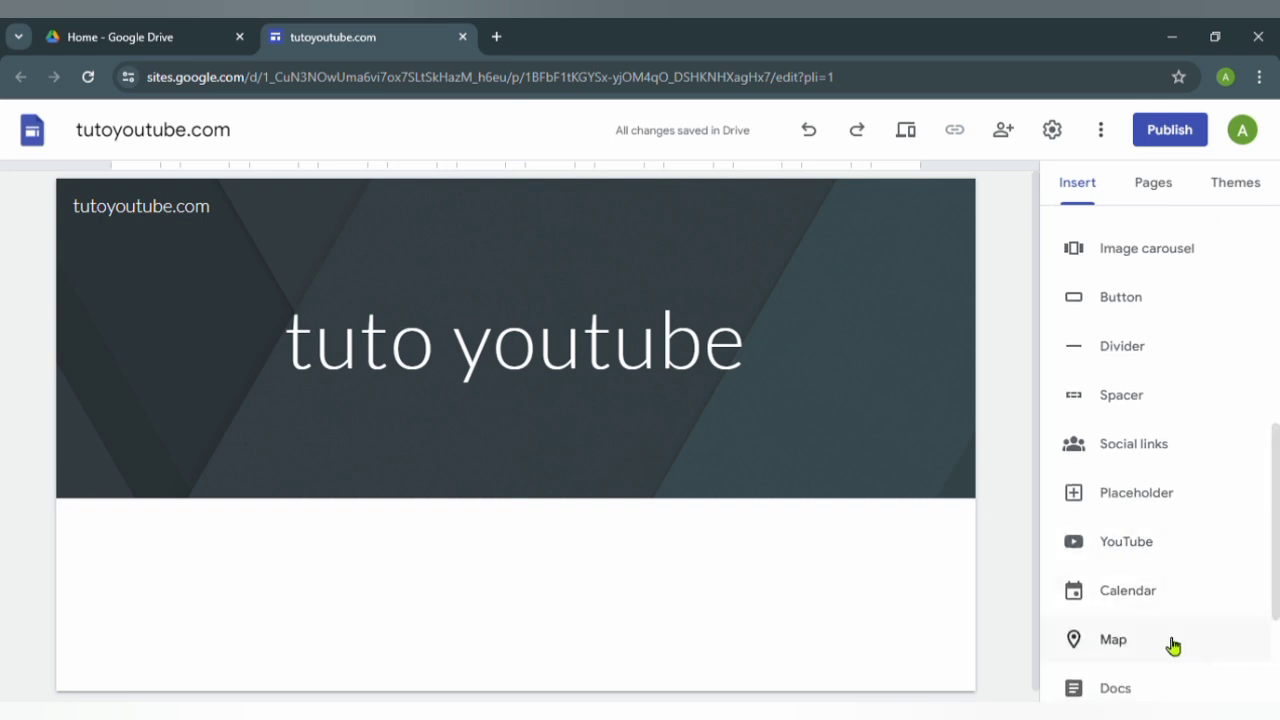
scroll(1275, 520, down, 3)
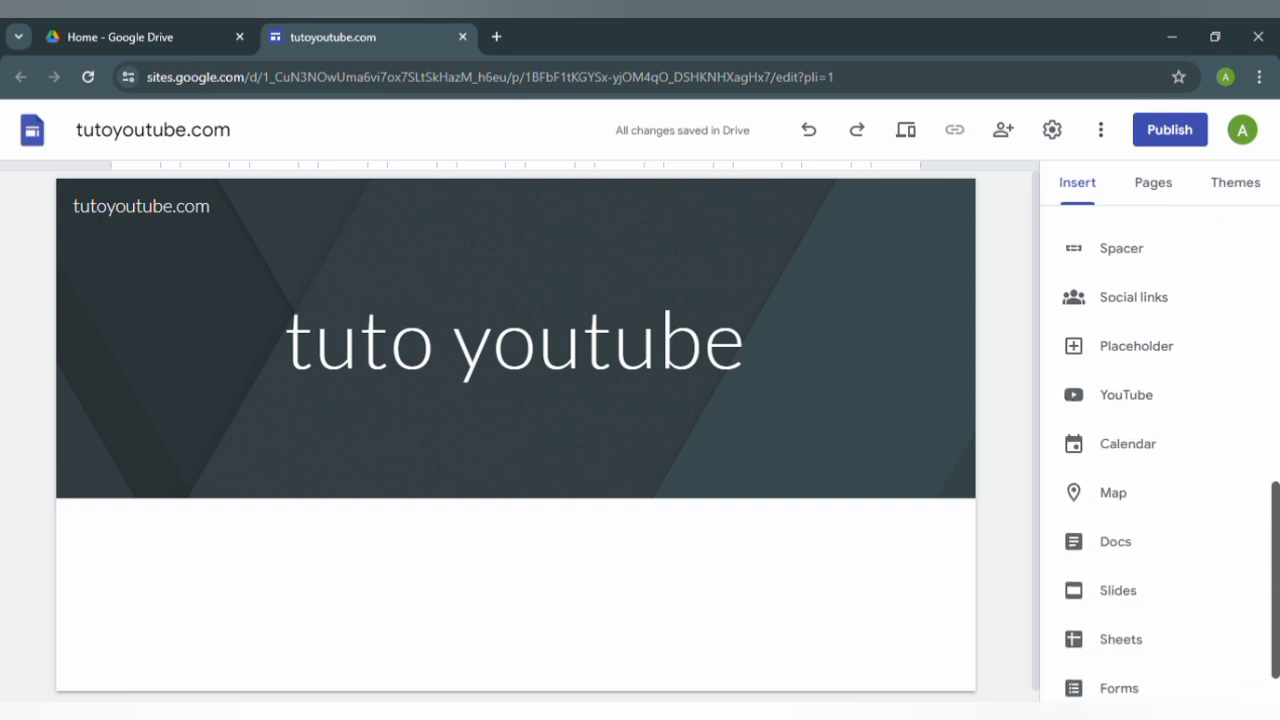
click(1160, 194)
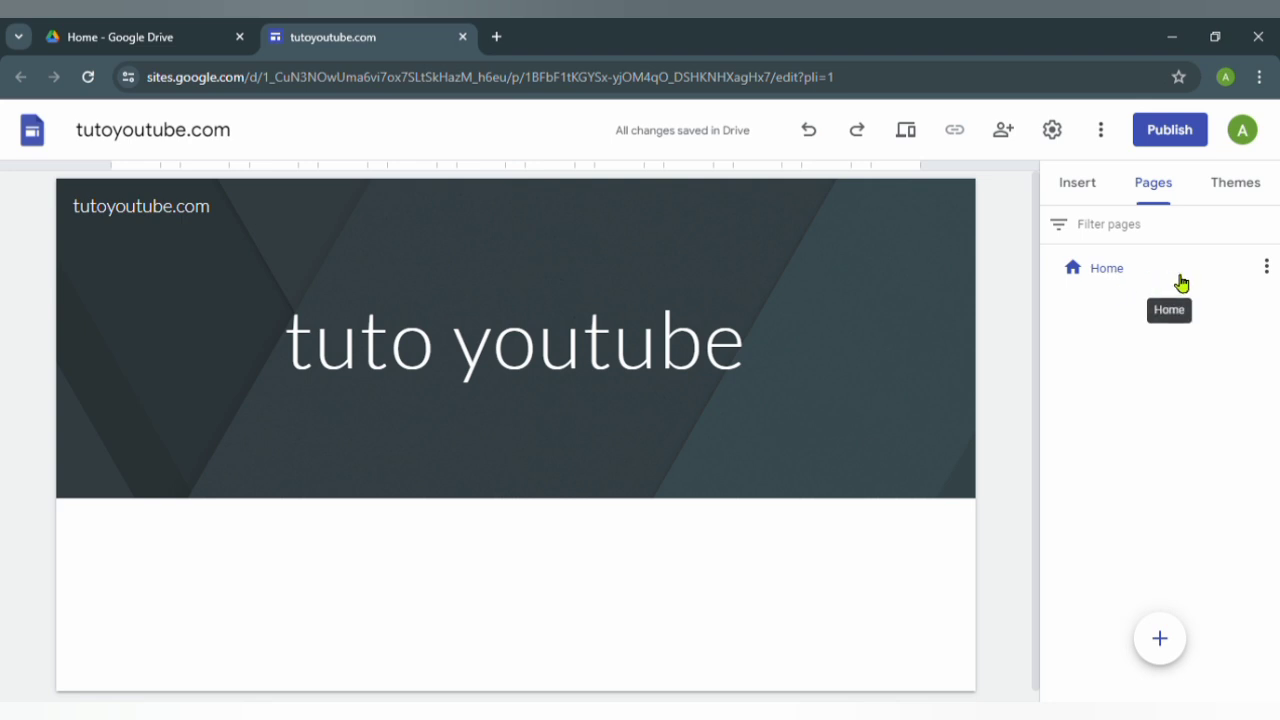
mouse_move(1158, 640)
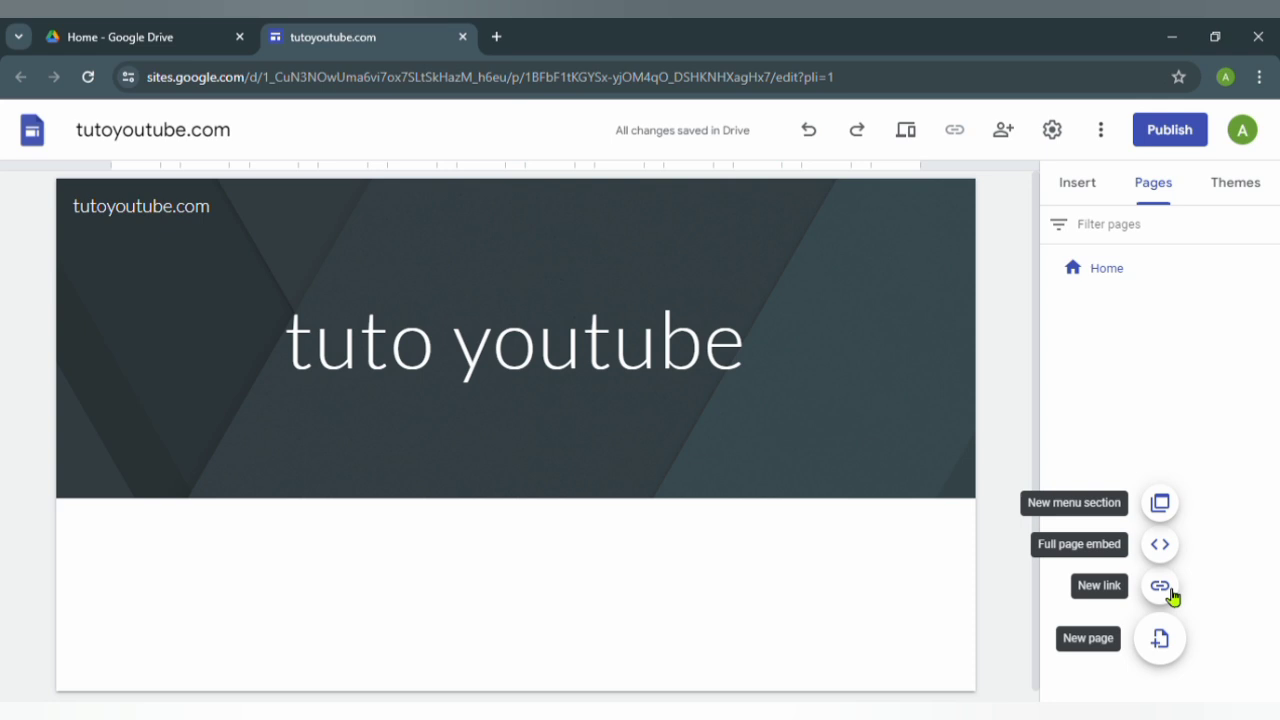
Review the available site themes and the font styles offered for the Simple theme.
click(1243, 199)
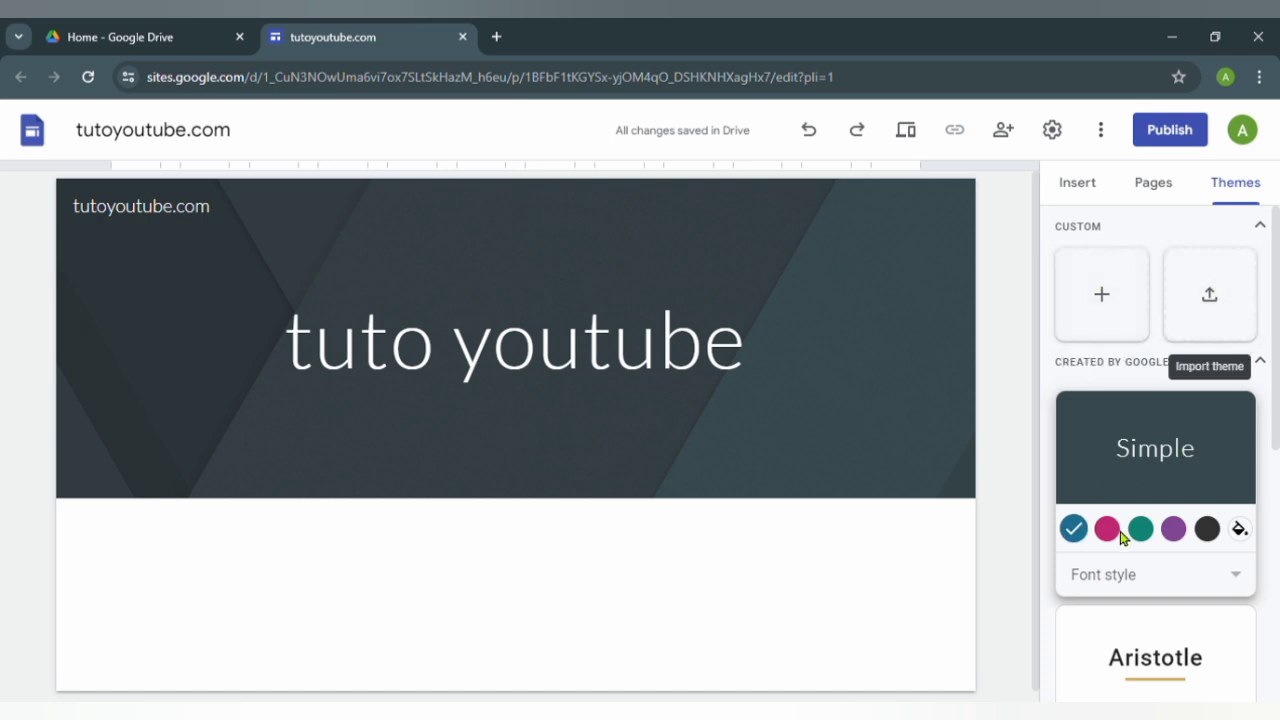
click(1254, 584)
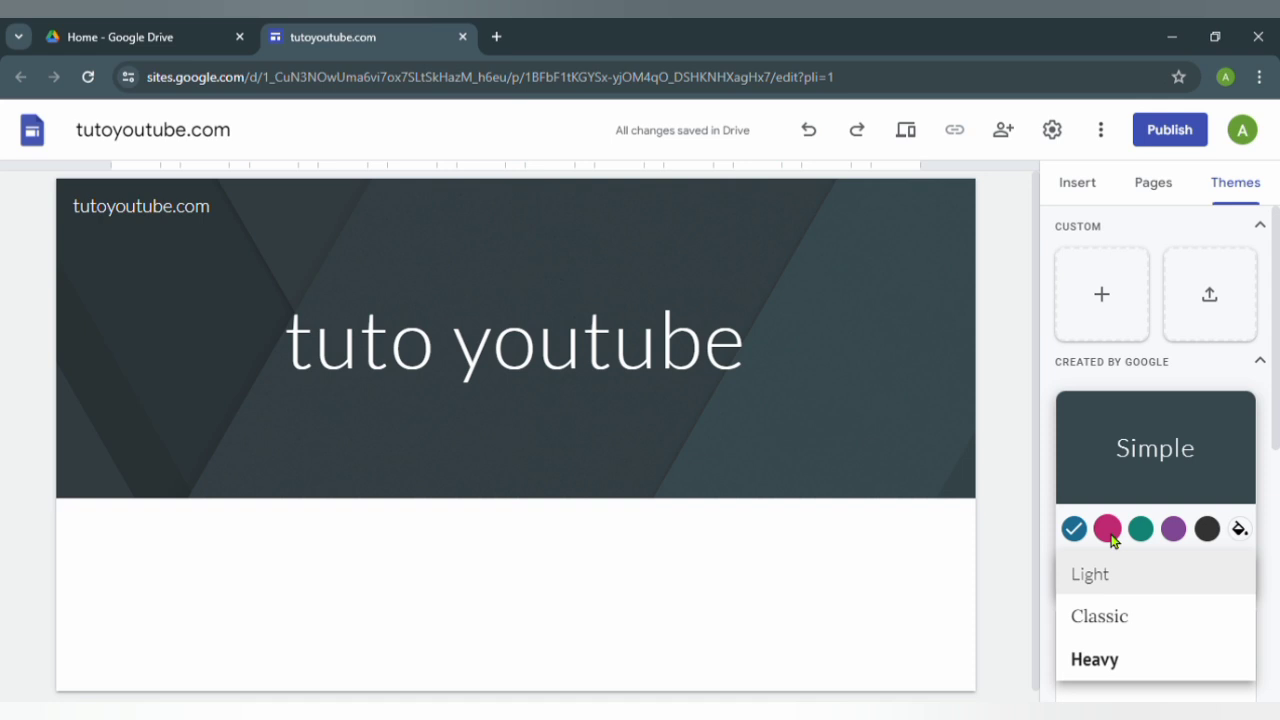
scroll(1262, 465, down, 2)
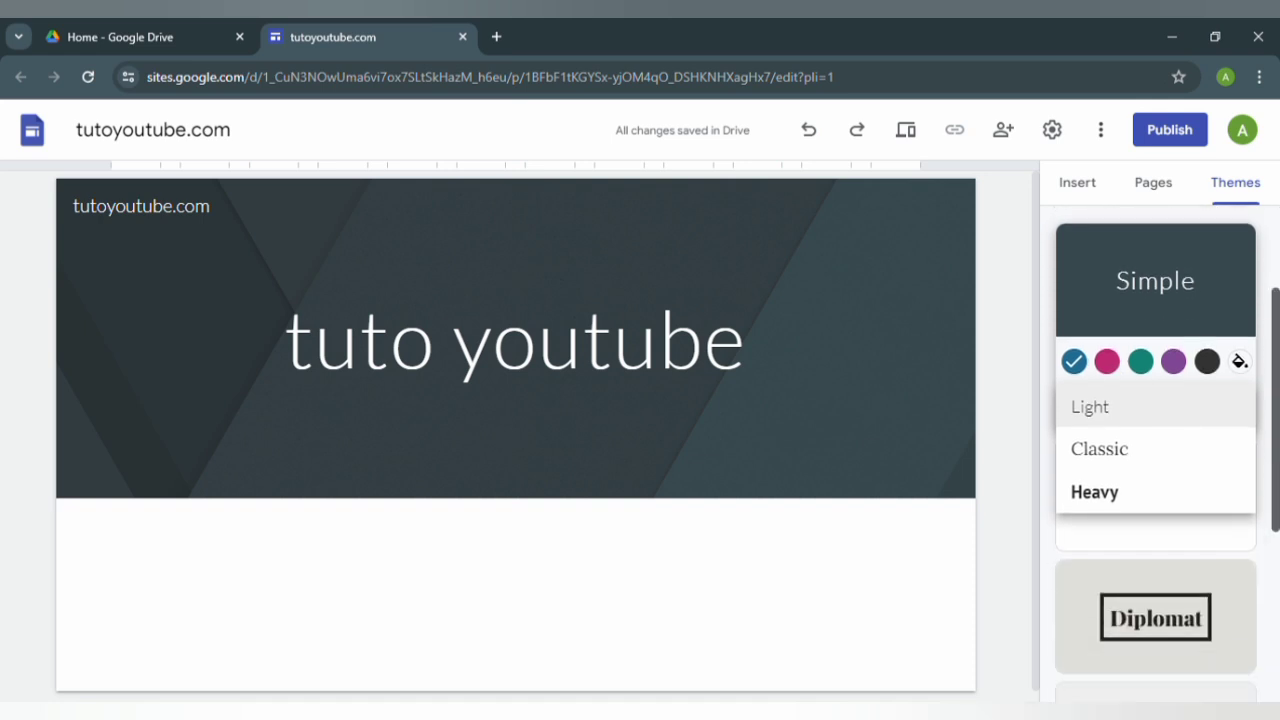
scroll(1190, 565, down, 2)
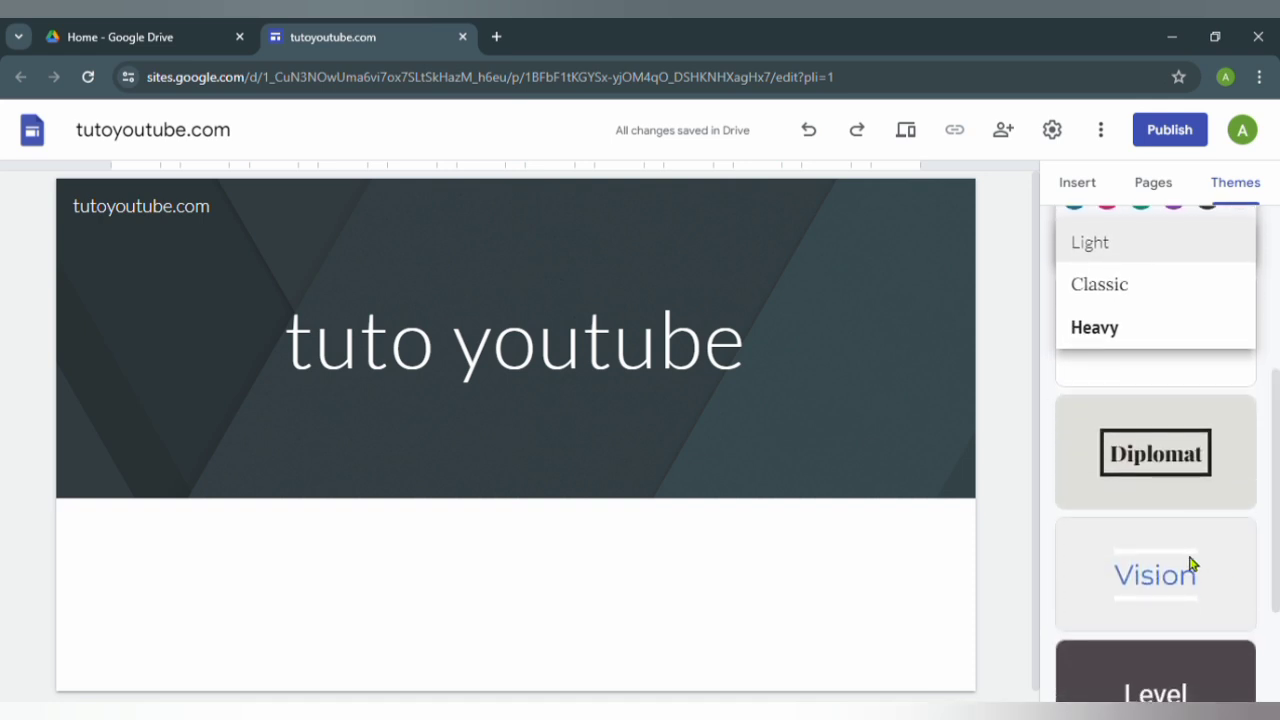
click(1080, 185)
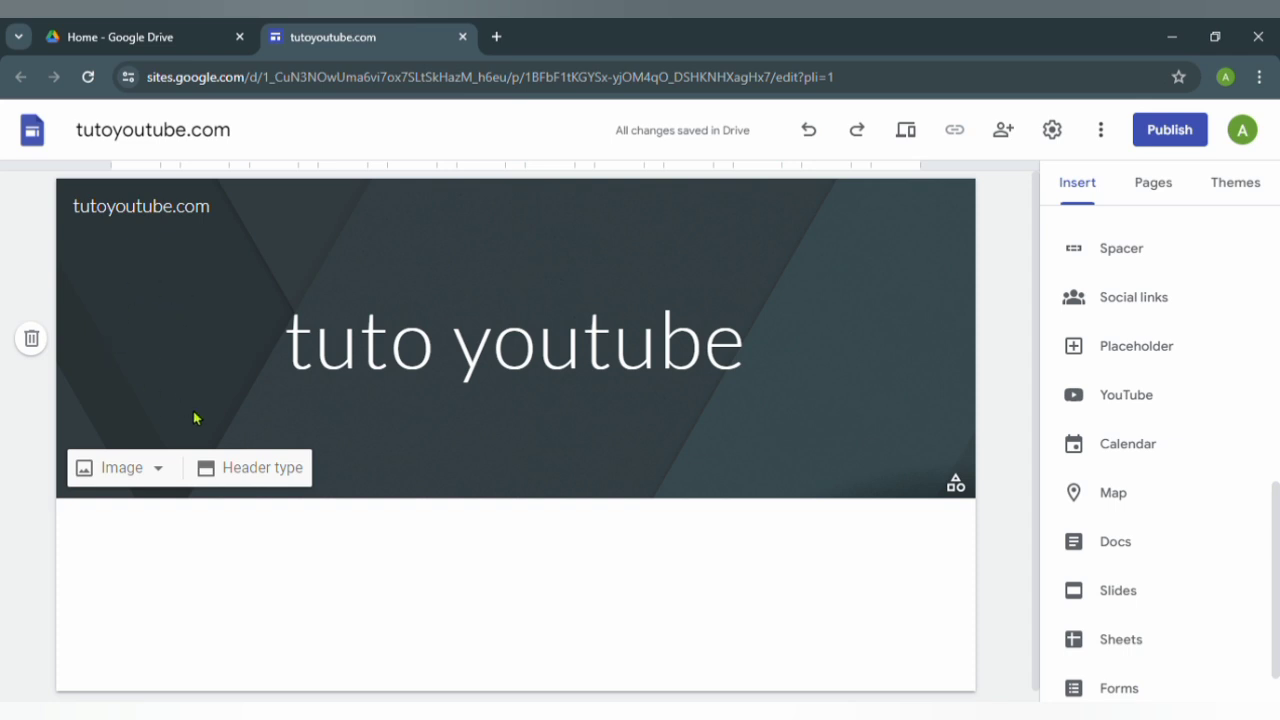
Try the Large banner and Title only header types, and return the header to Banner.
click(298, 474)
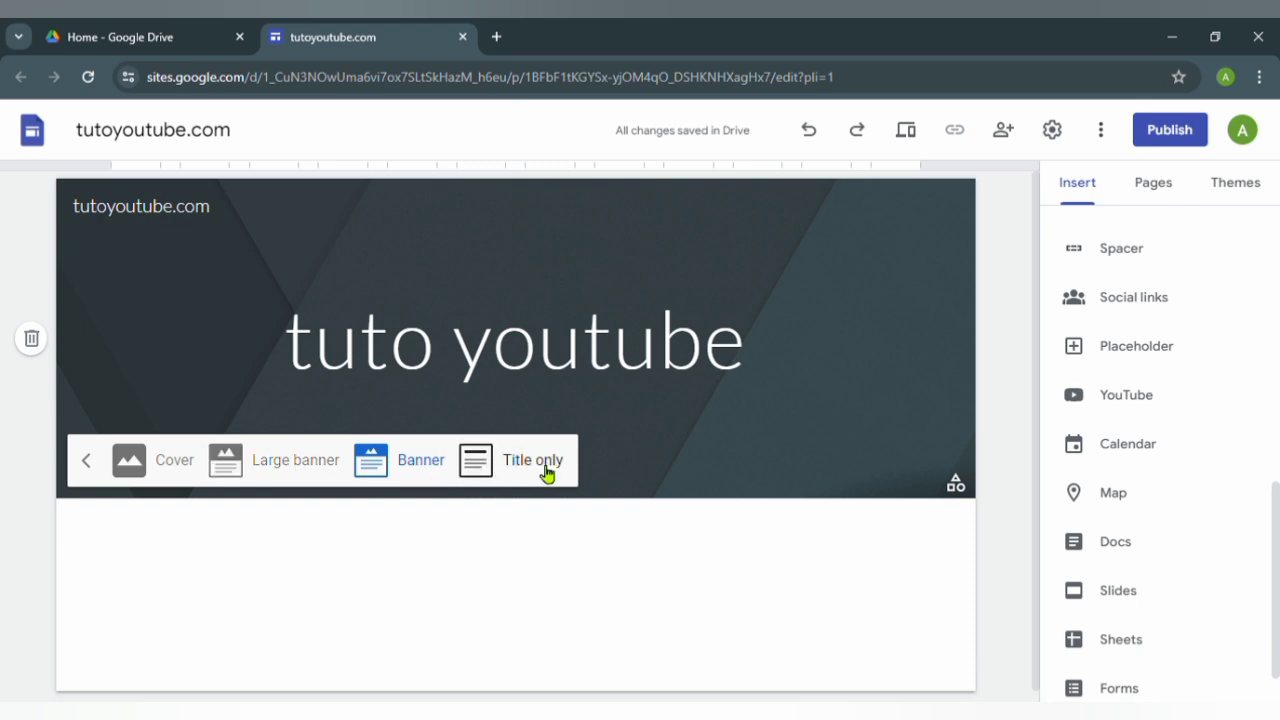
click(298, 474)
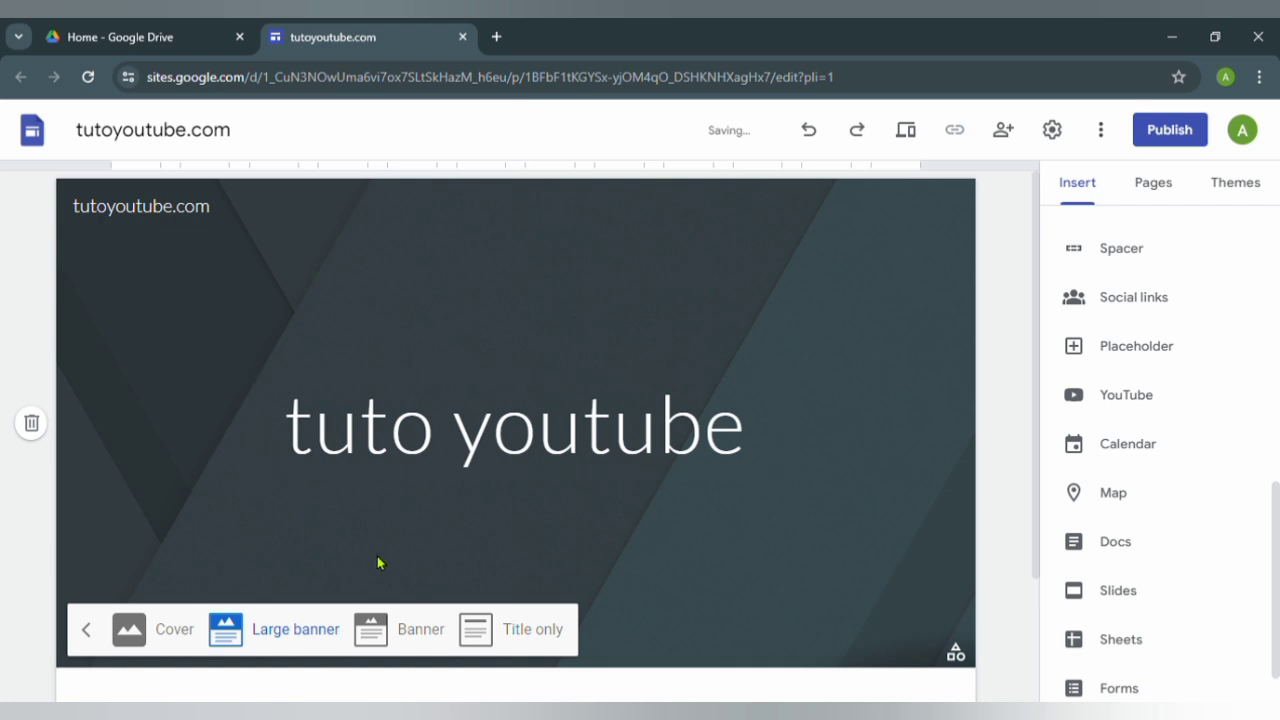
click(423, 646)
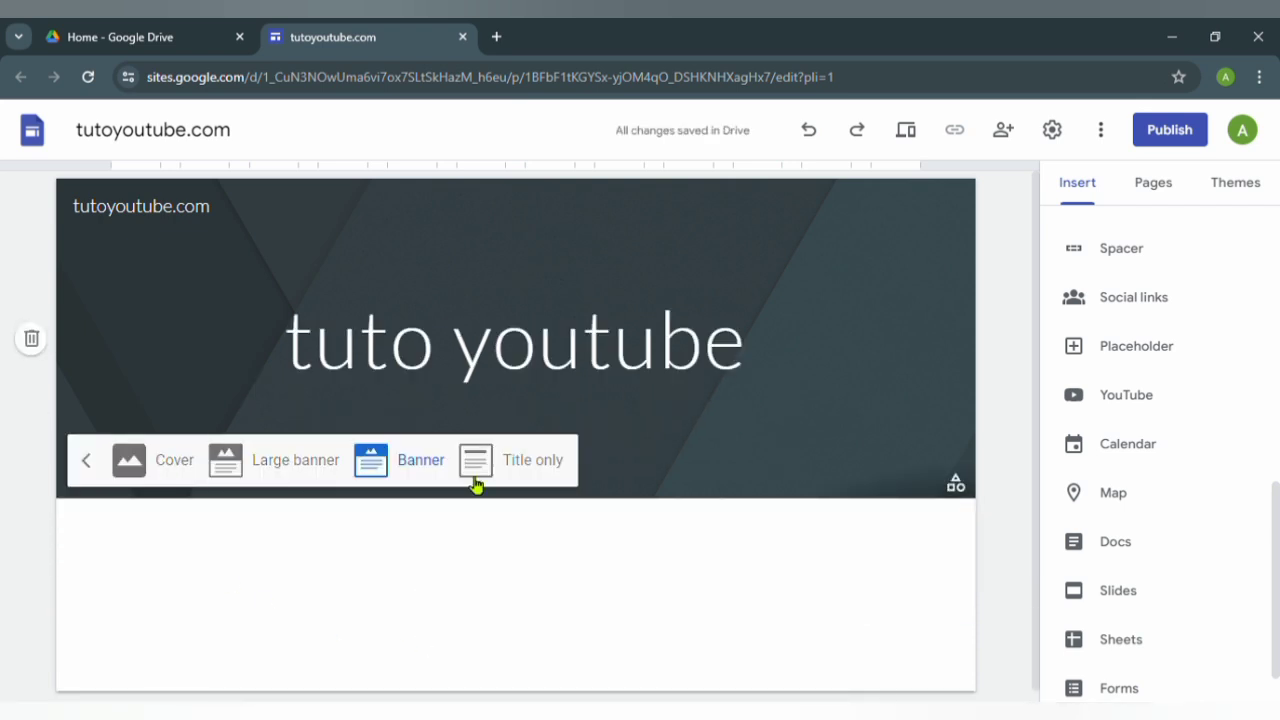
click(552, 462)
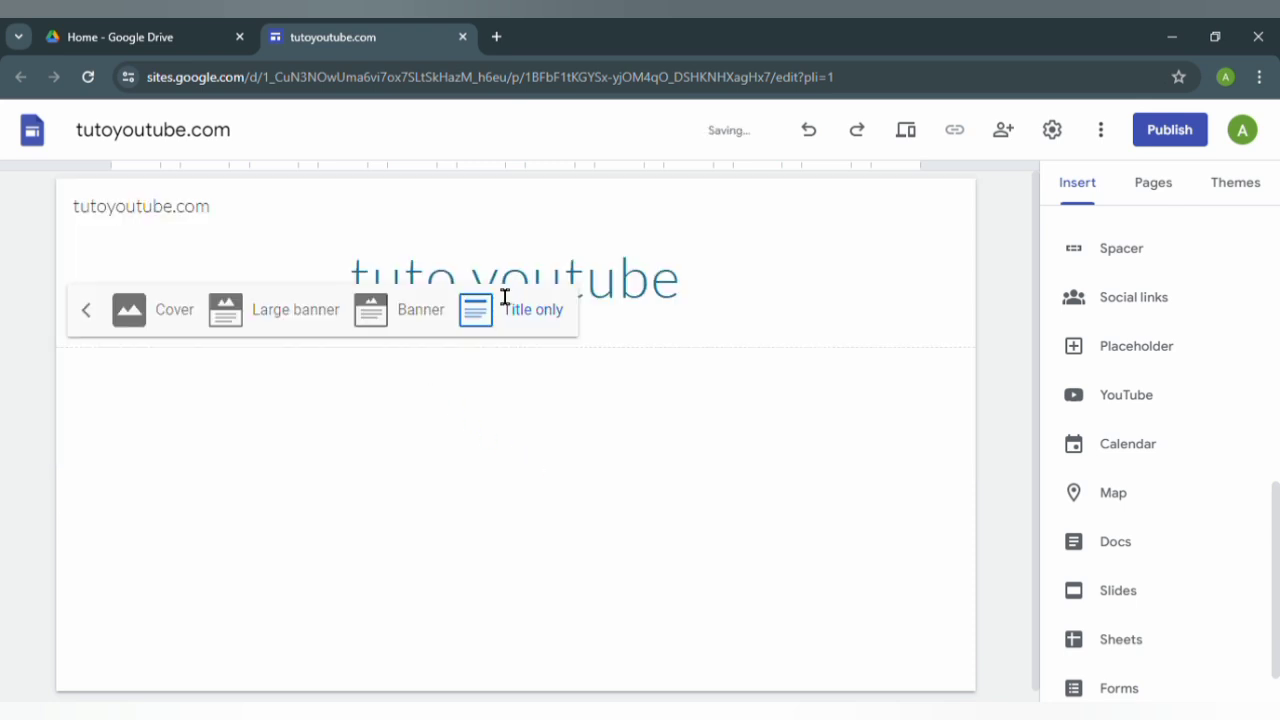
click(428, 325)
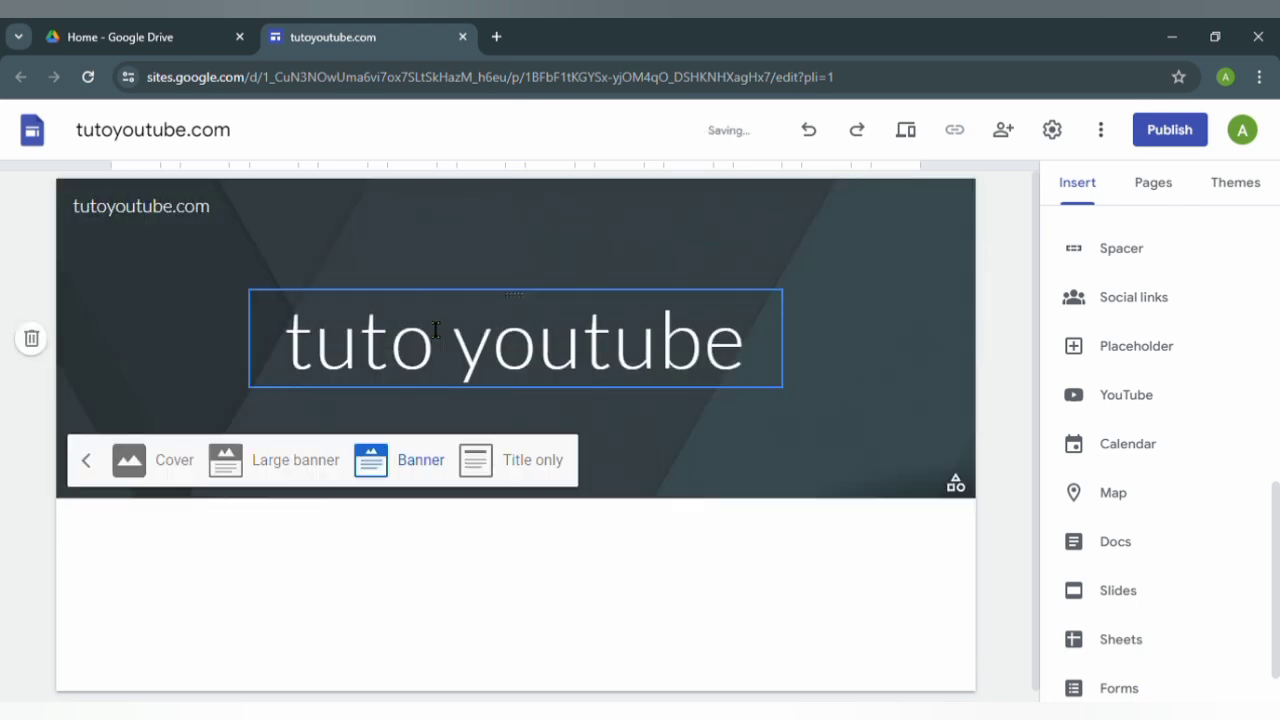
click(91, 472)
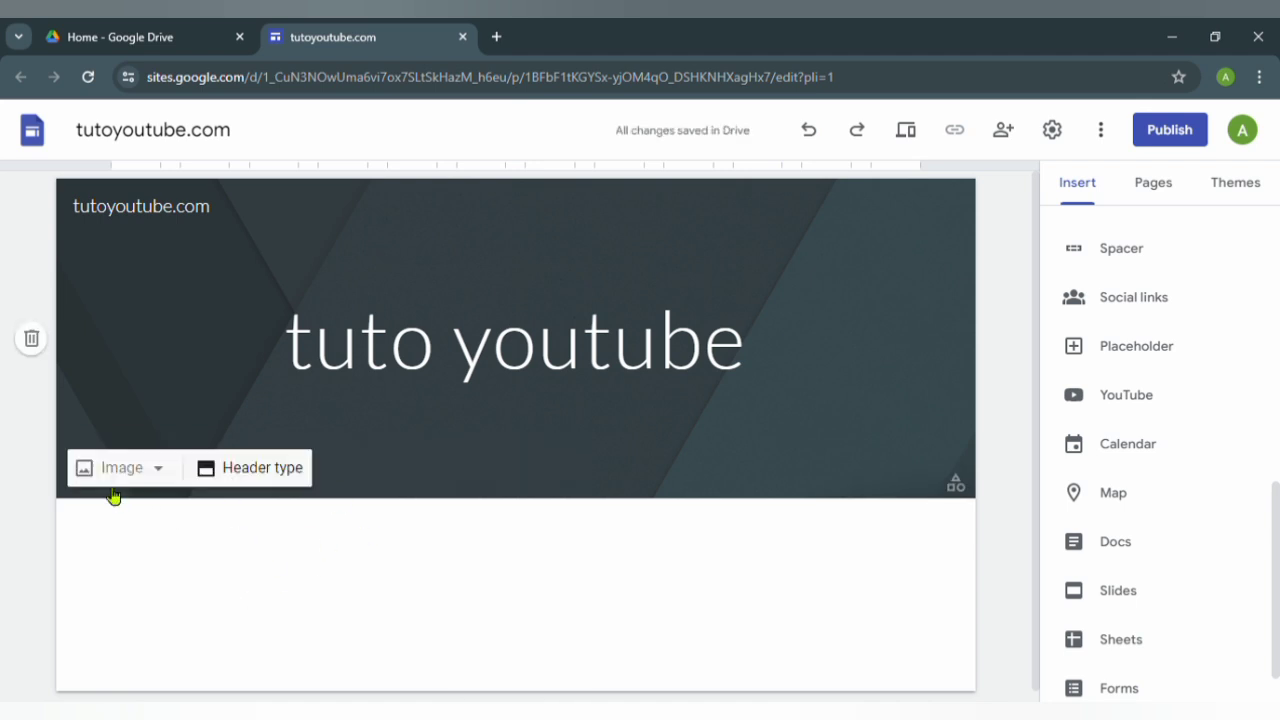
Replace the header background with the first YouTube logo found by searching Google Images for "youtube".
click(106, 477)
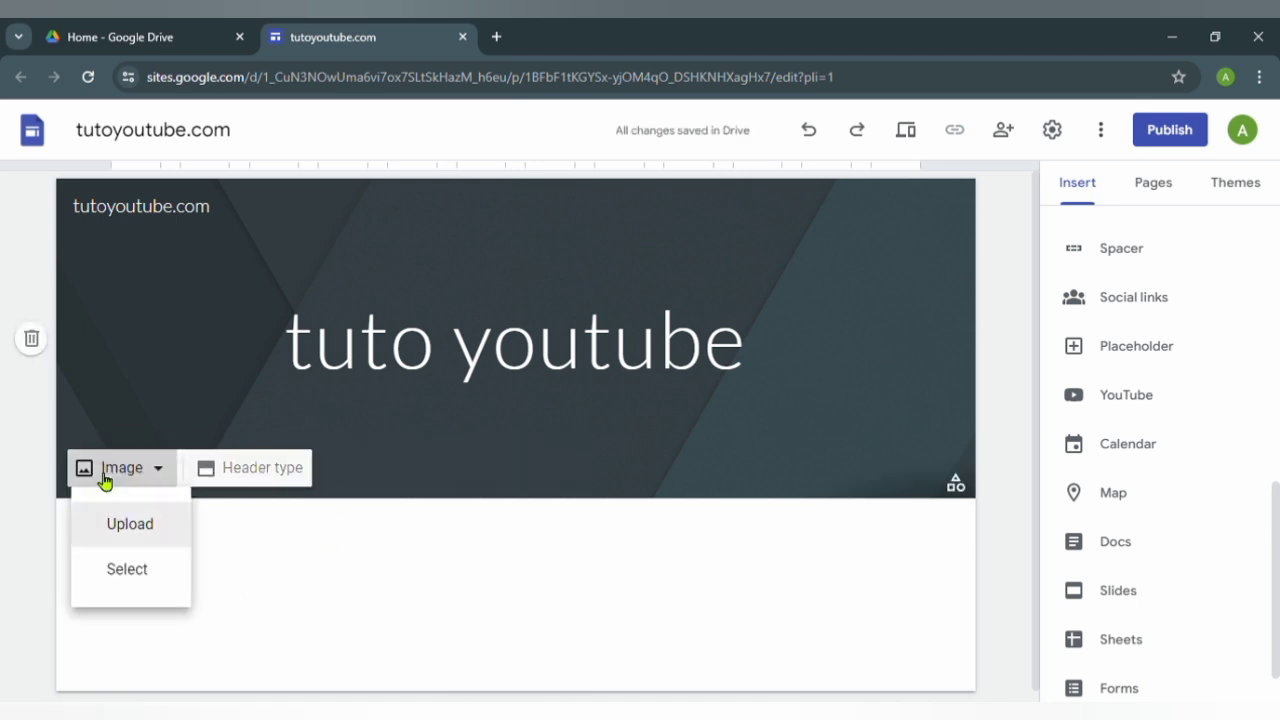
click(152, 575)
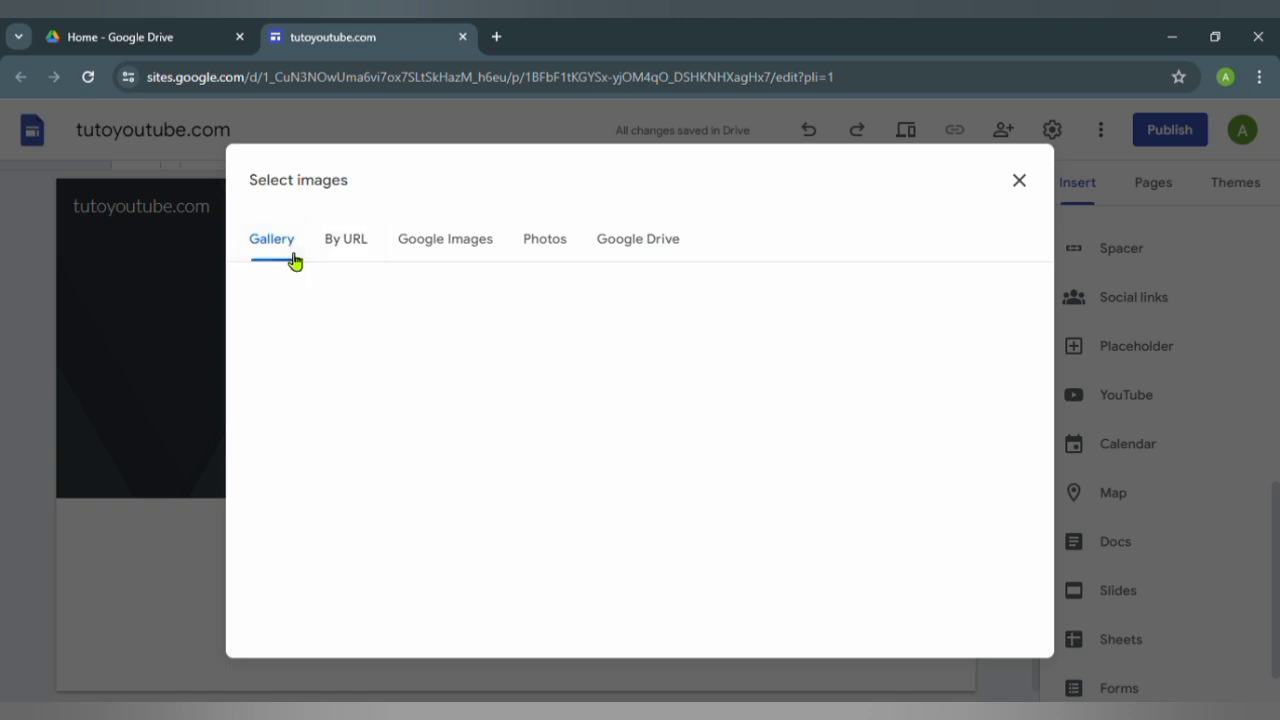
click(468, 246)
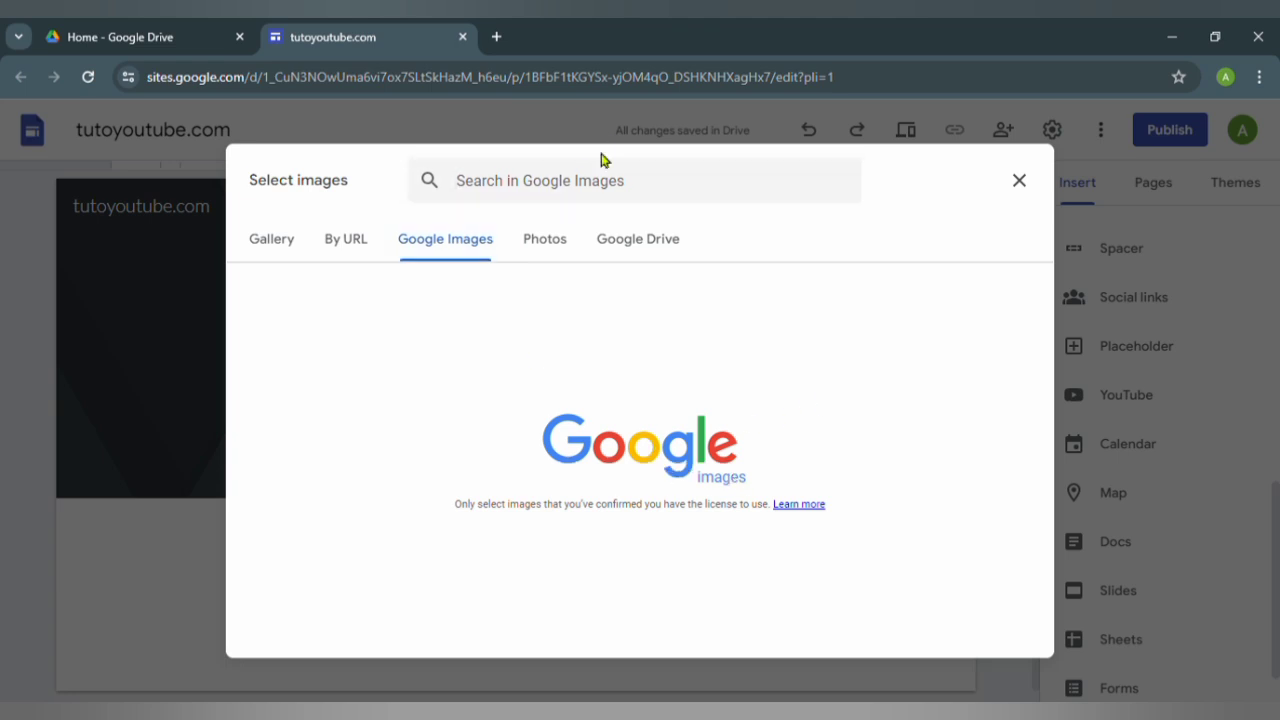
click(594, 199)
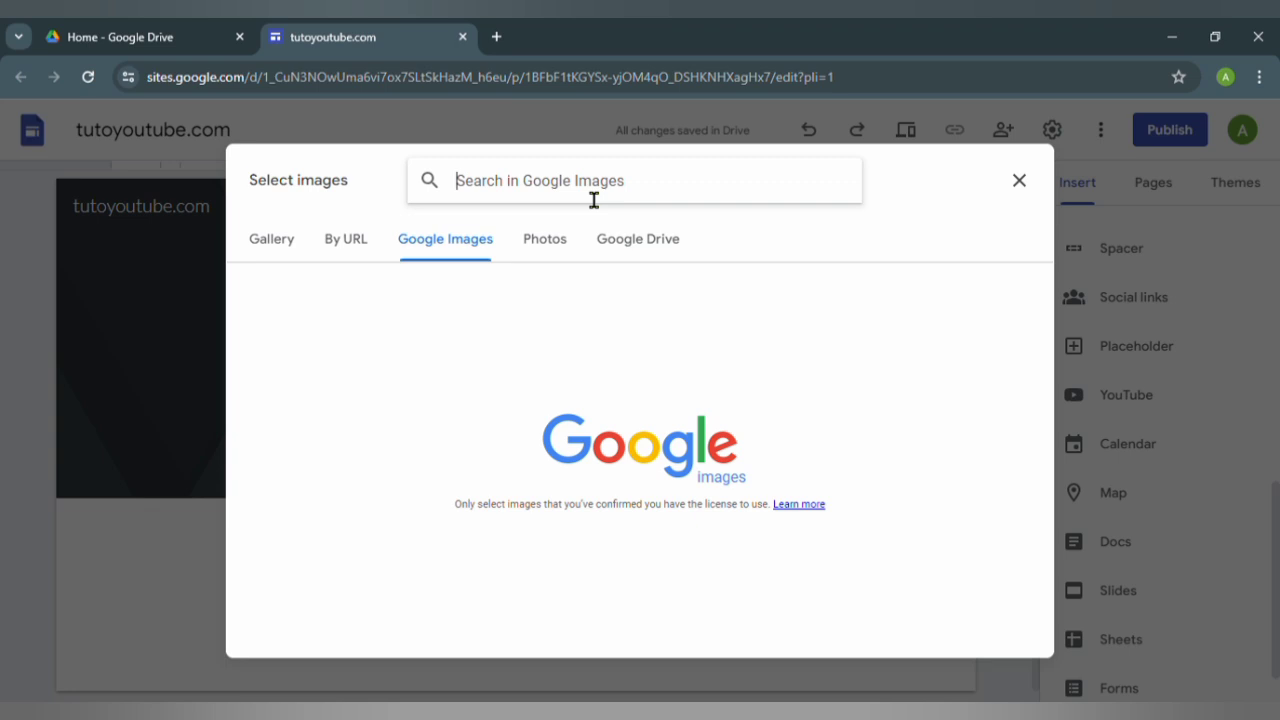
text(youtube)
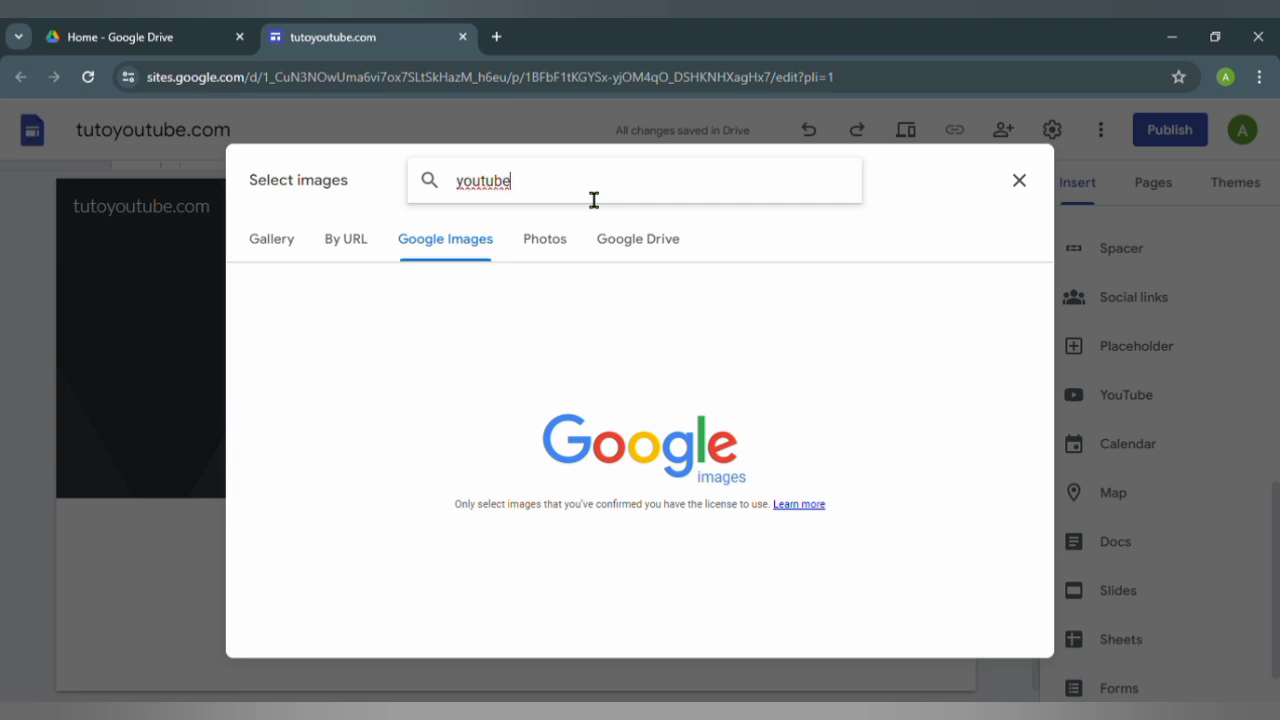
key(Return)
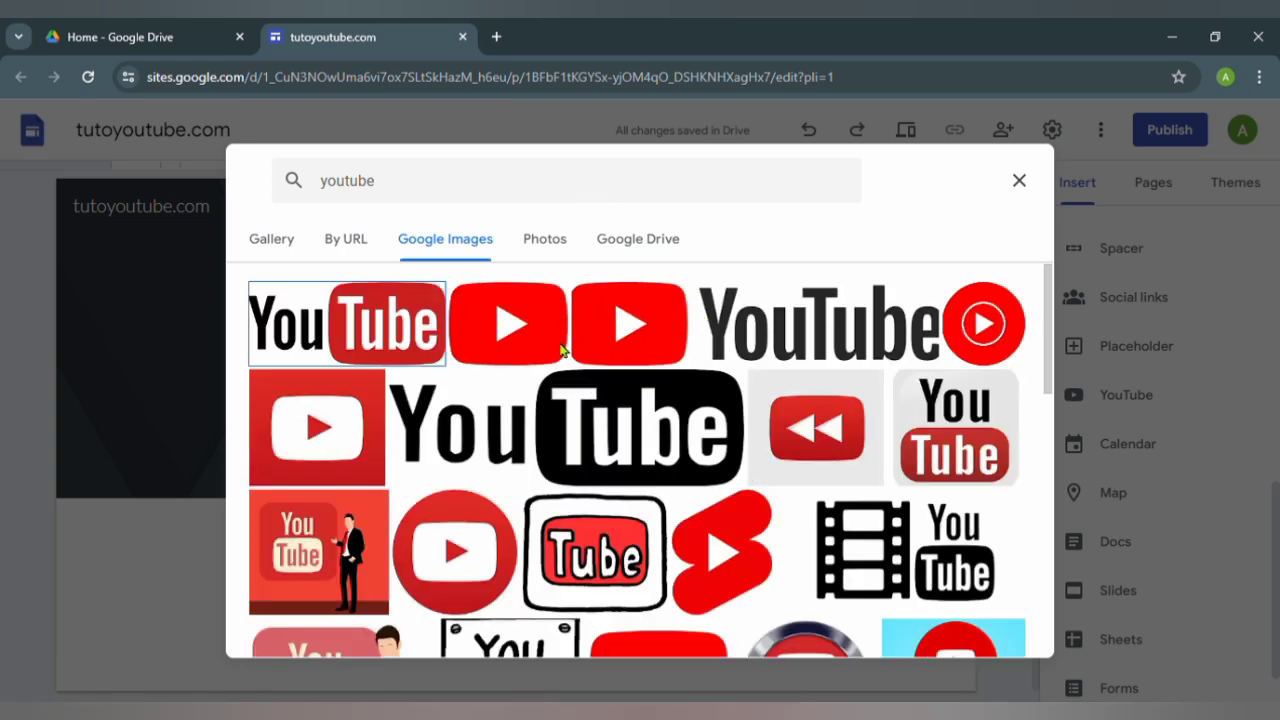
click(412, 336)
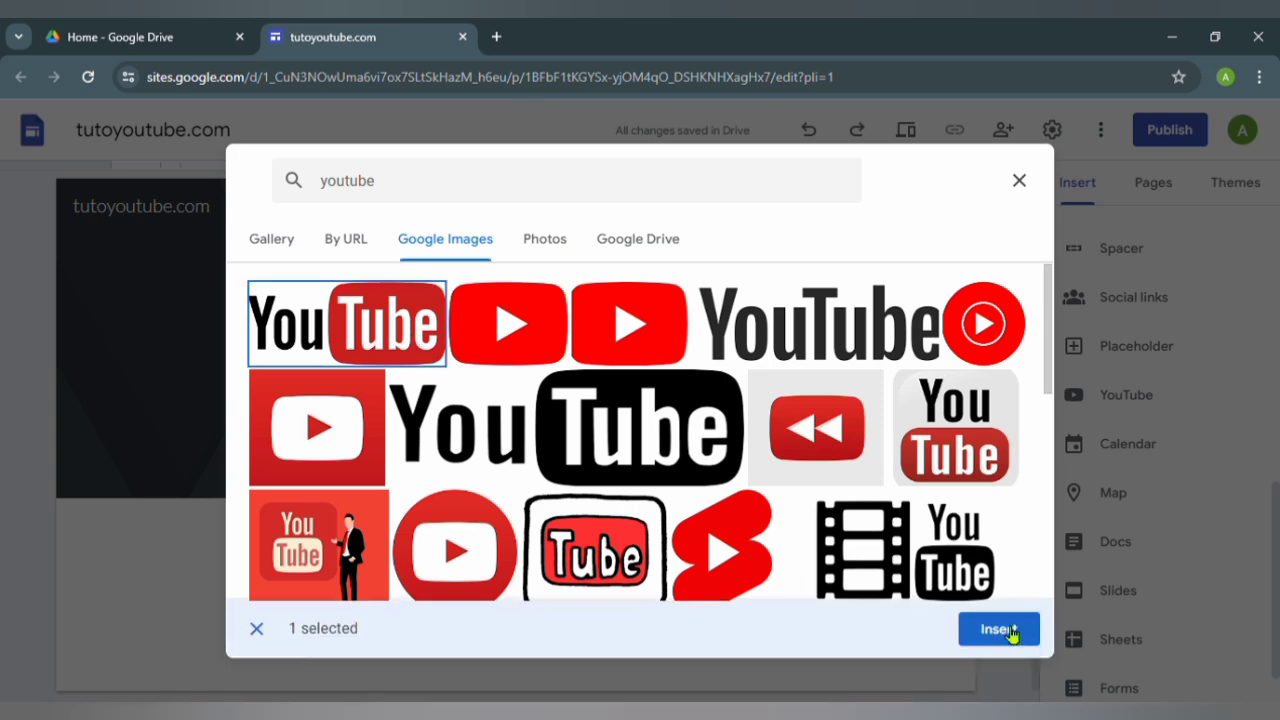
click(1000, 629)
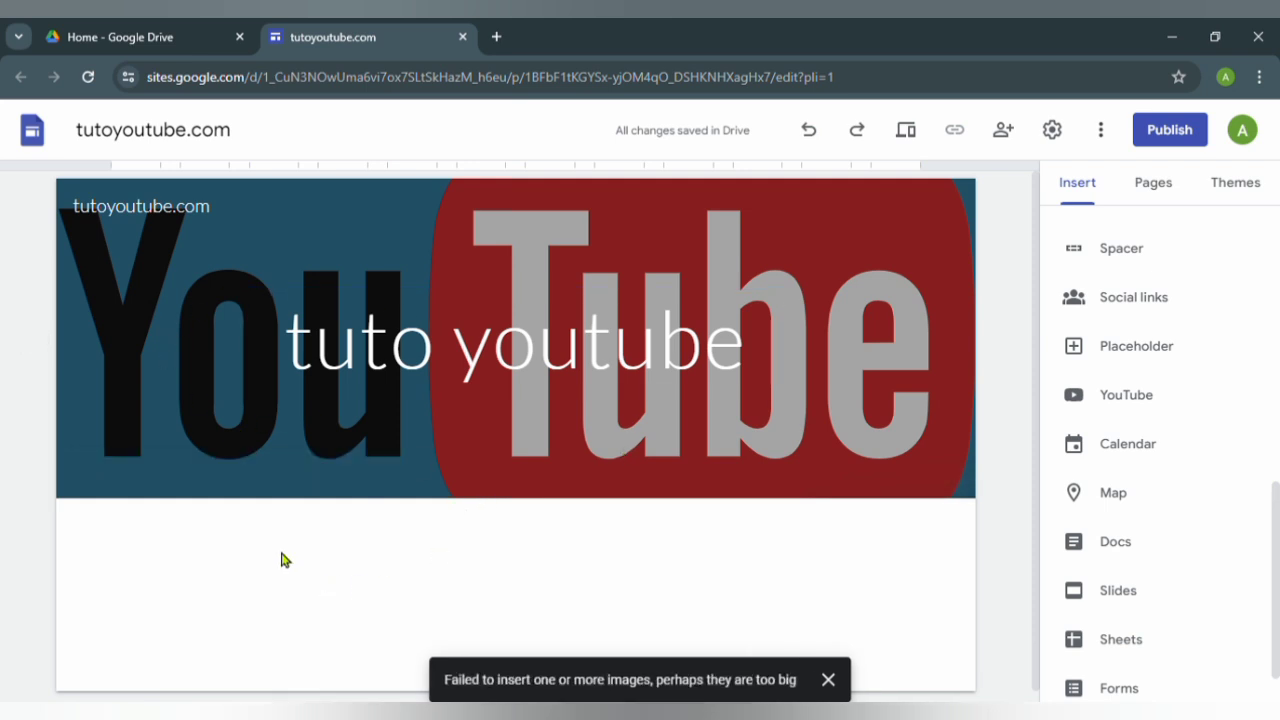
mouse_move(288, 396)
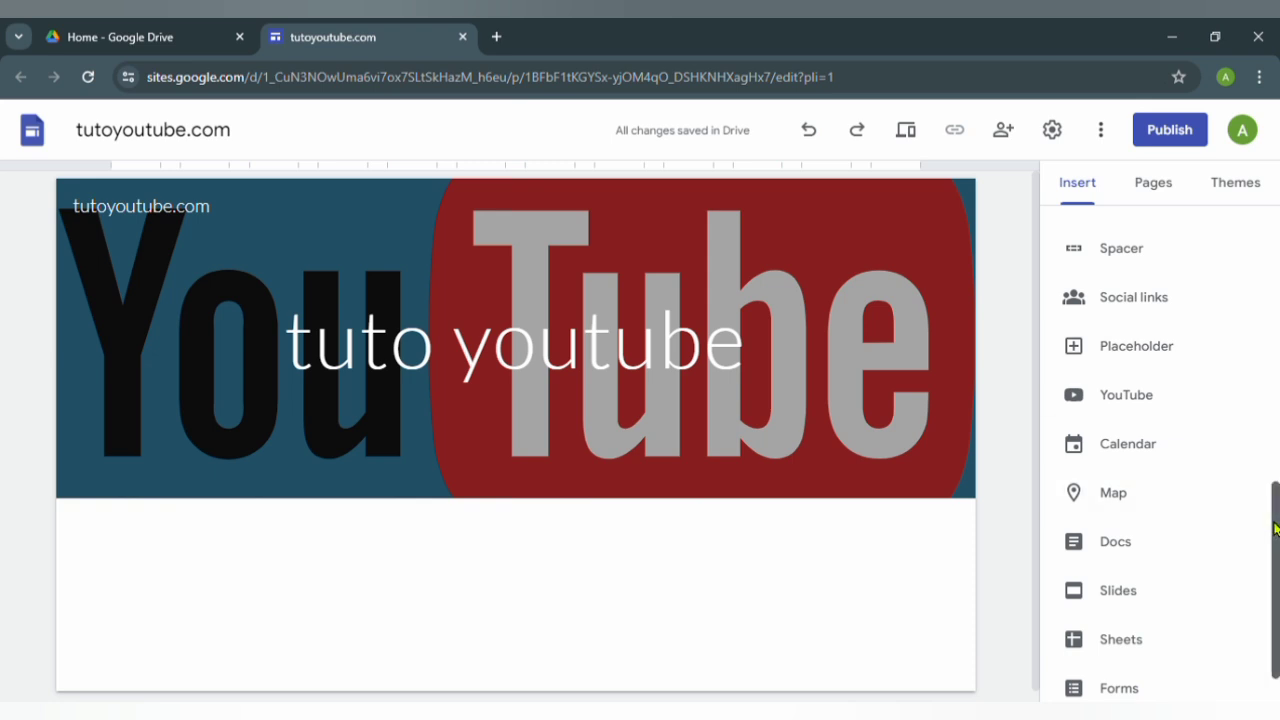
Add the content block that places one image beside a title and text, below the header.
drag(1275, 527, 1277, 216)
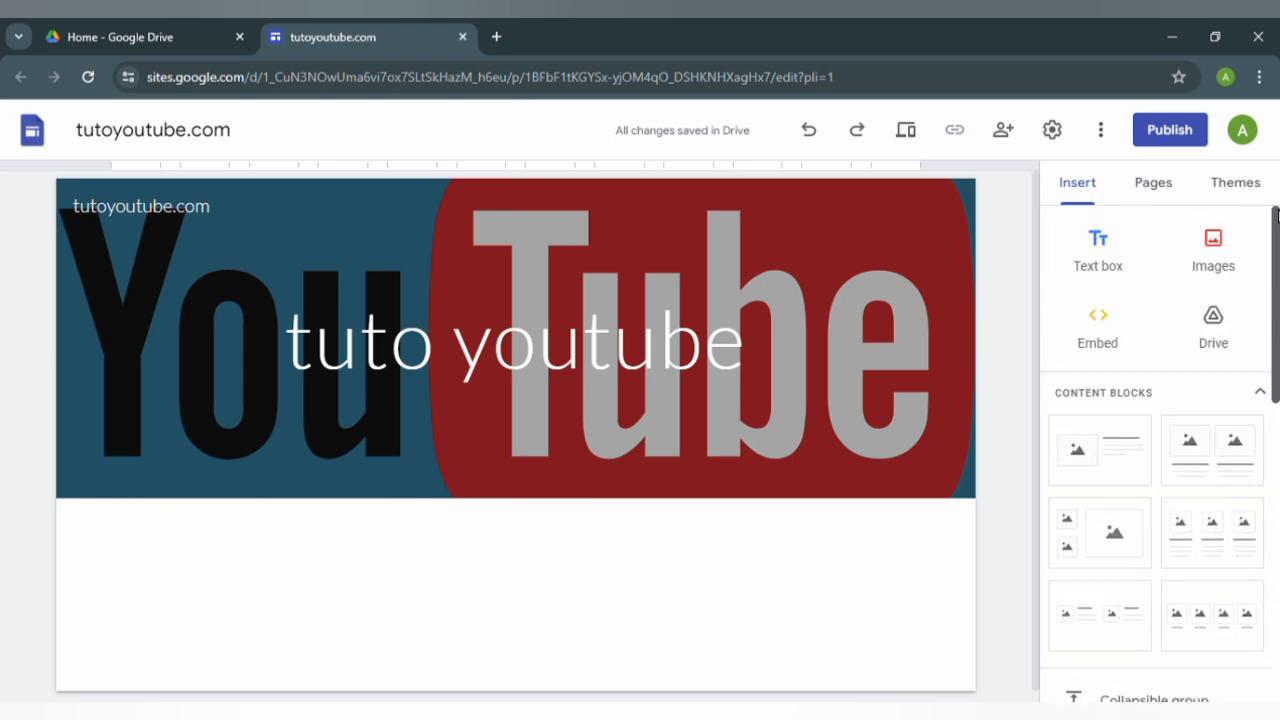
click(1108, 463)
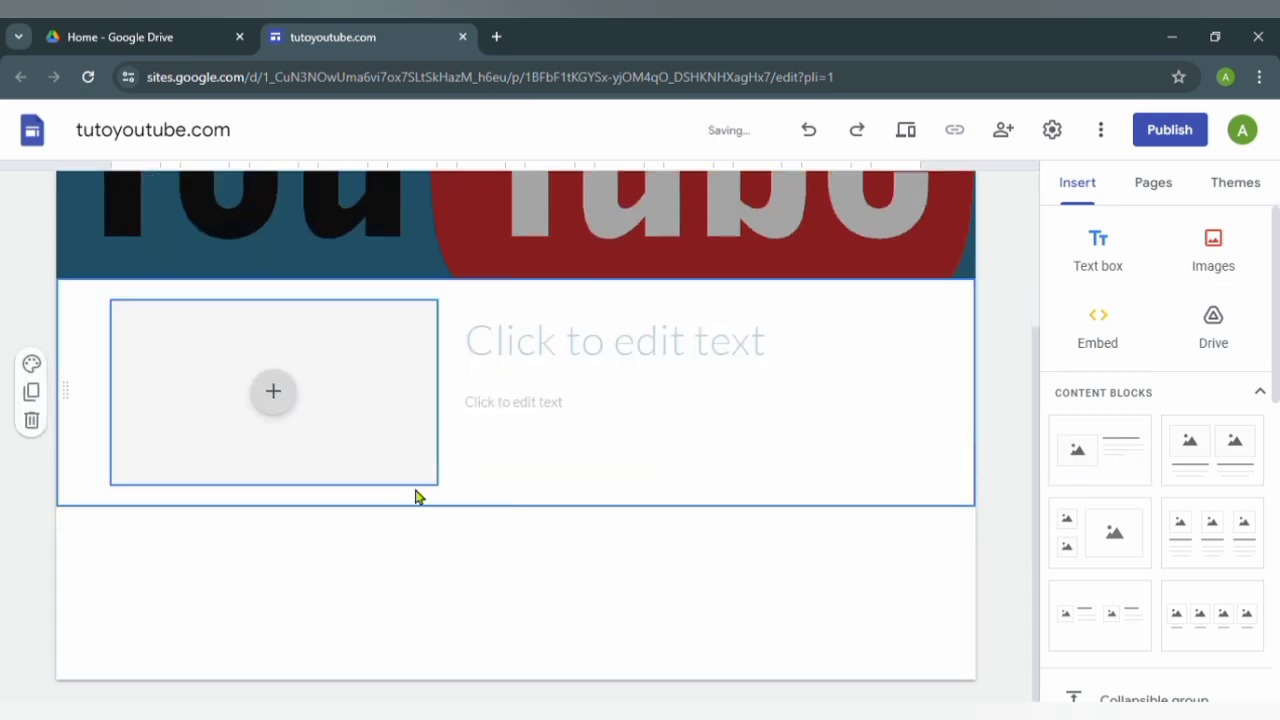
click(649, 425)
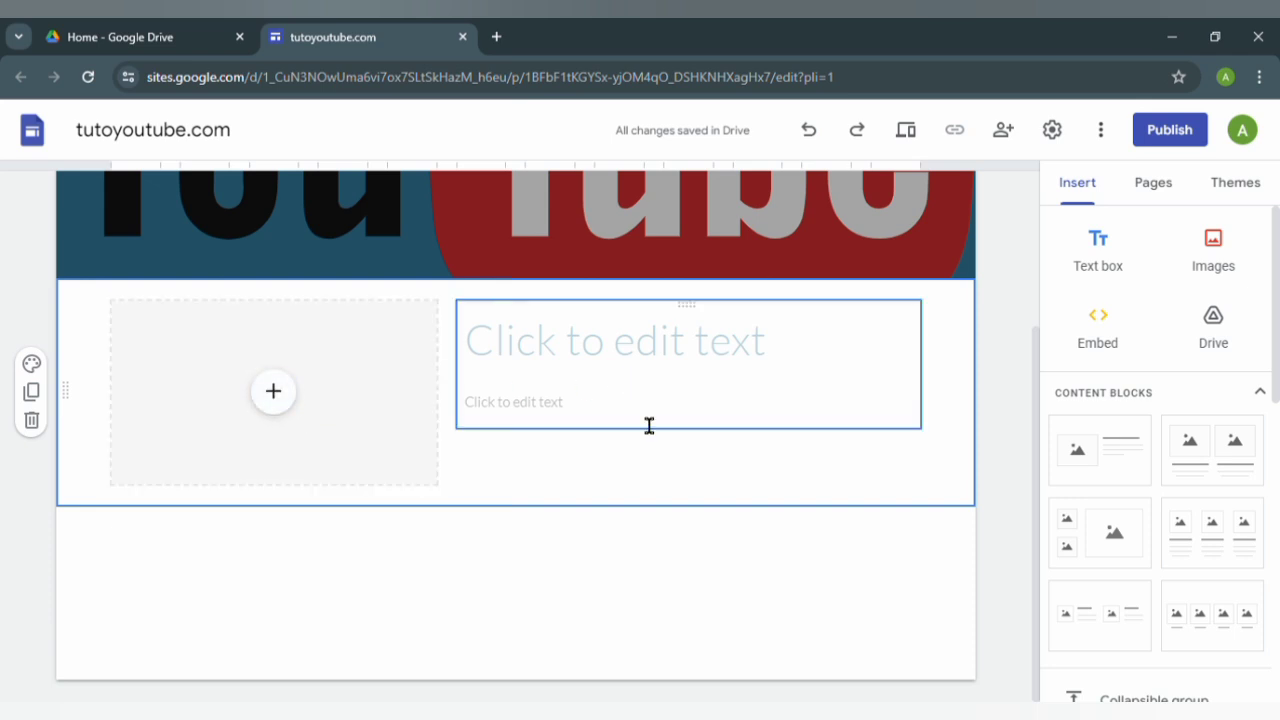
Fill the block's image placeholder with the "TUTORIAL" chalkboard picture from a Google Images search for "tutorial".
click(276, 393)
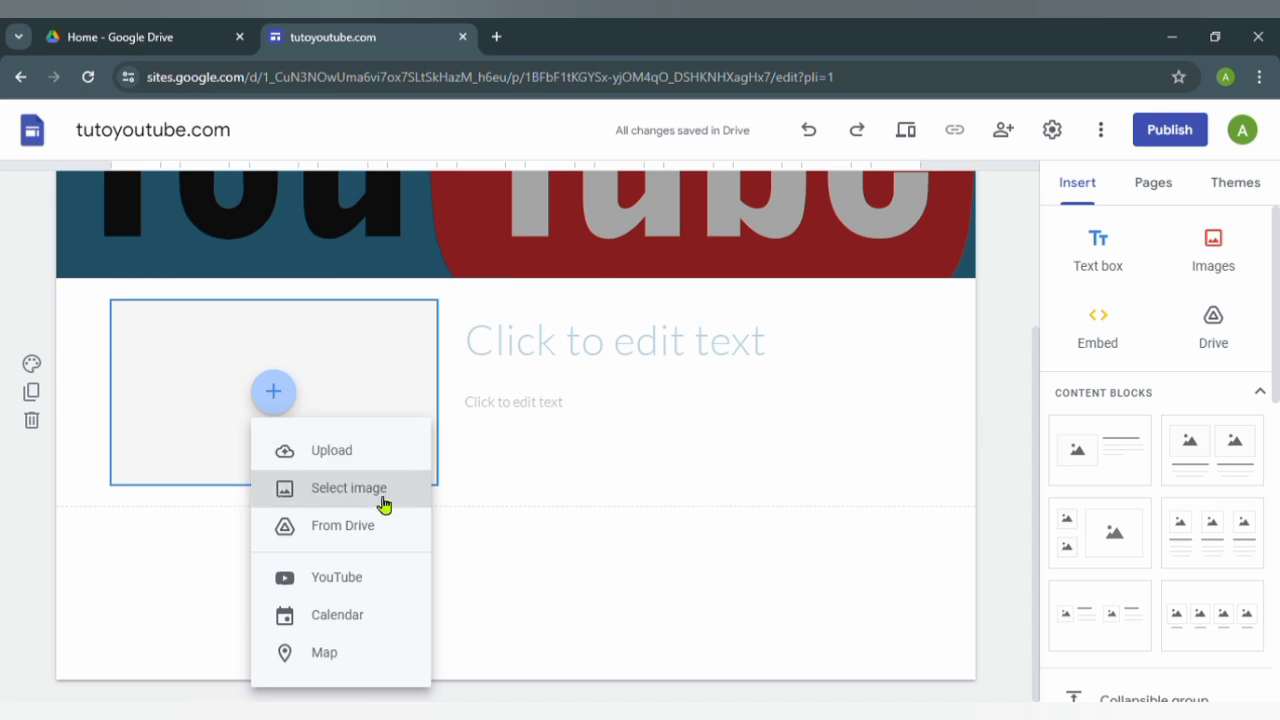
click(384, 504)
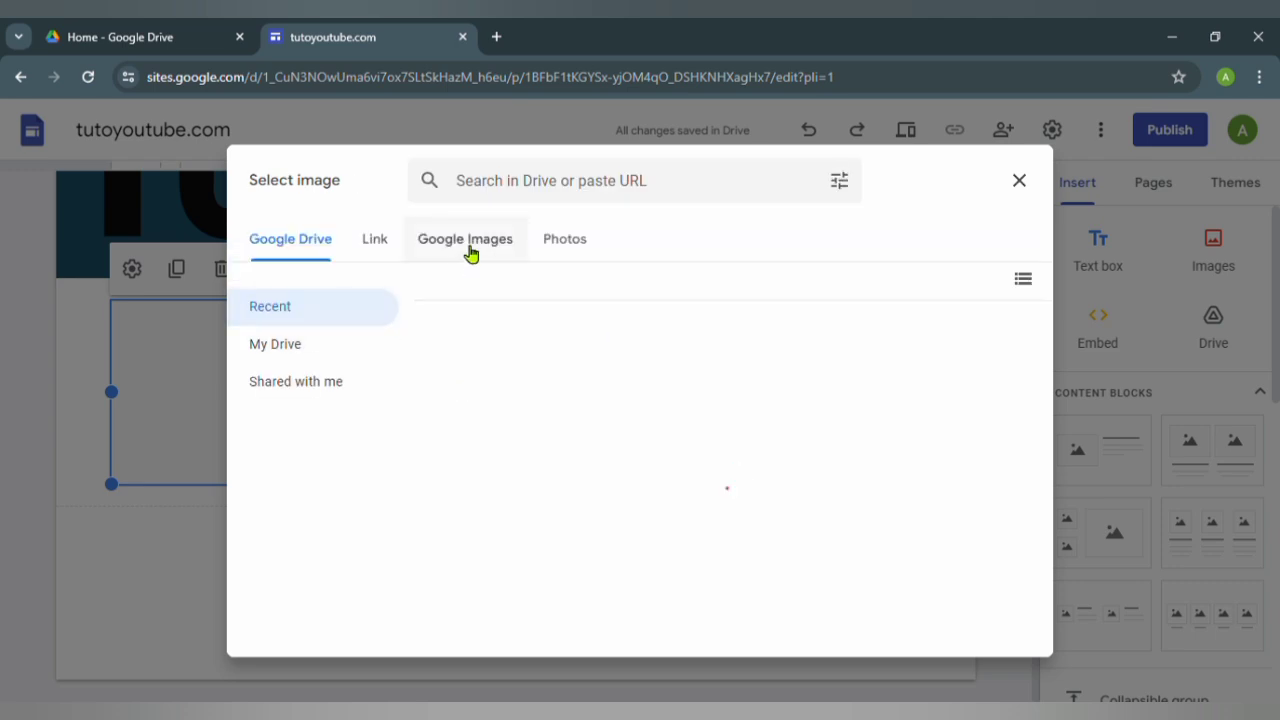
click(468, 245)
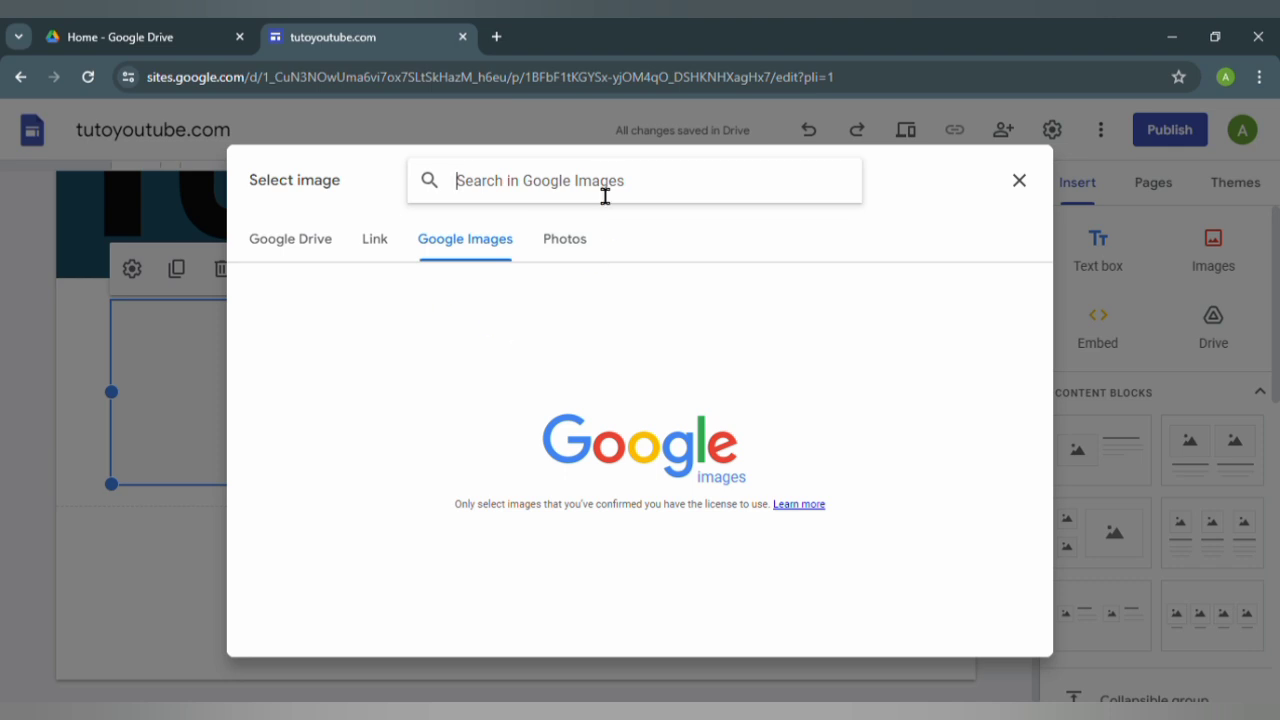
text(tut)
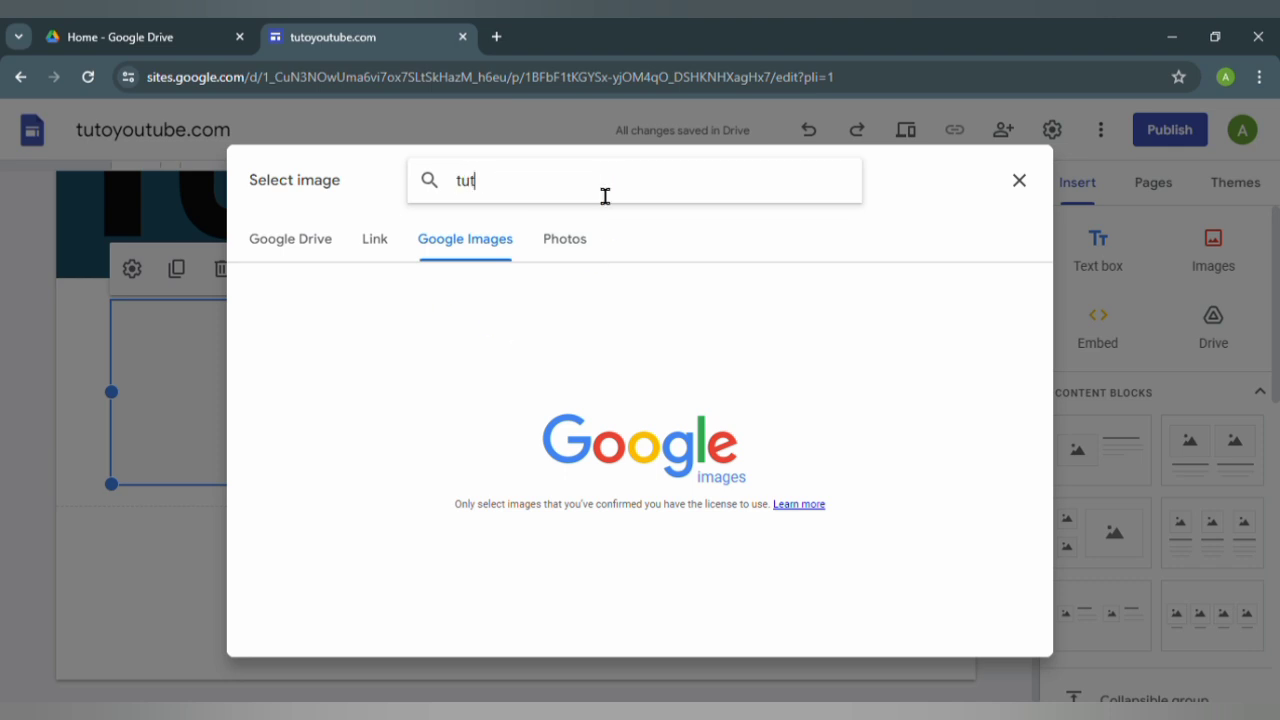
text(o)
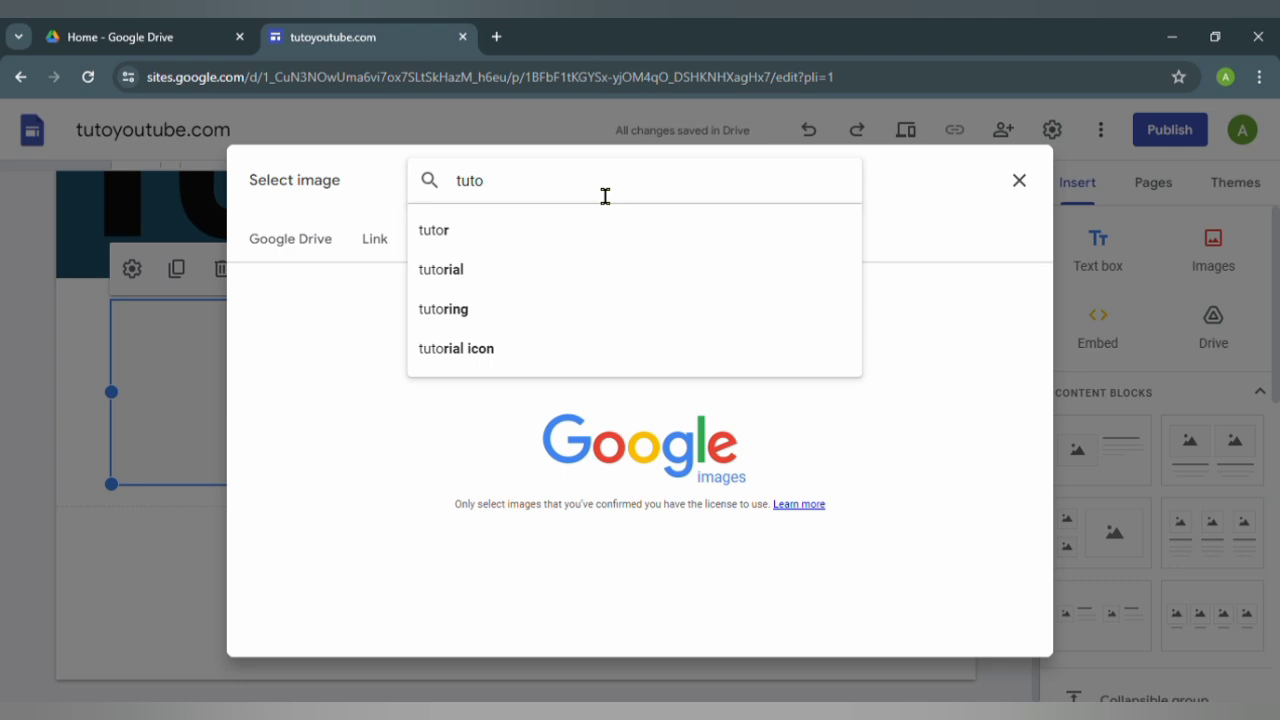
click(460, 282)
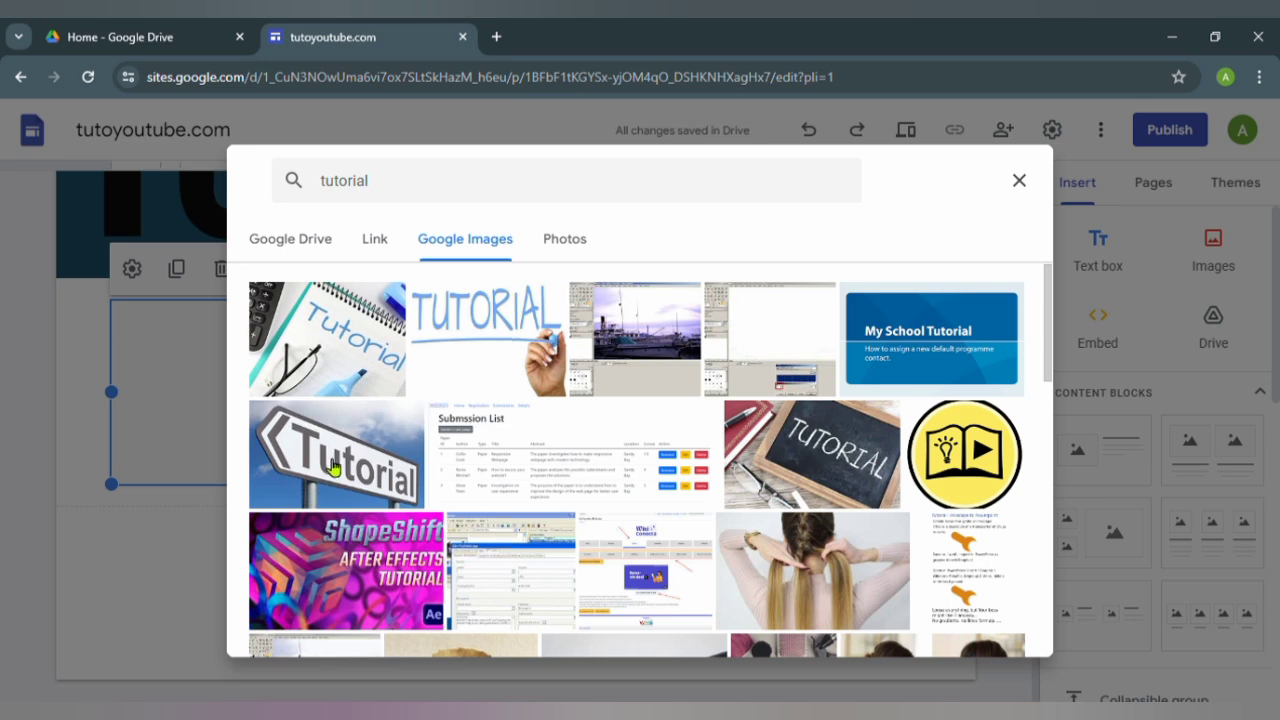
click(810, 457)
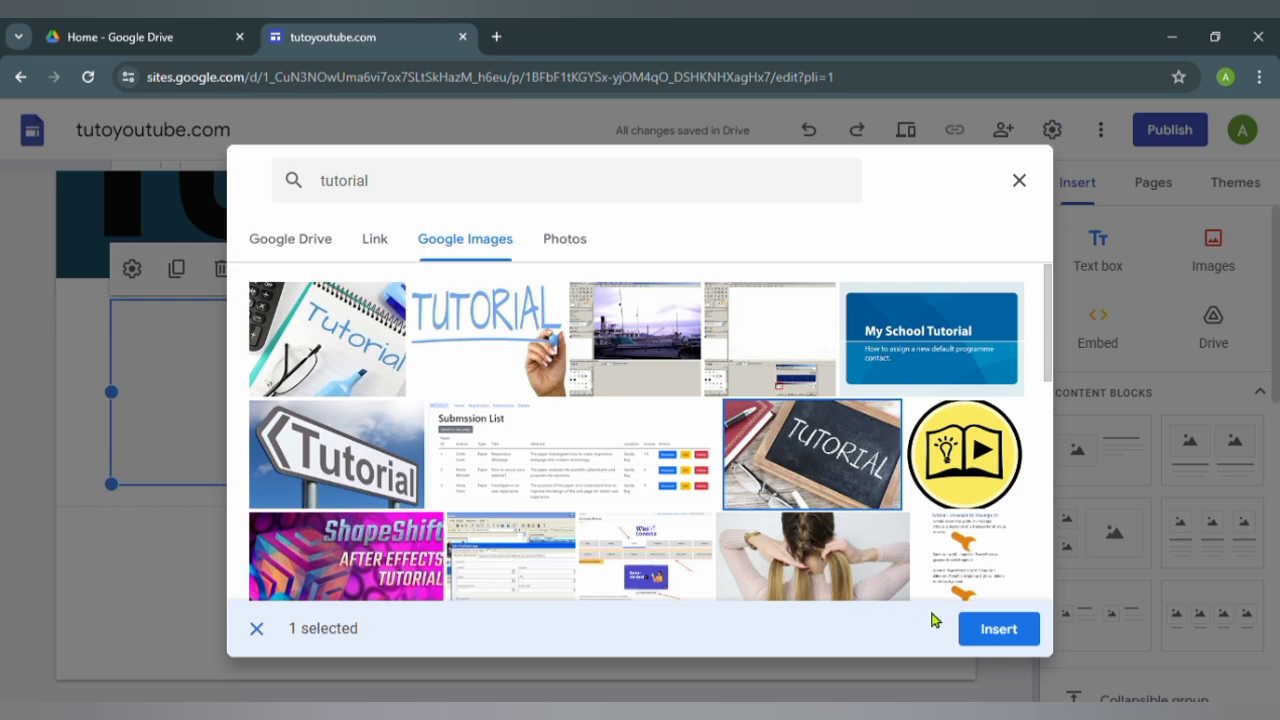
click(1002, 632)
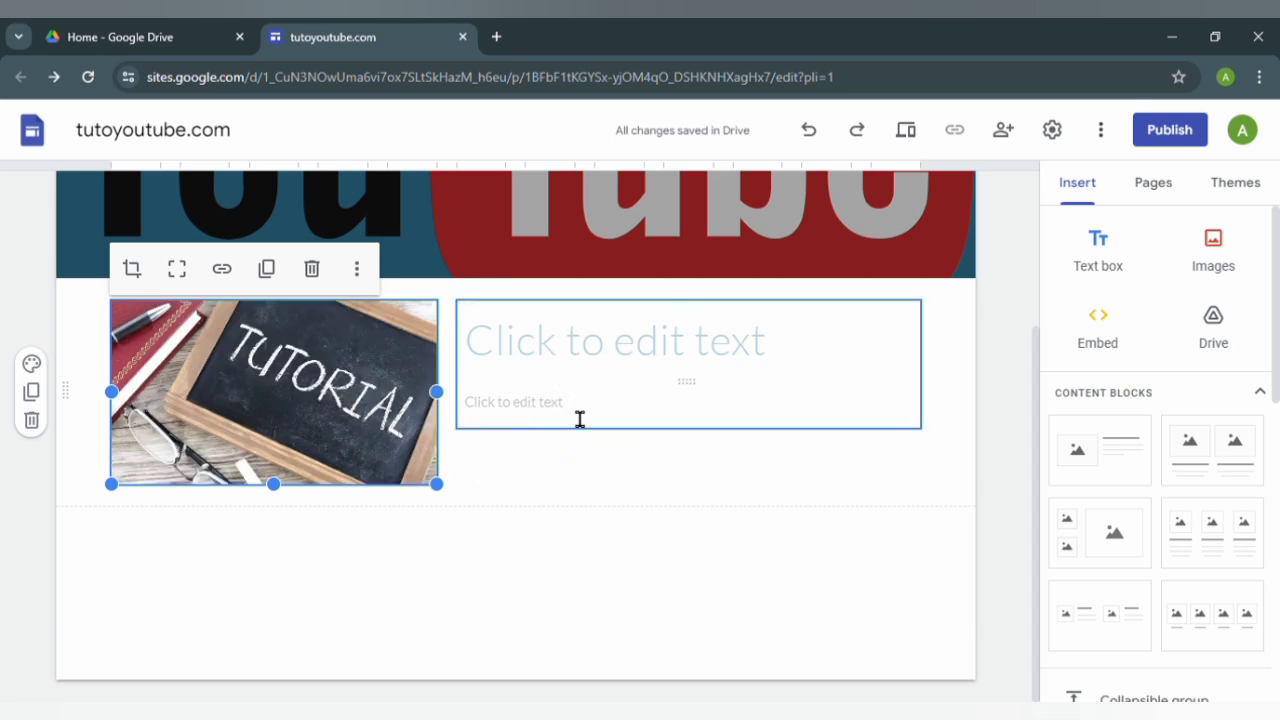
Enter "ceci est un tuto" as the title beside the chalkboard image.
click(570, 369)
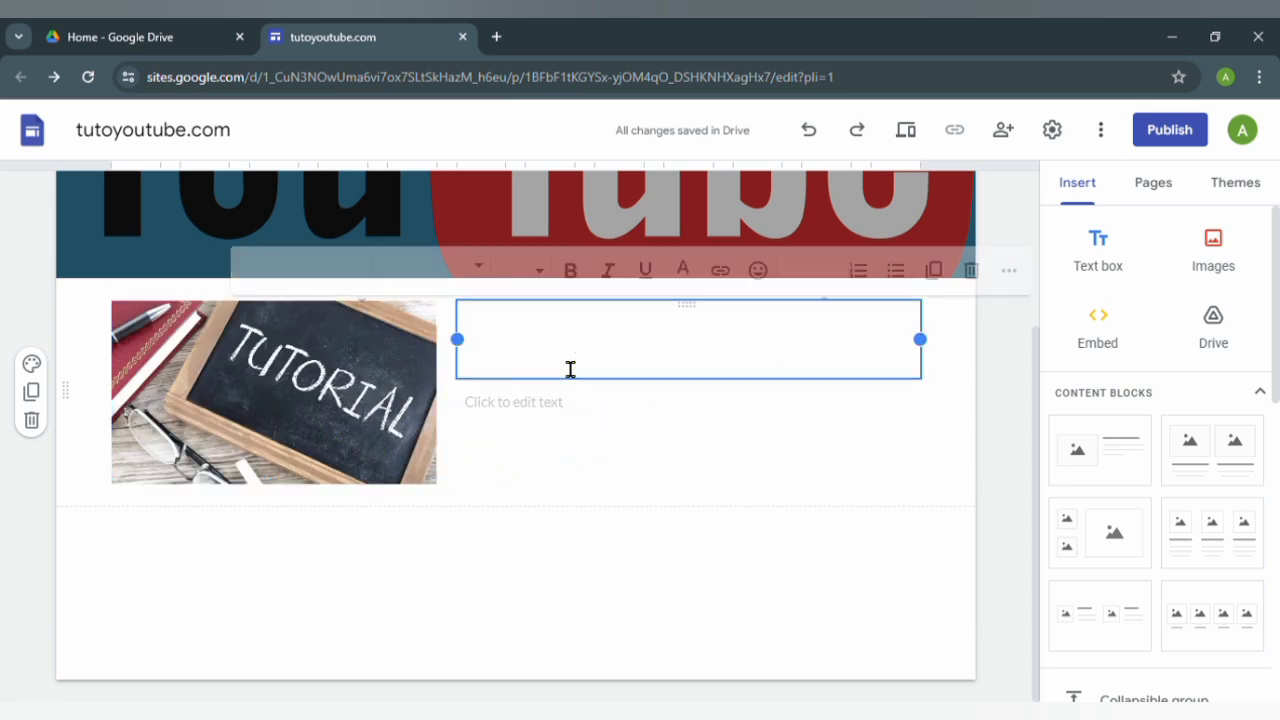
text(ce)
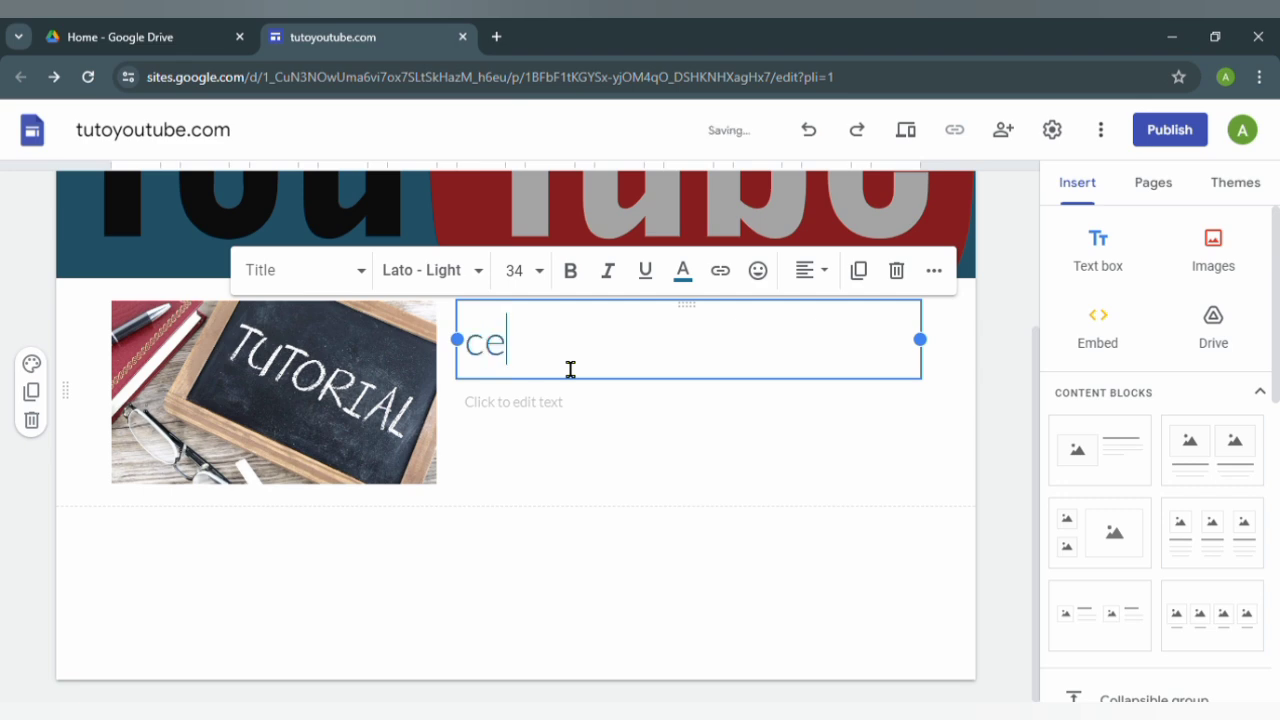
text(ci est un tuto)
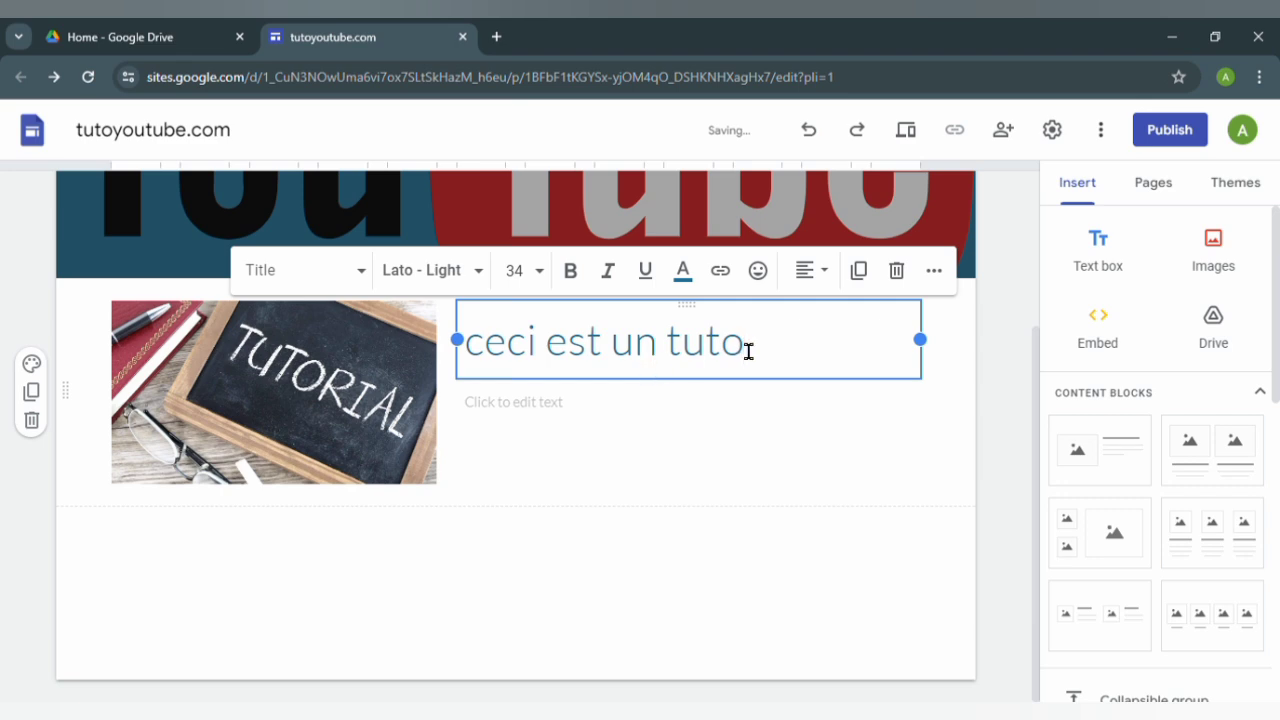
Make the "ceci est un tuto" title bold in the Comfortaa font, keeping the Title text style.
drag(766, 357, 351, 349)
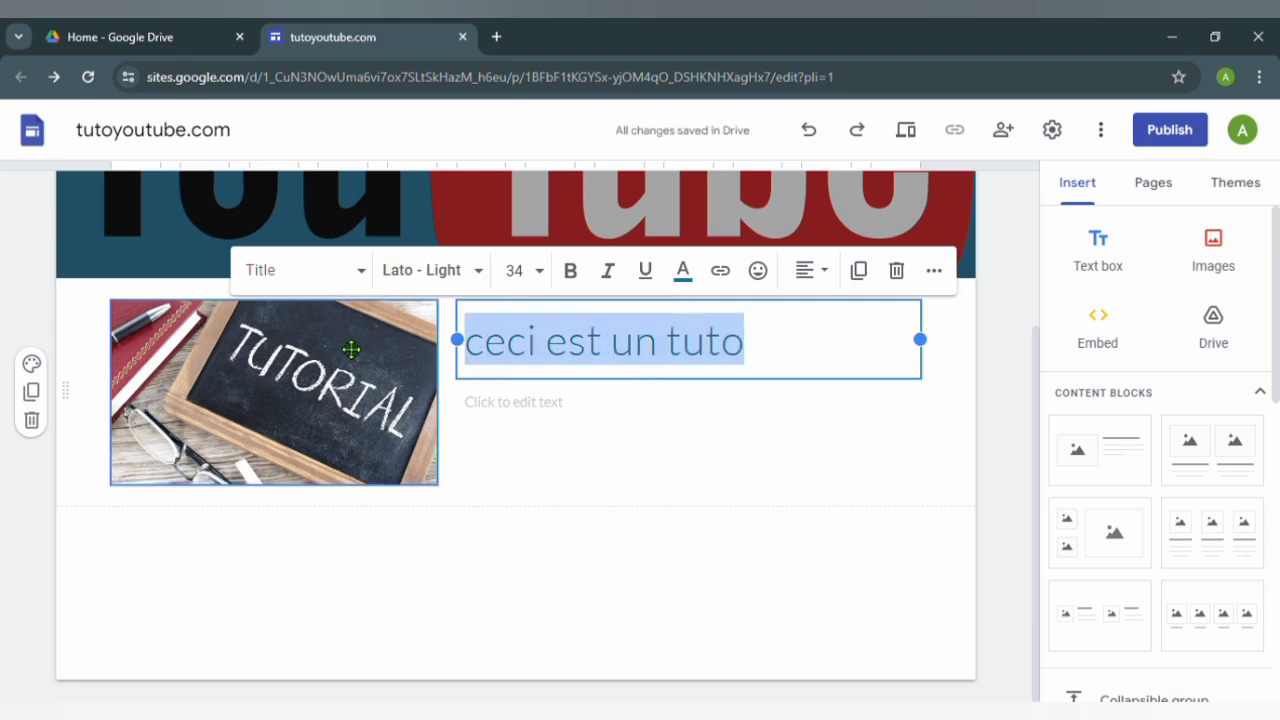
click(578, 278)
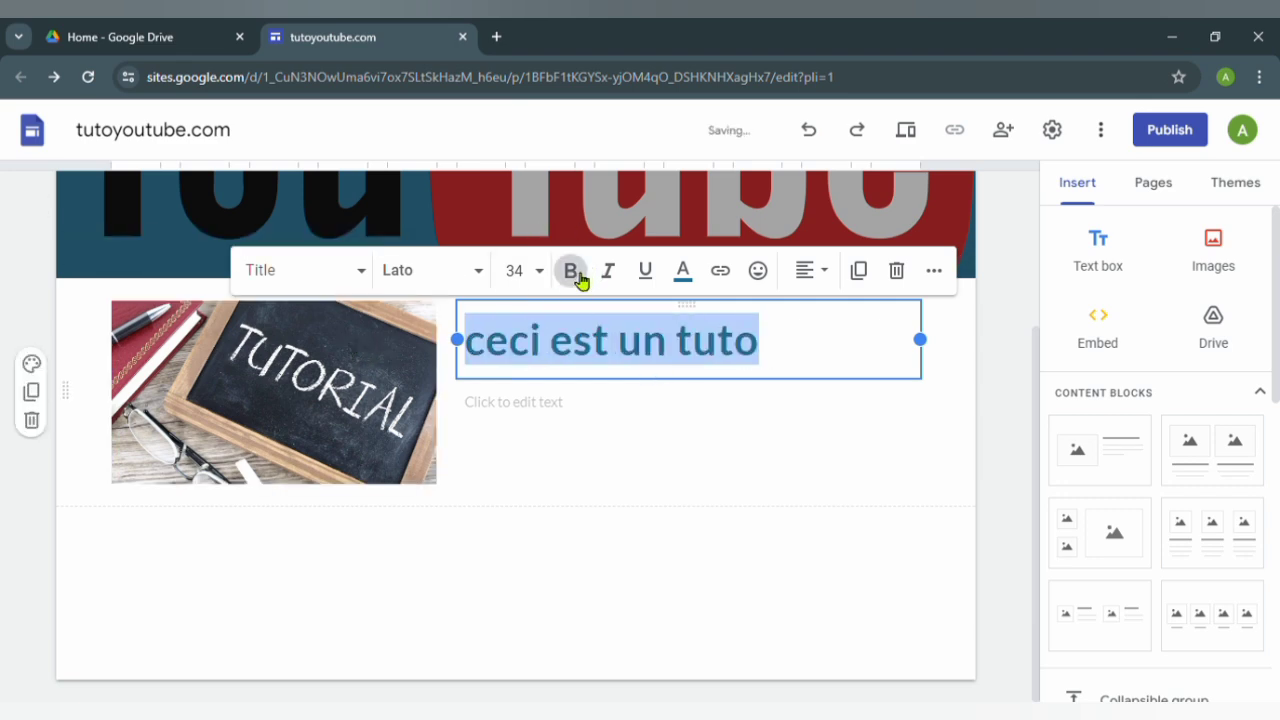
click(487, 278)
mouse_move(478, 398)
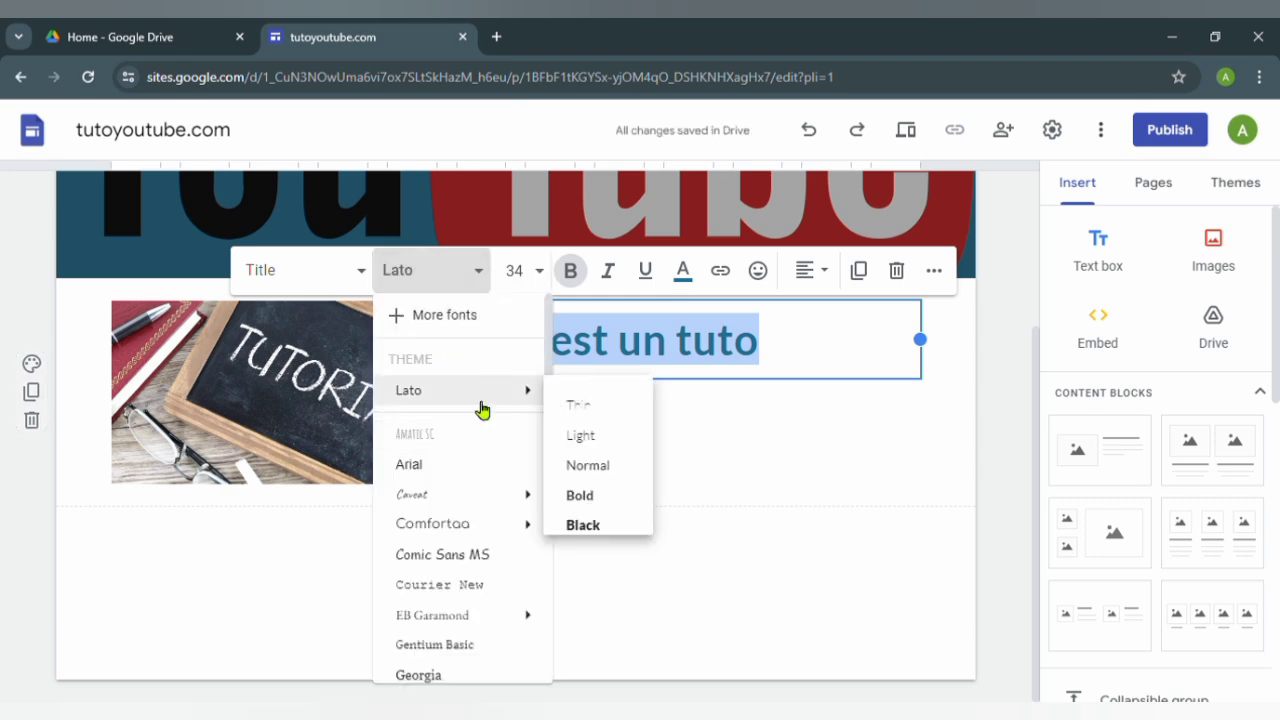
click(477, 528)
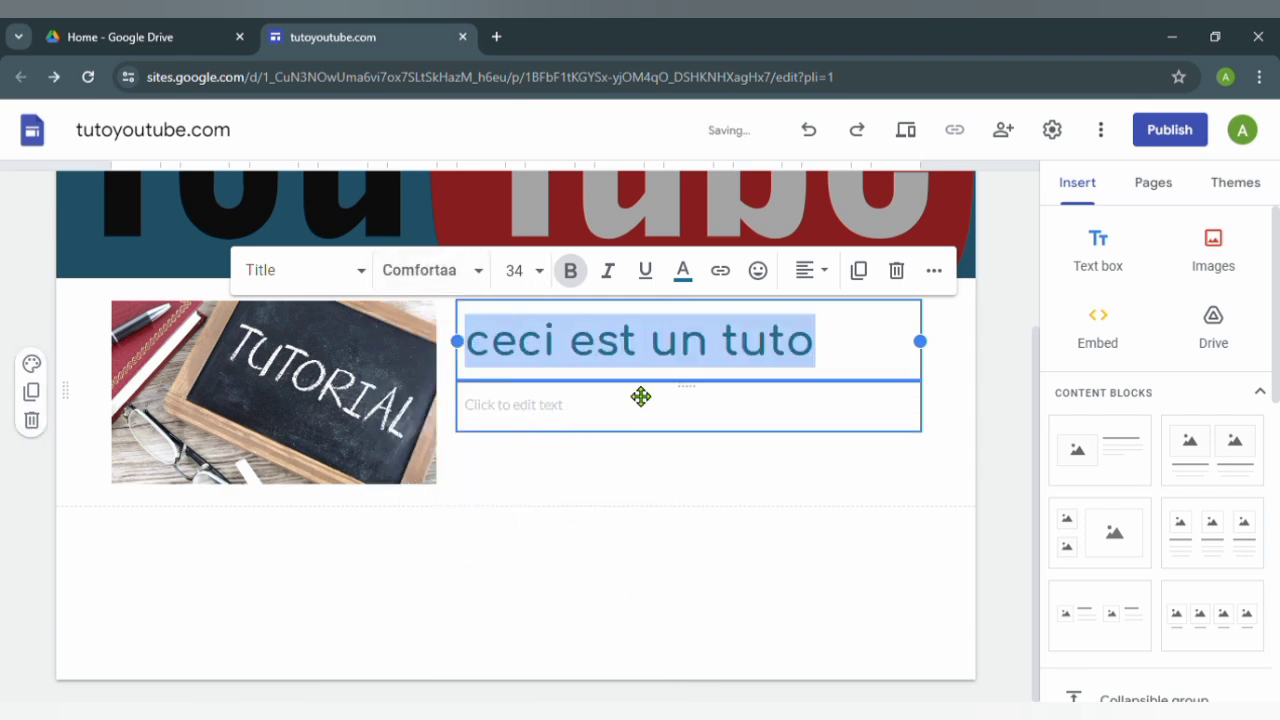
click(377, 283)
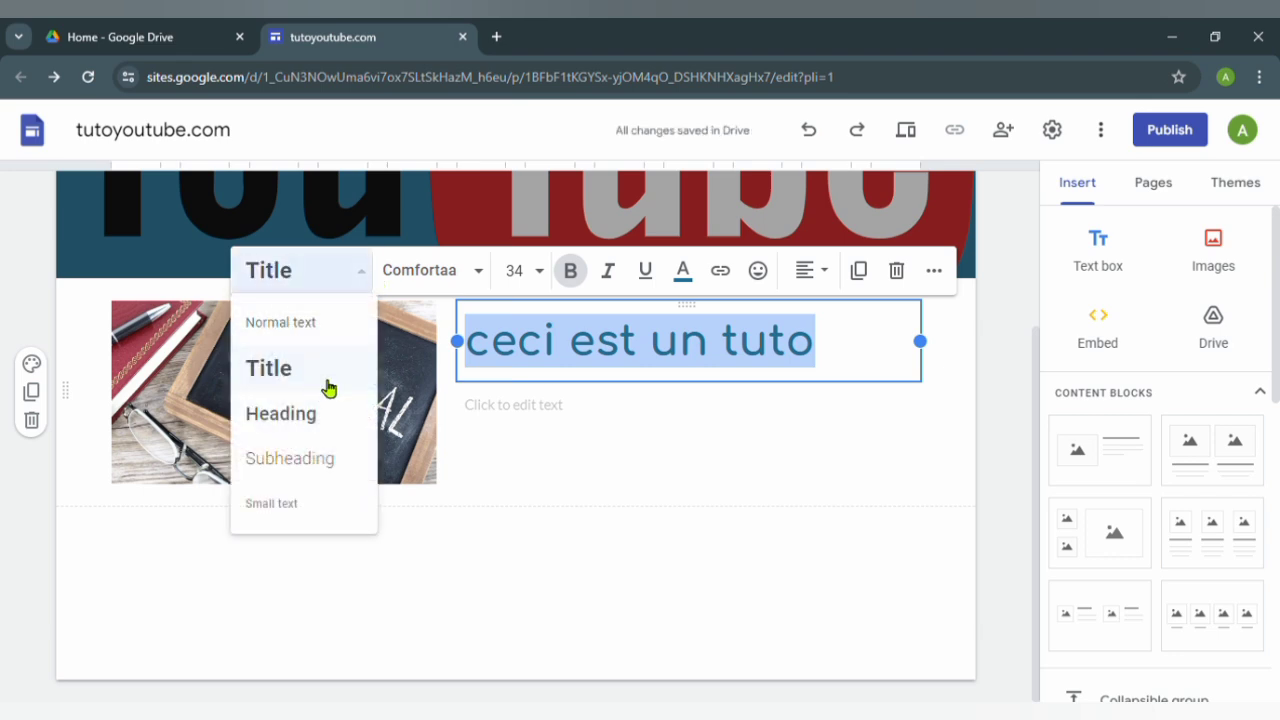
click(358, 270)
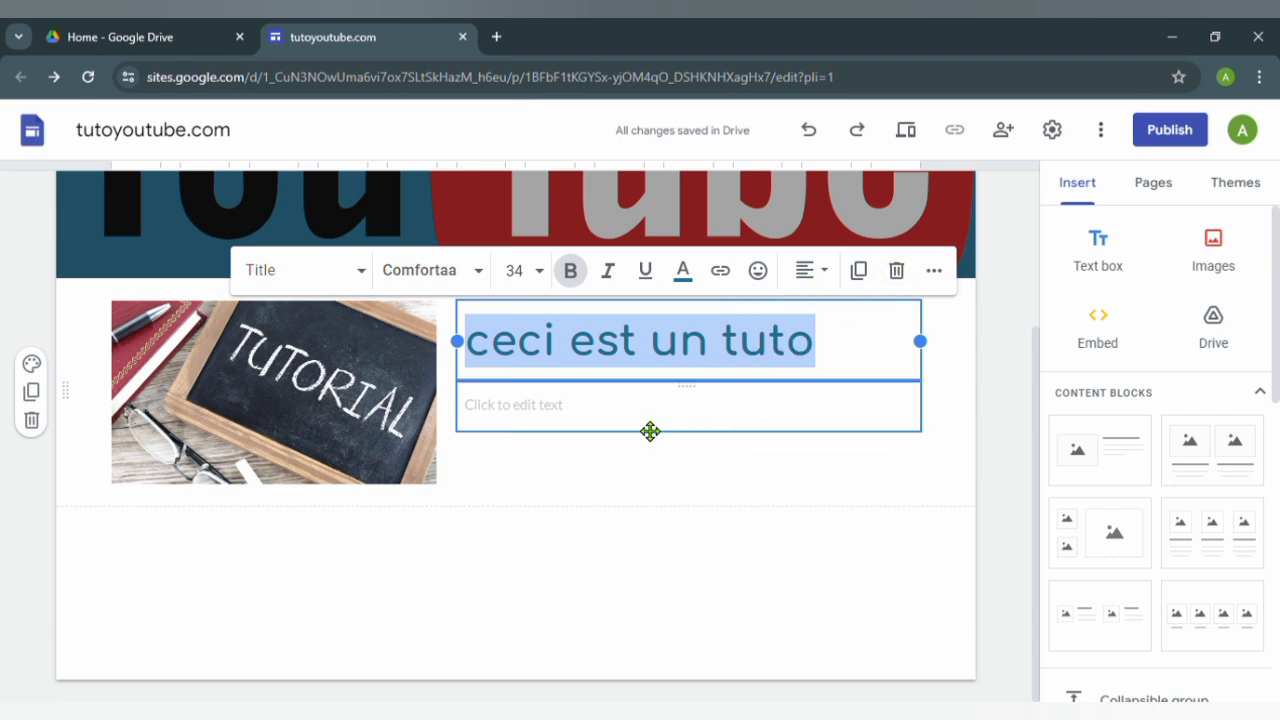
click(650, 431)
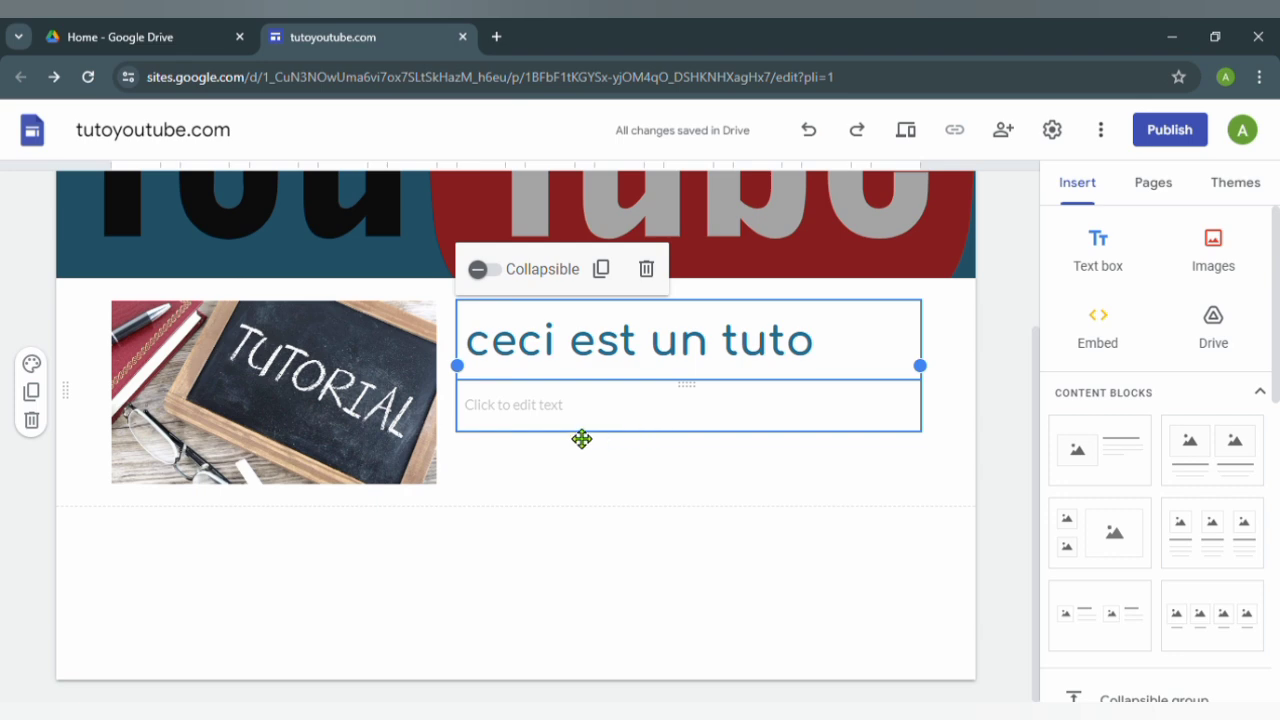
Enter "ceci st comment creer un site sur google site" as the text under the block's title.
click(533, 427)
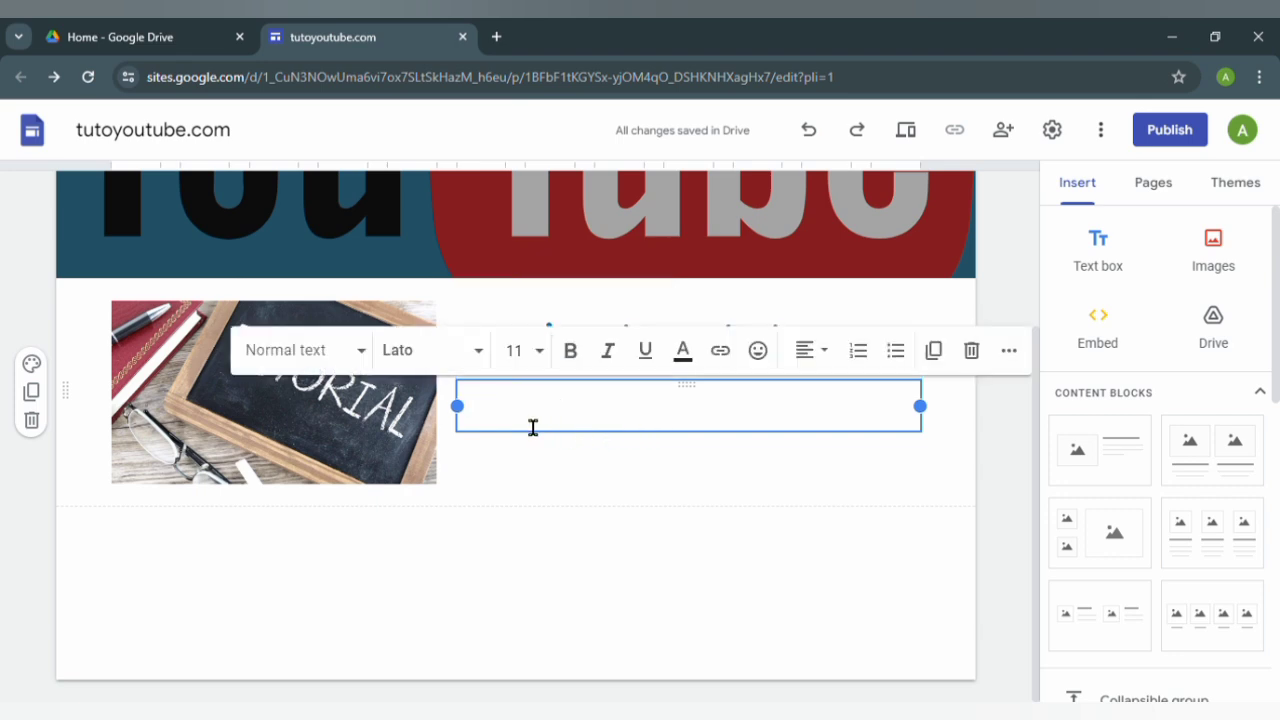
text(ced)
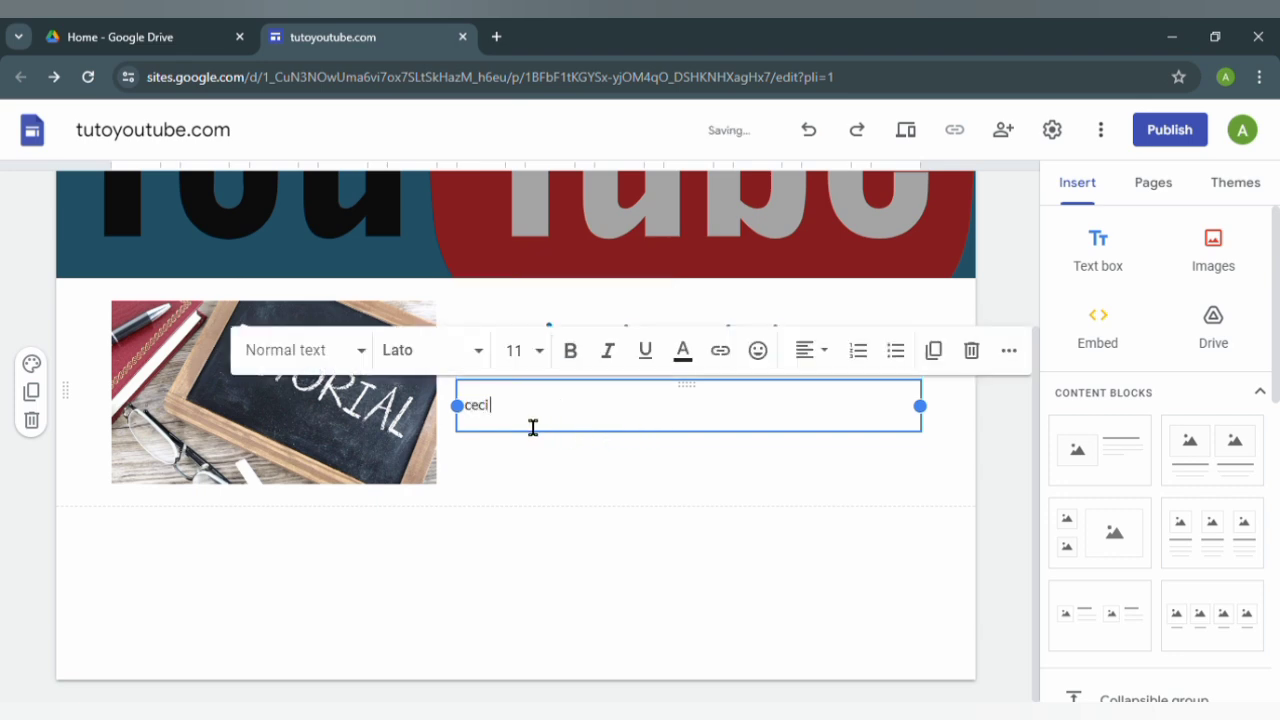
text(i st comment creer un site sur google site)
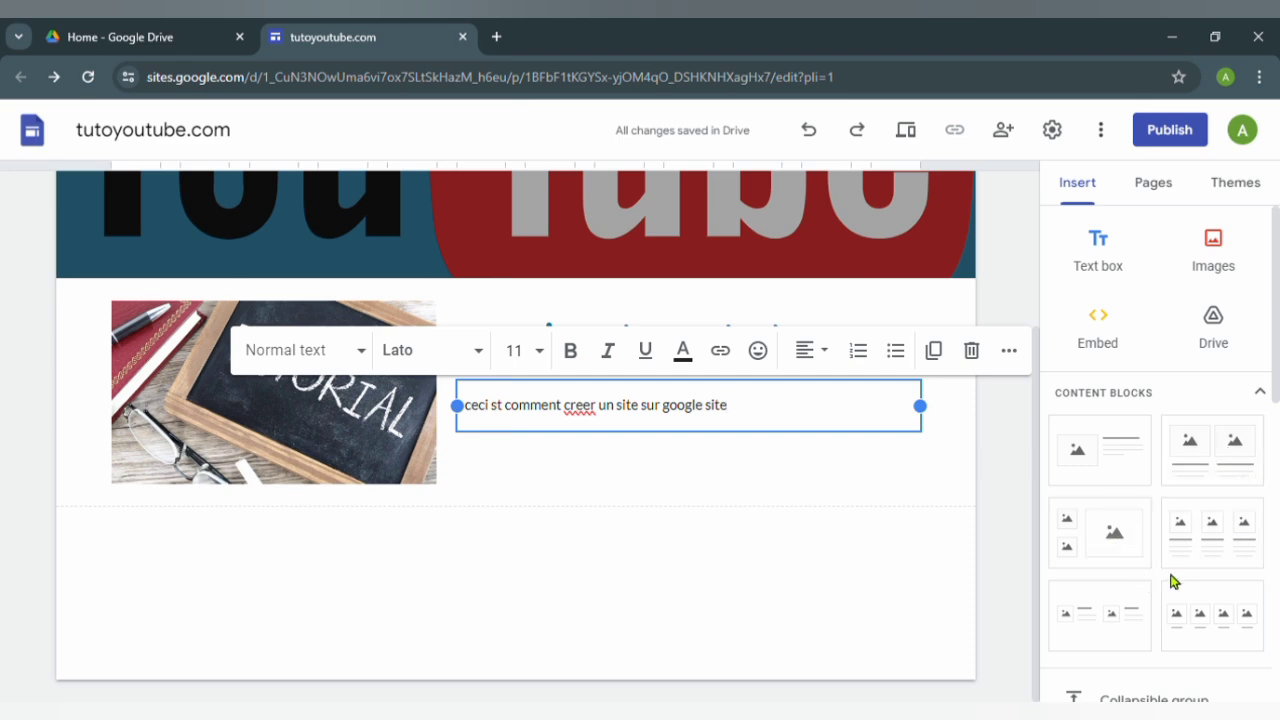
Insert the content block with three images and captions, and try to upload an image into its first placeholder.
click(1222, 563)
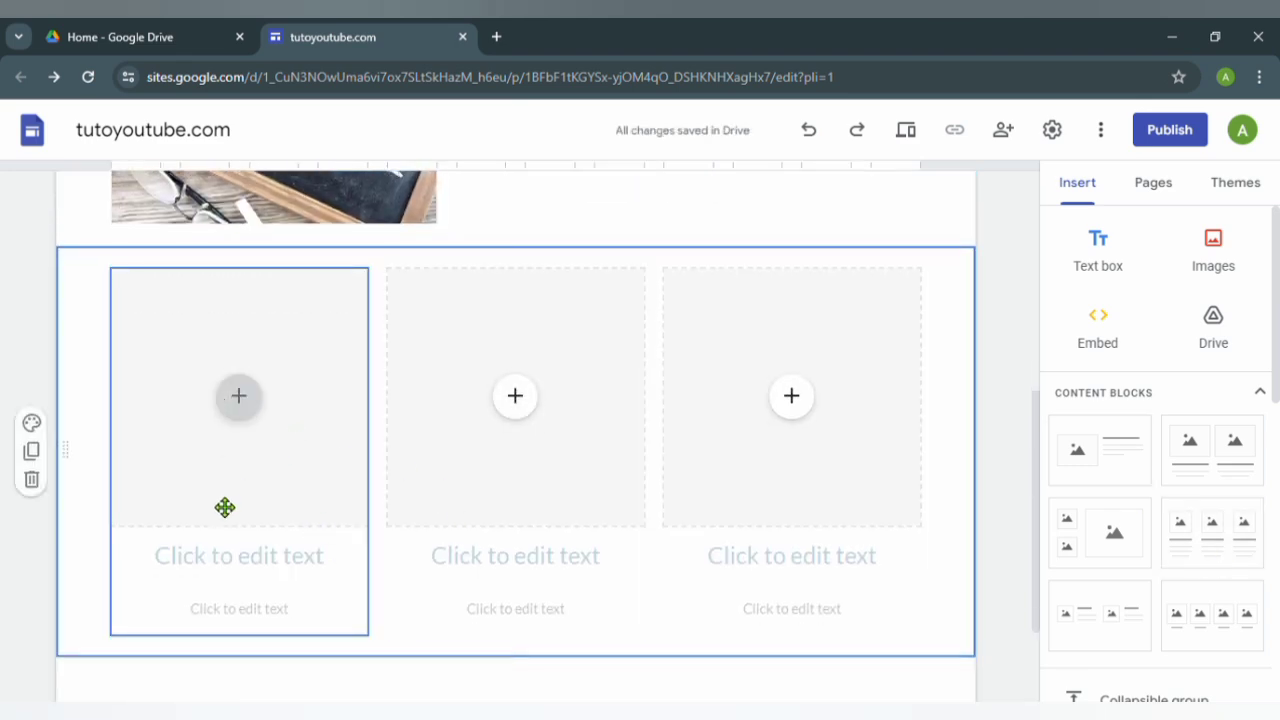
click(241, 404)
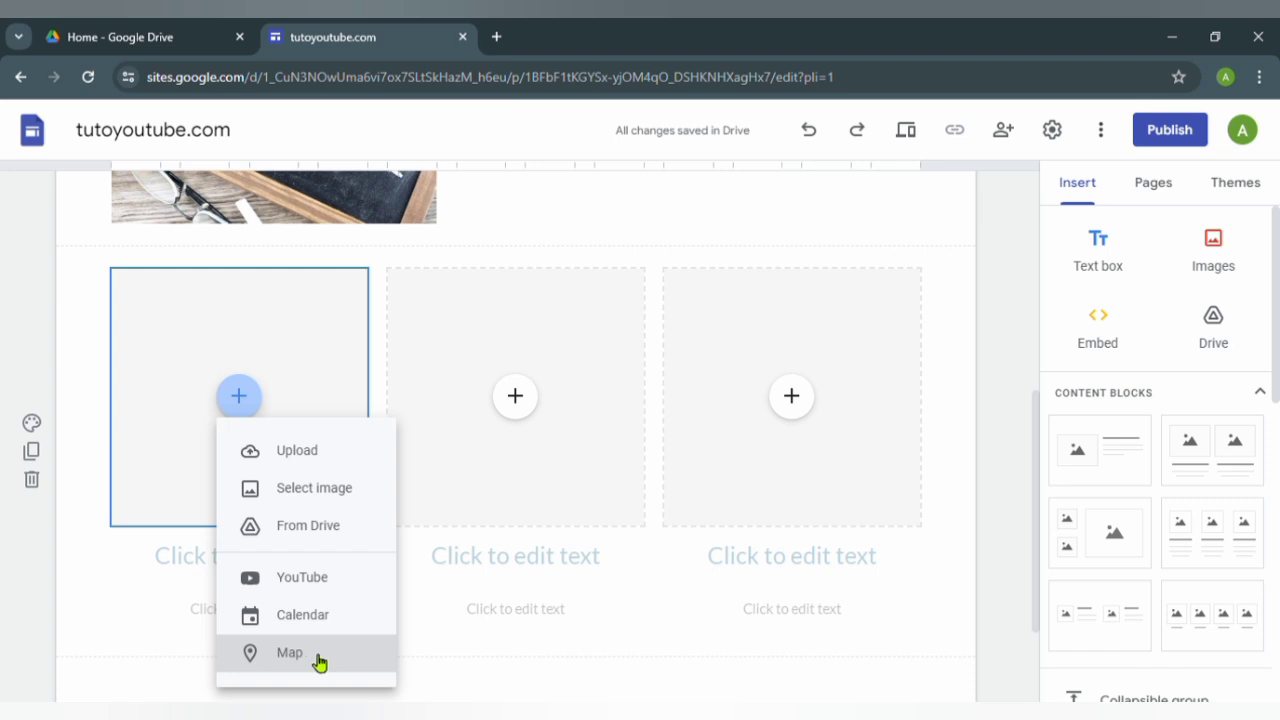
click(327, 452)
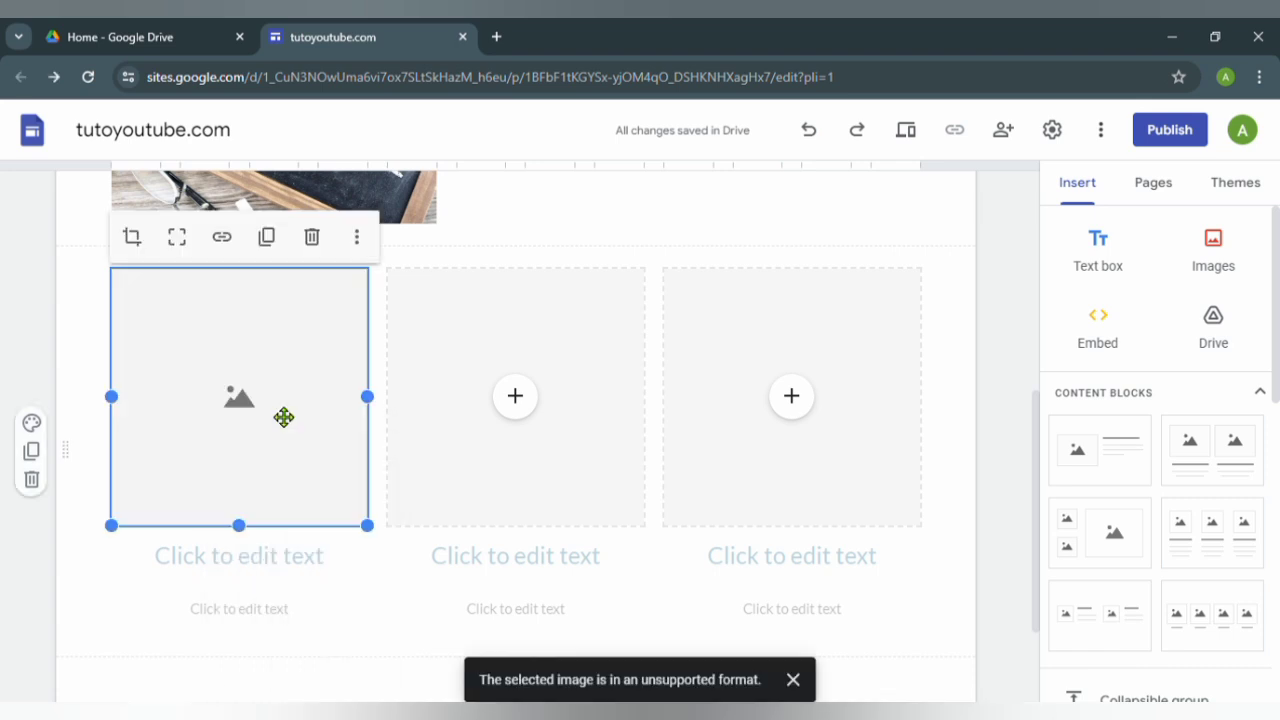
click(793, 680)
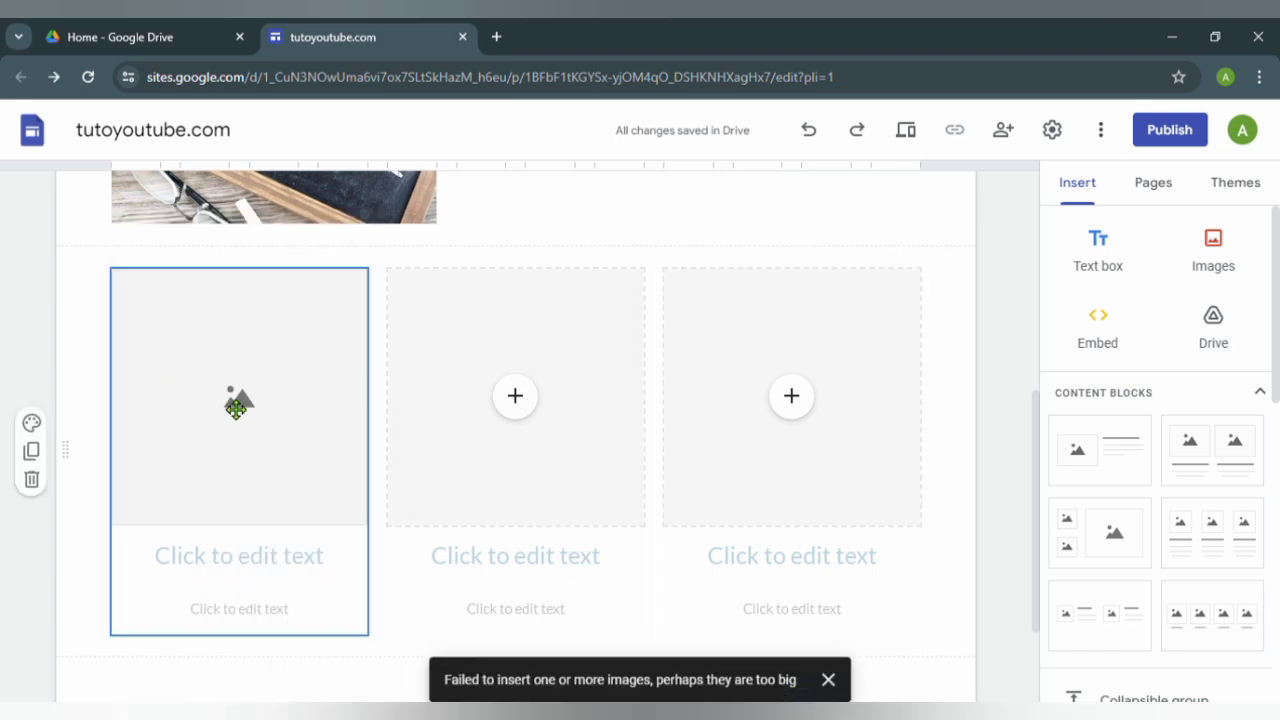
Fill the block's middle placeholder with the default world map and enter "voici un map" as the heading under it.
click(526, 406)
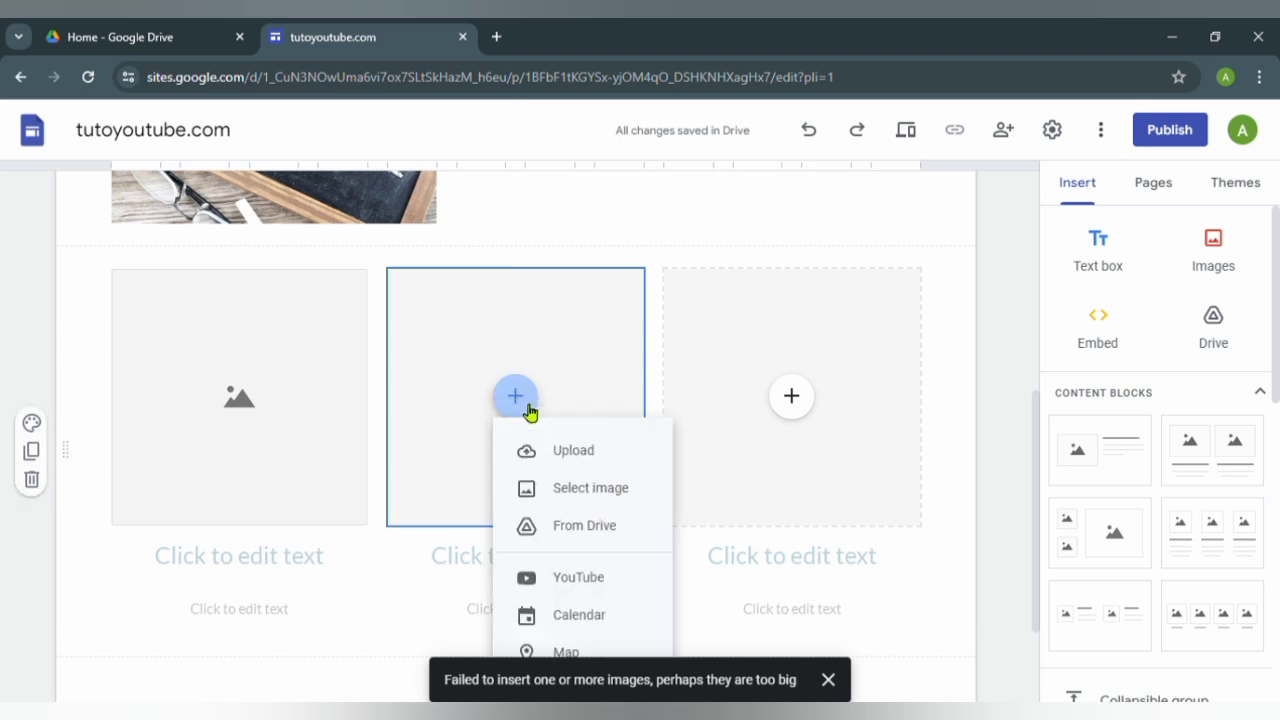
click(600, 653)
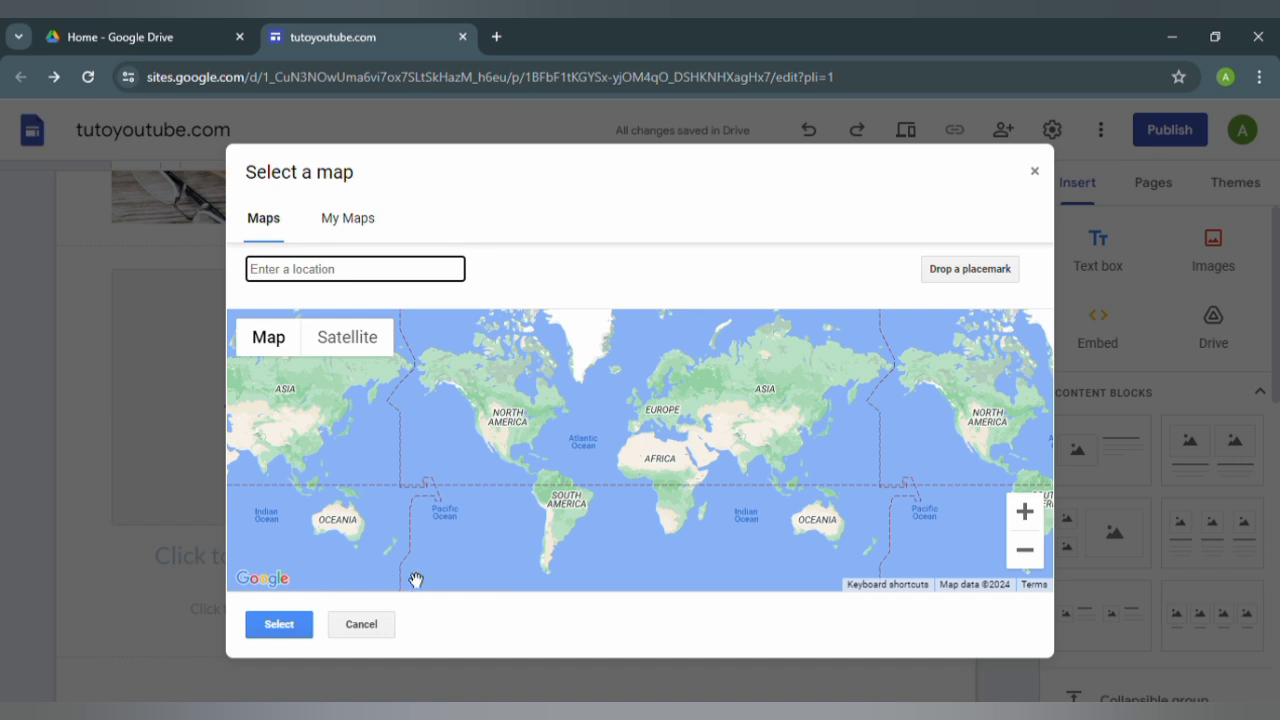
click(280, 624)
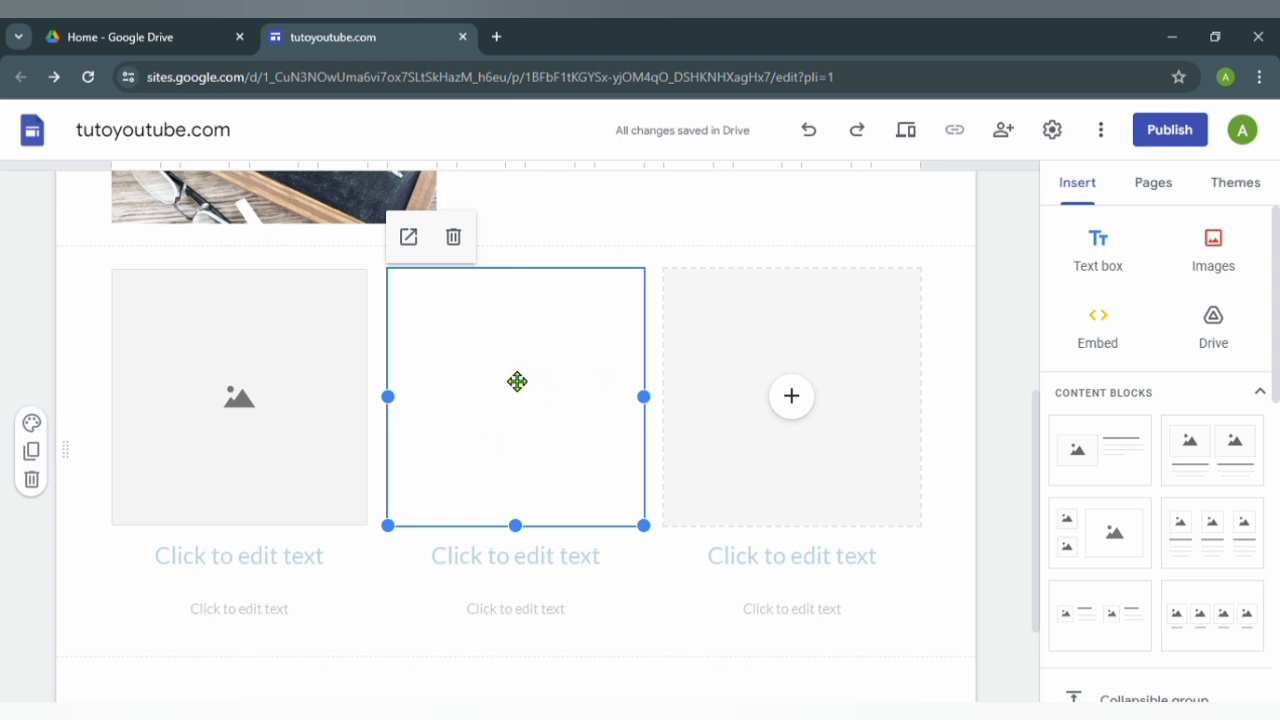
click(537, 578)
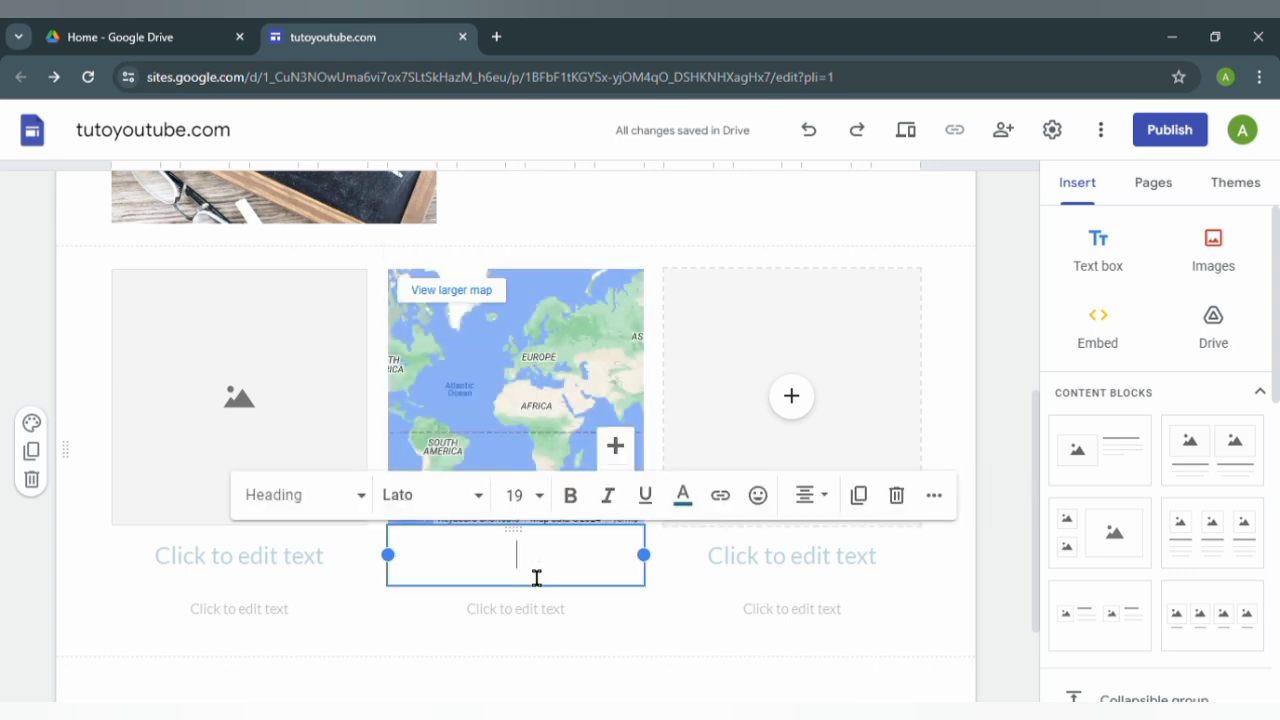
text(Voici )
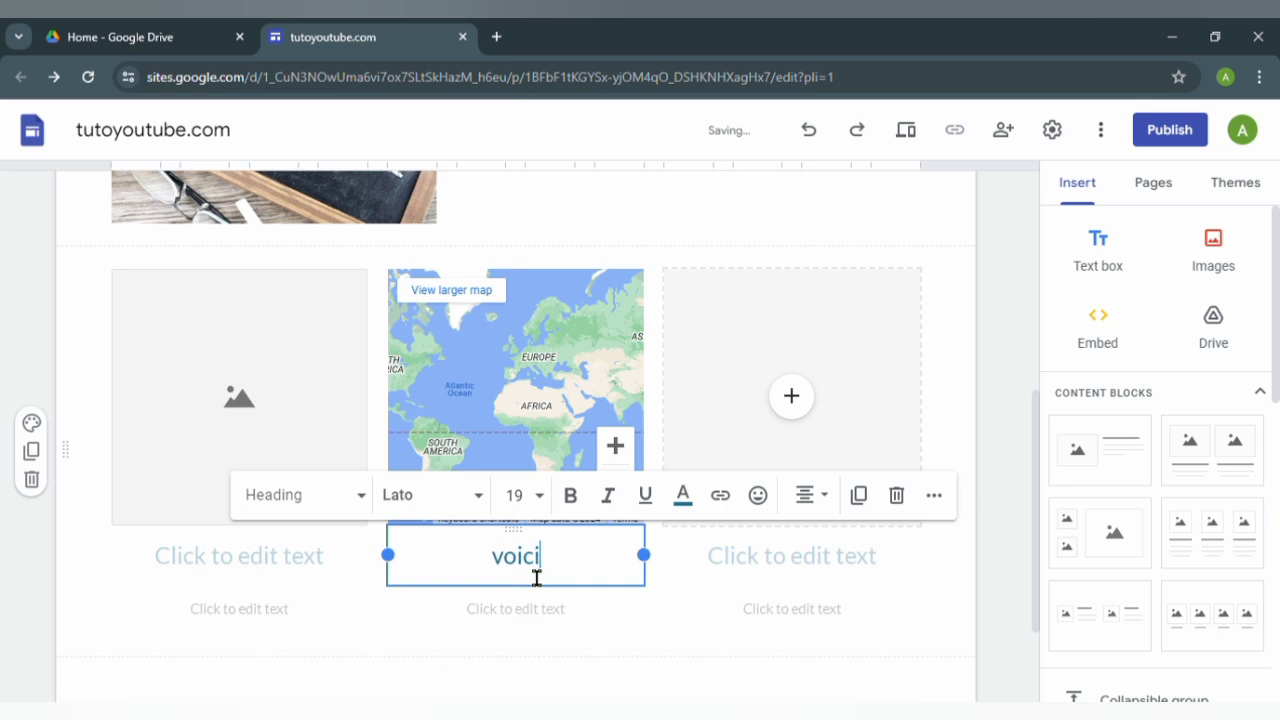
text(un map)
Fill the block's third placeholder with the SNL "Weekend Update" video from a YouTube search for "youtube.com".
click(800, 405)
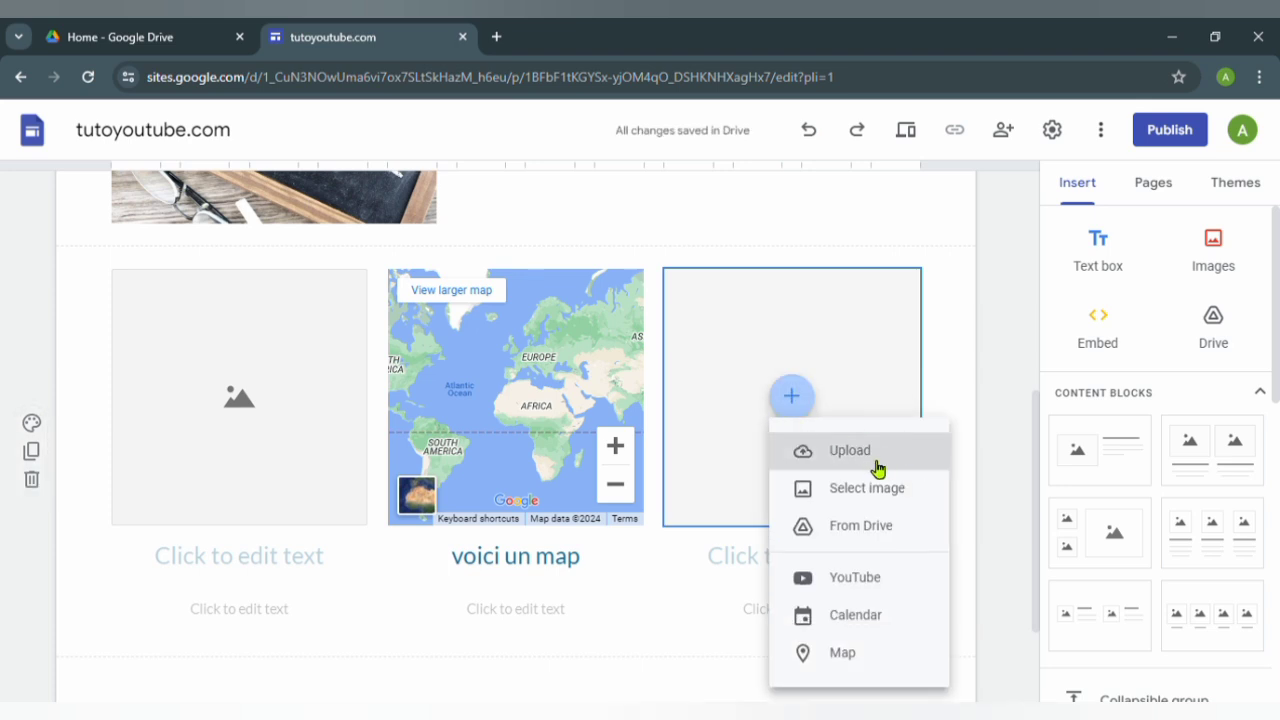
click(909, 579)
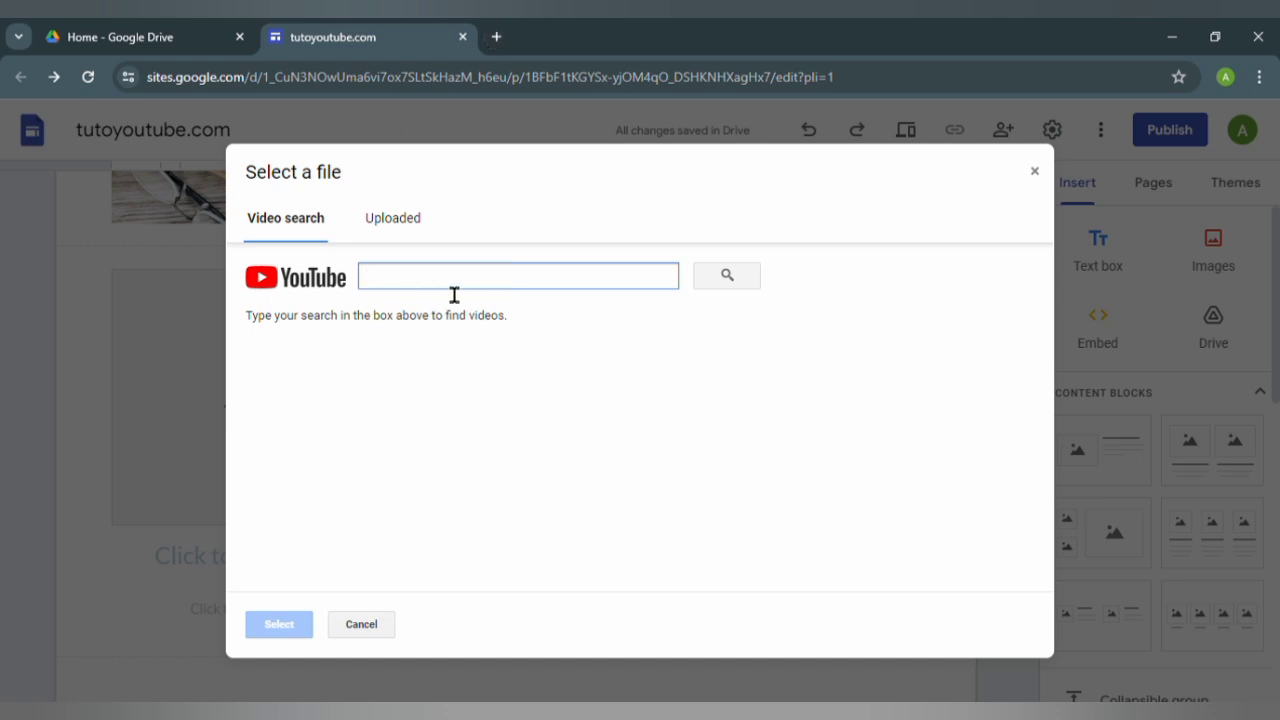
text(youtube)
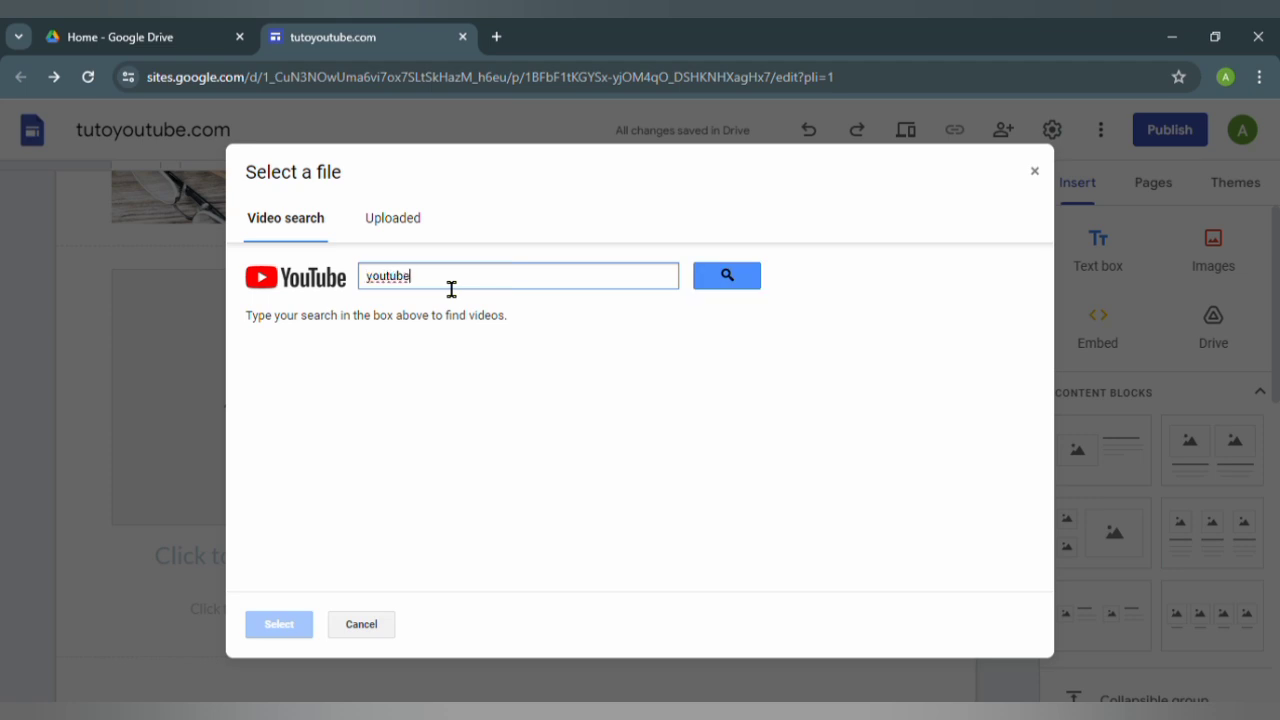
text(.com)
key(Return)
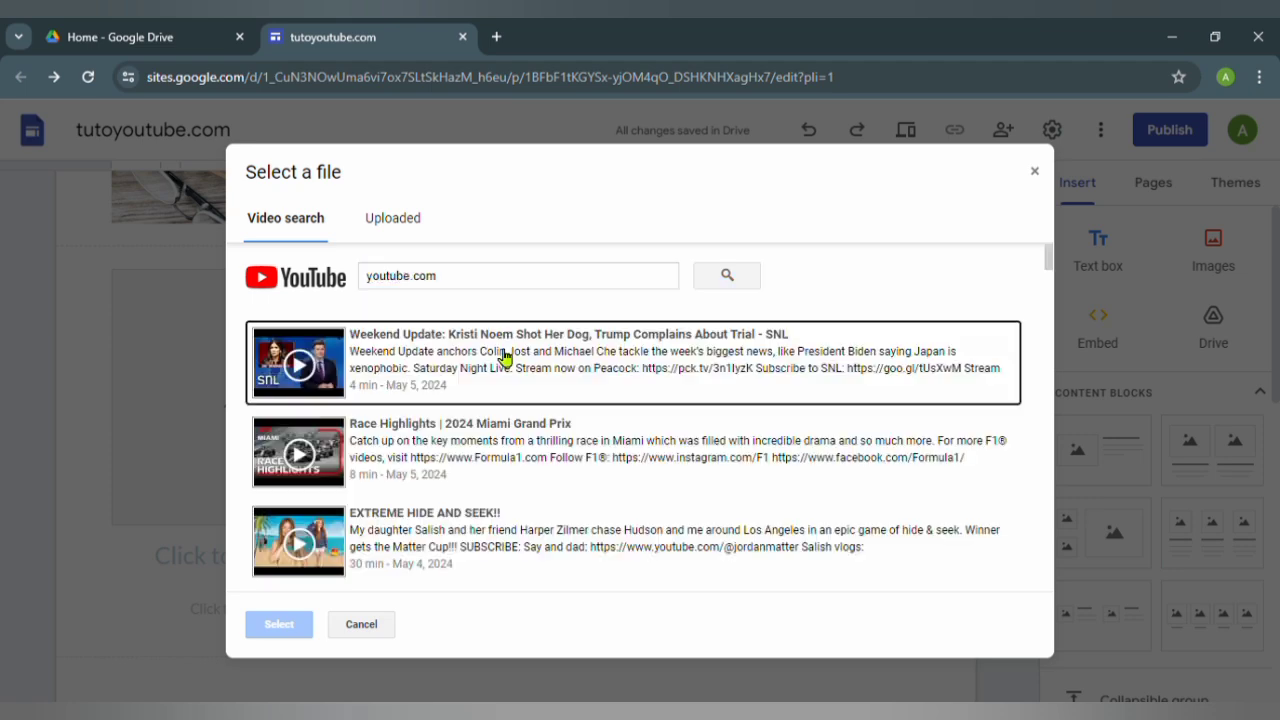
click(684, 379)
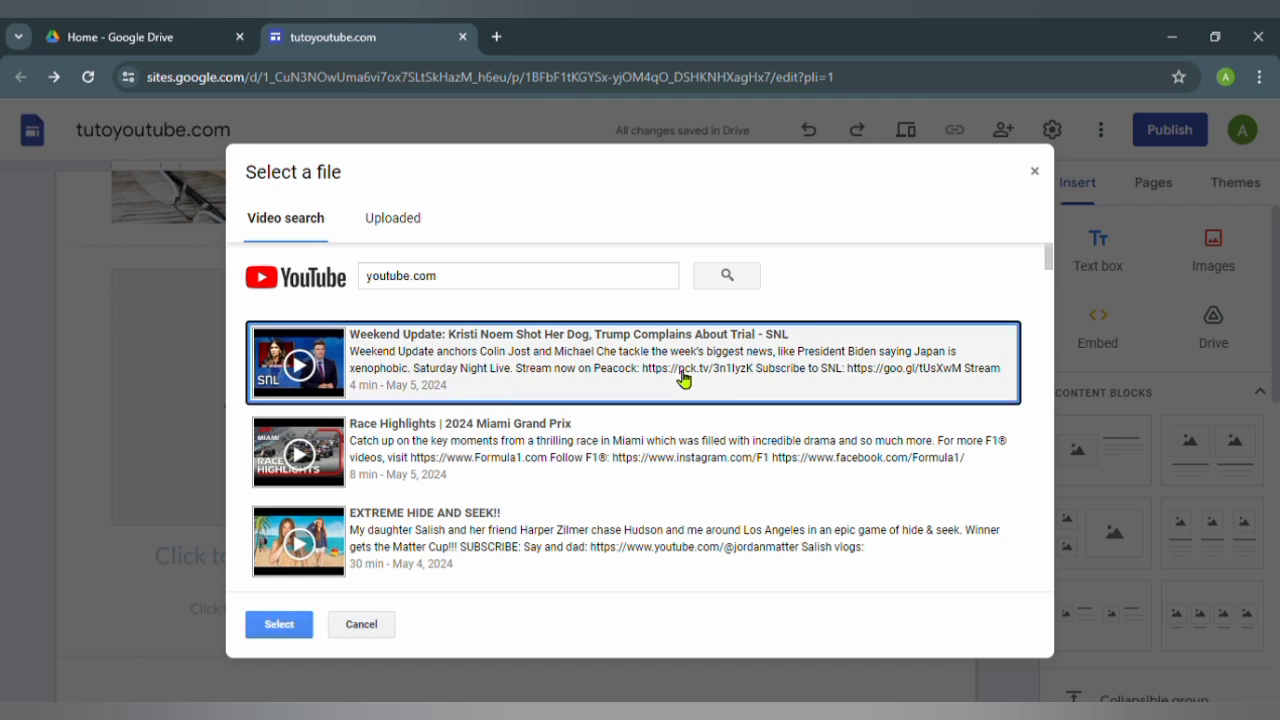
click(287, 630)
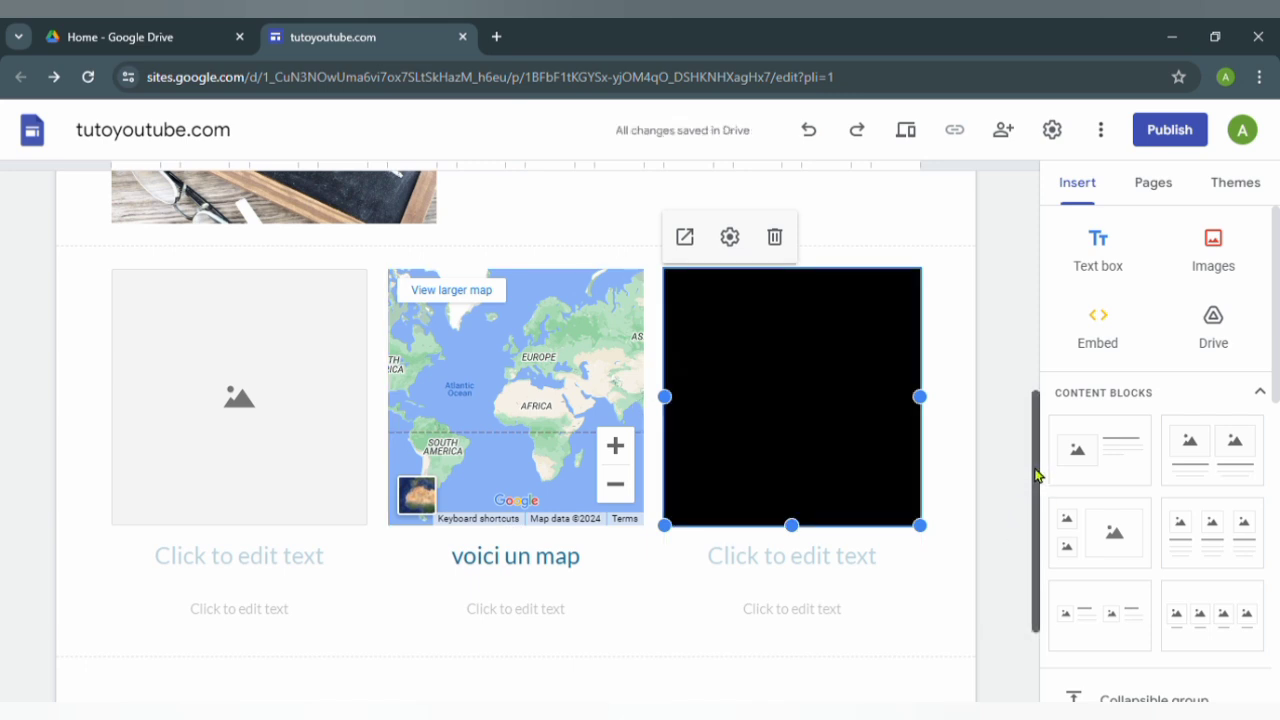
Enter "voici une video youtube" as the heading under the YouTube video.
scroll(829, 527, down, 2)
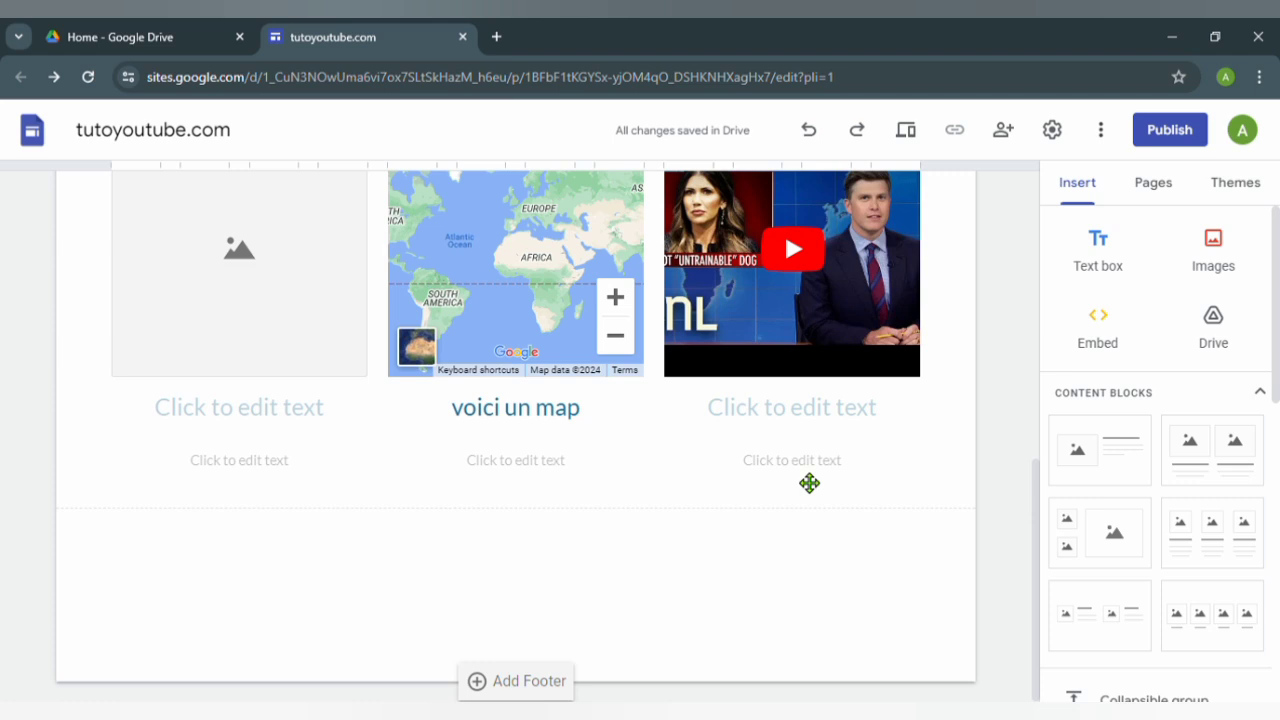
click(796, 425)
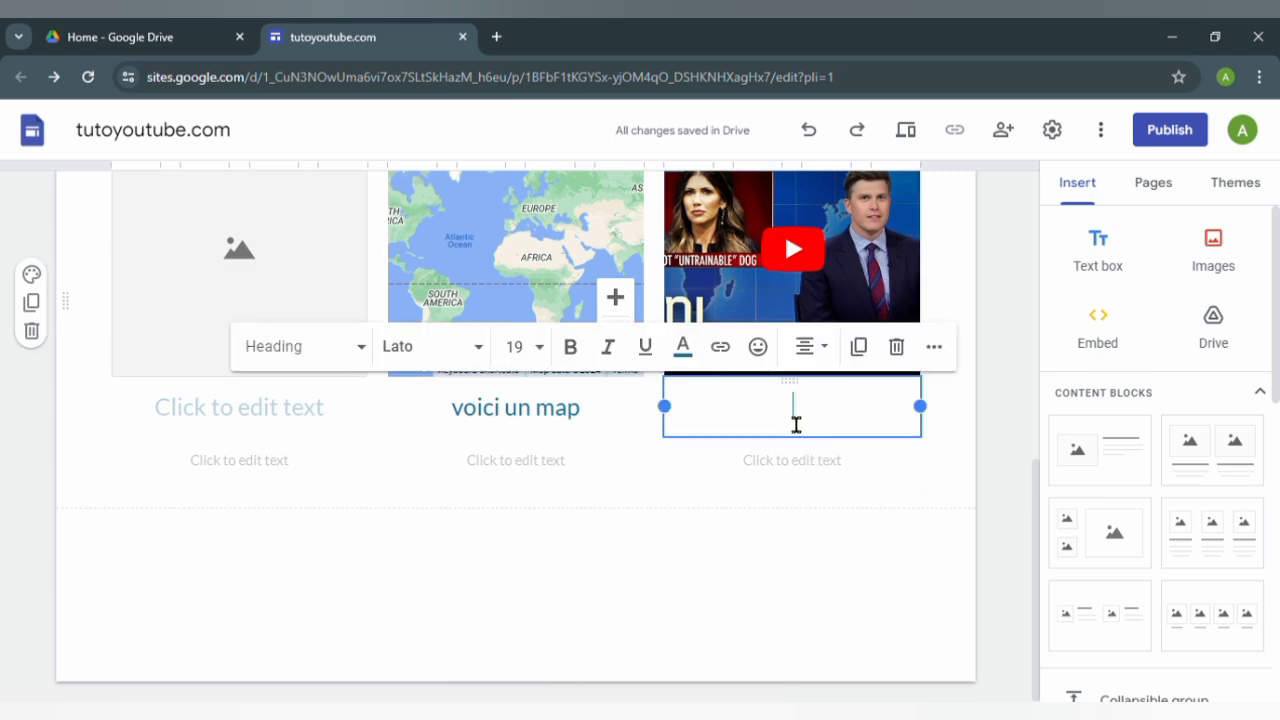
text(voi)
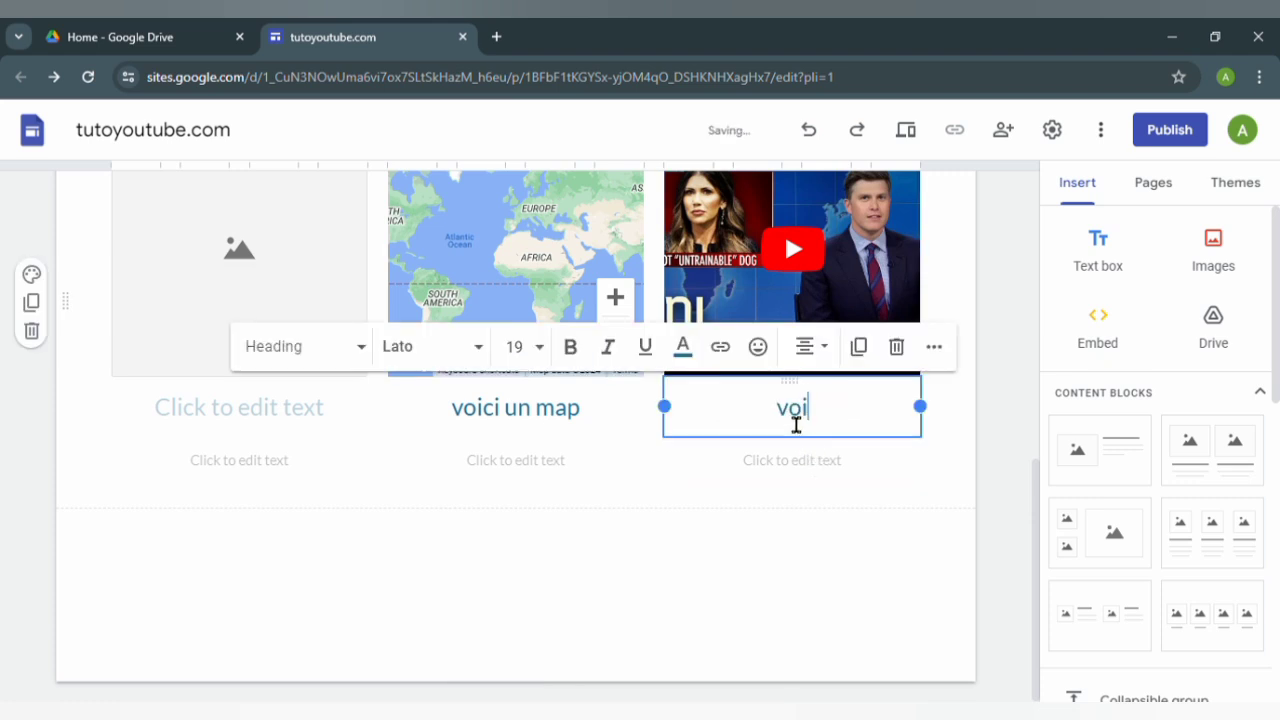
text(ci une video youtube)
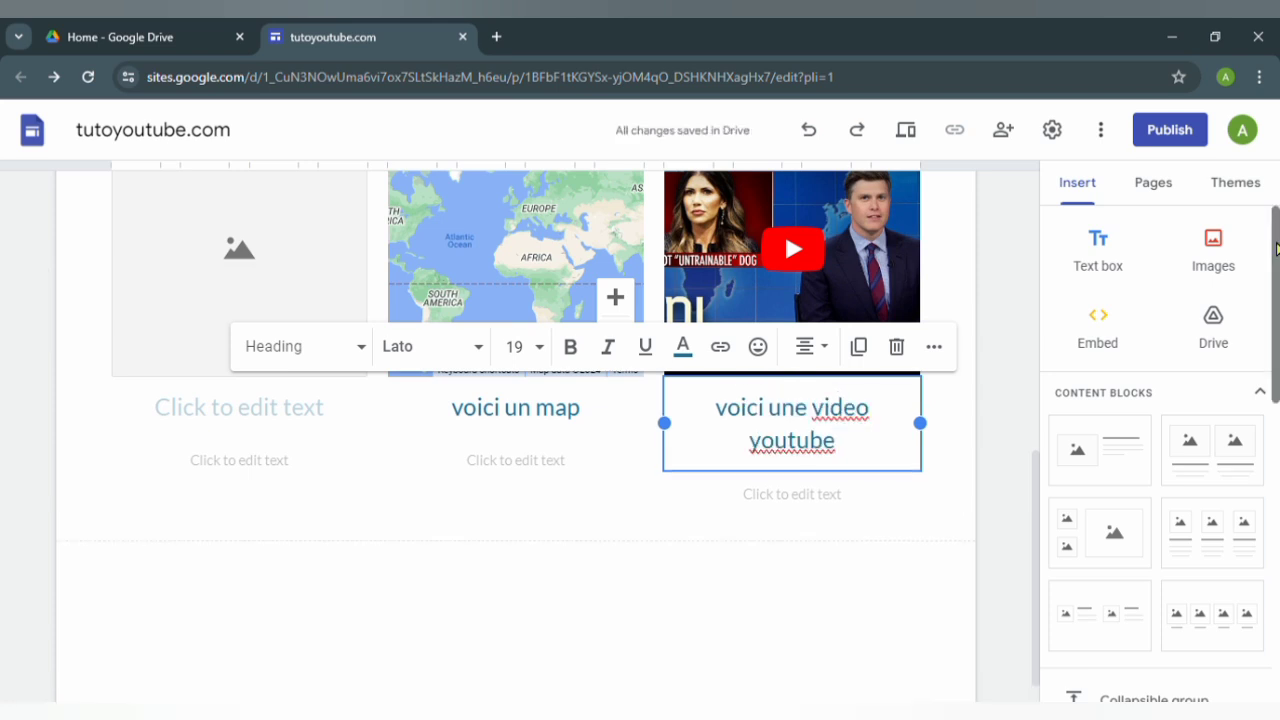
Insert a button named "call to action" with the link "map" below the three-column block.
scroll(1157, 450, down, 3)
scroll(1157, 450, up, 3)
click(1274, 312)
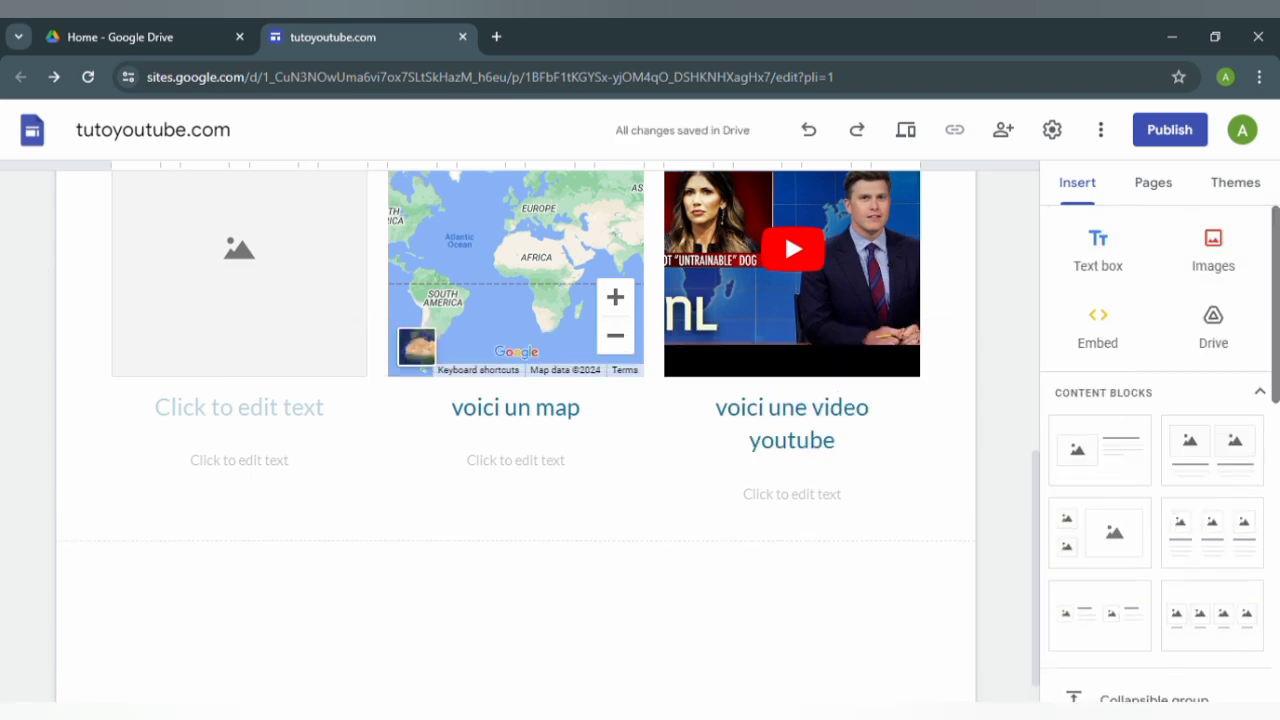
scroll(1157, 450, down, 5)
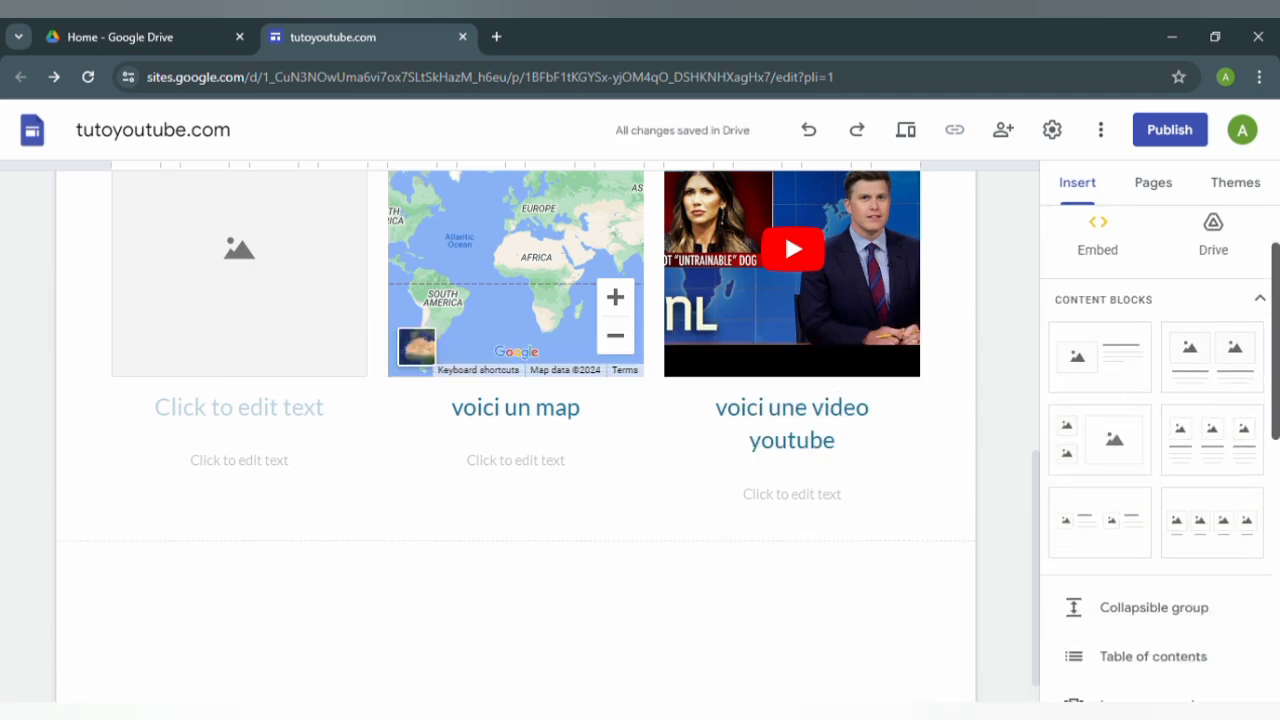
scroll(1157, 450, down, 1)
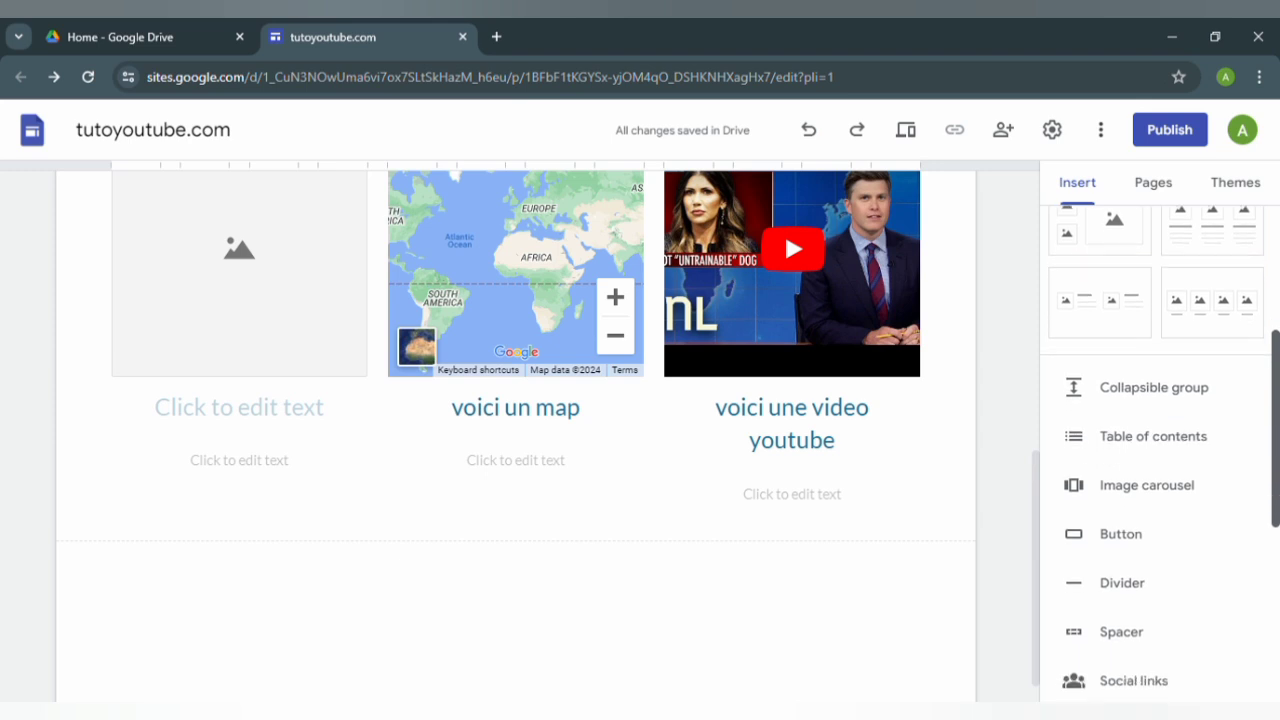
click(1141, 538)
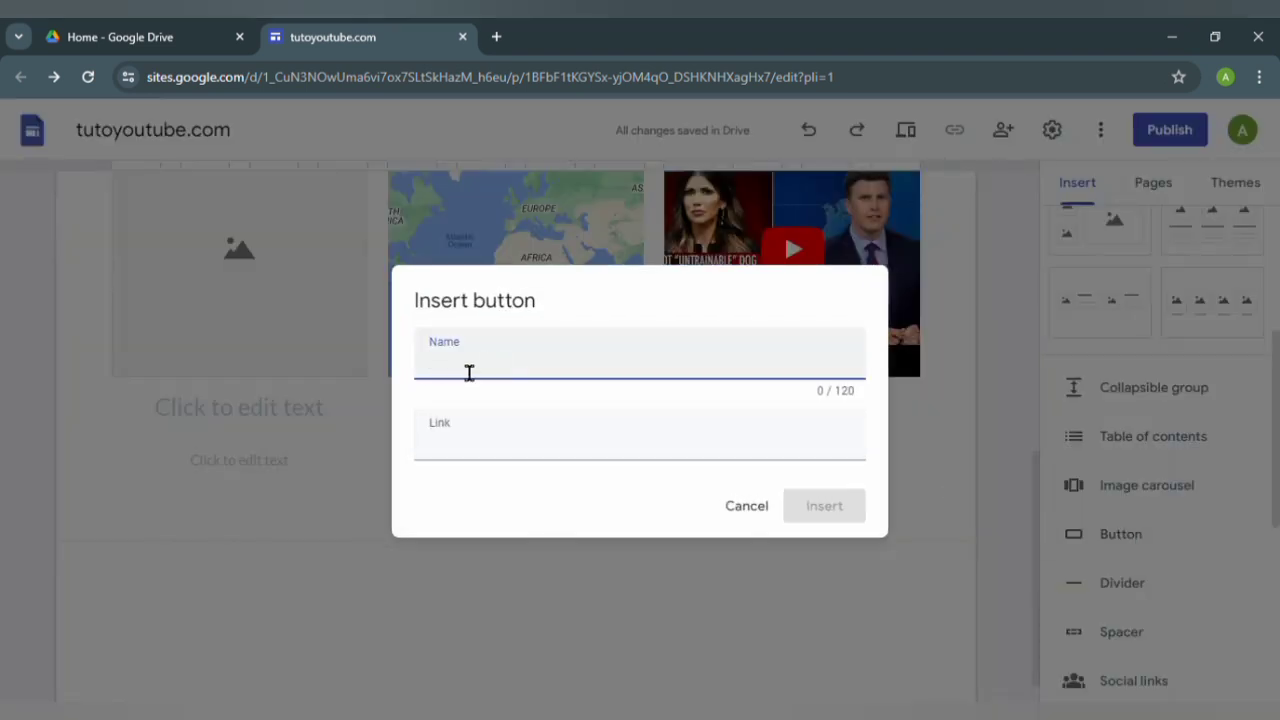
text(call to action)
click(481, 451)
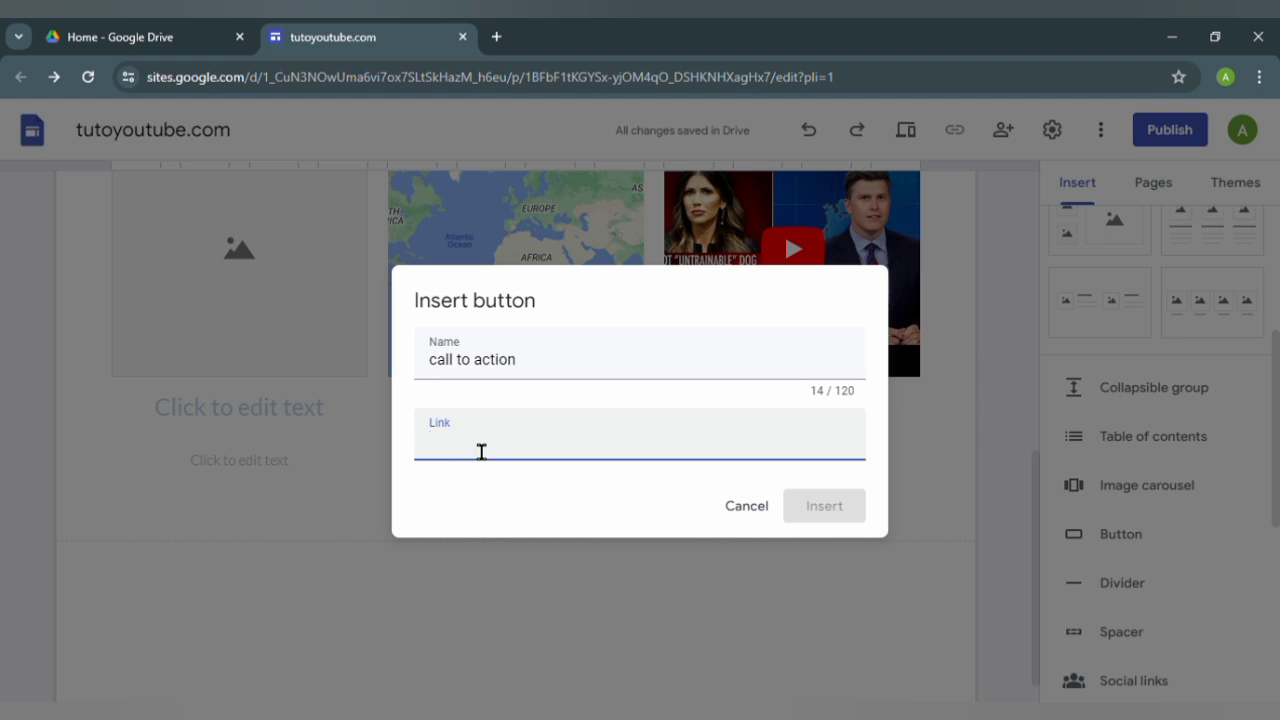
text(map)
key(Return)
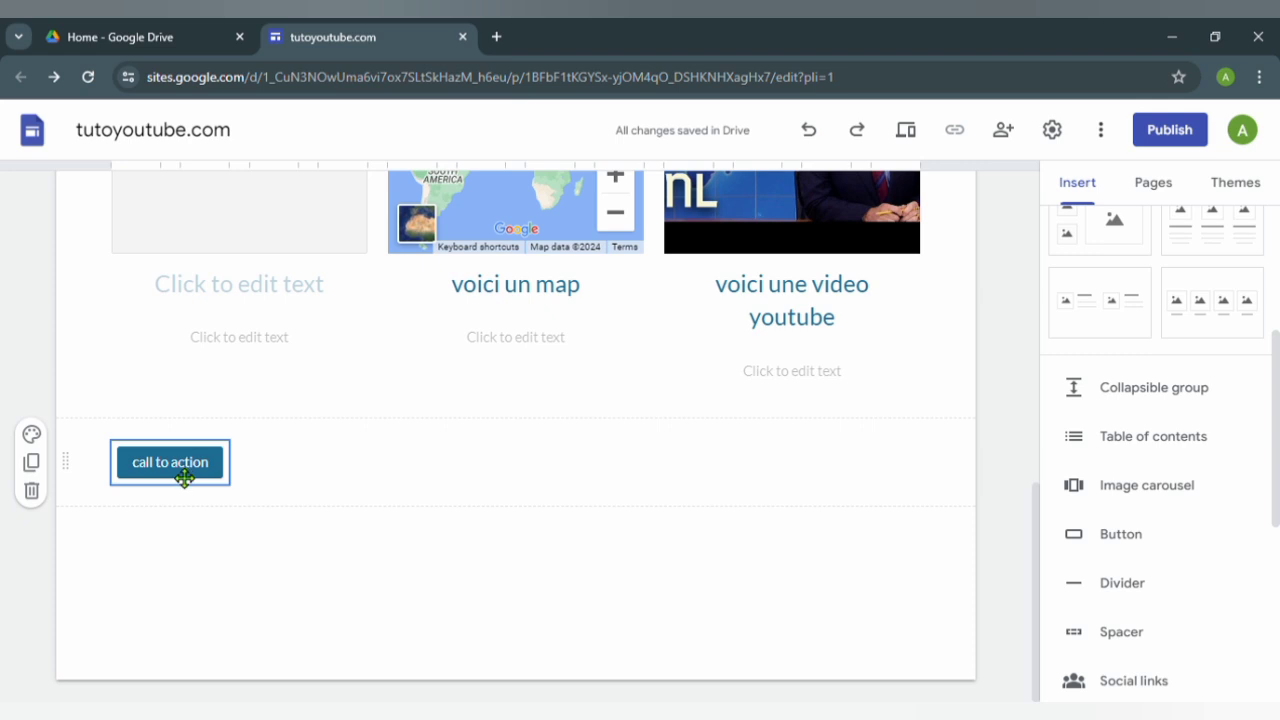
click(257, 546)
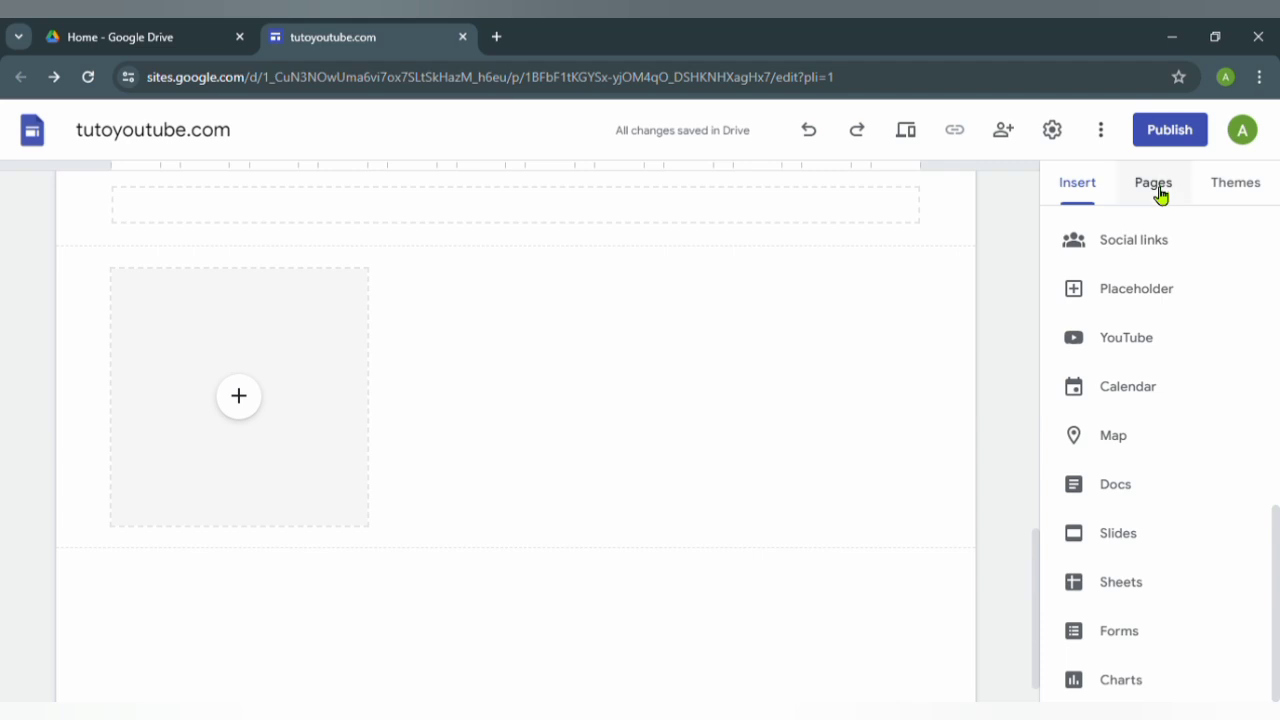
Add a new page named "contact" to the site.
click(1158, 190)
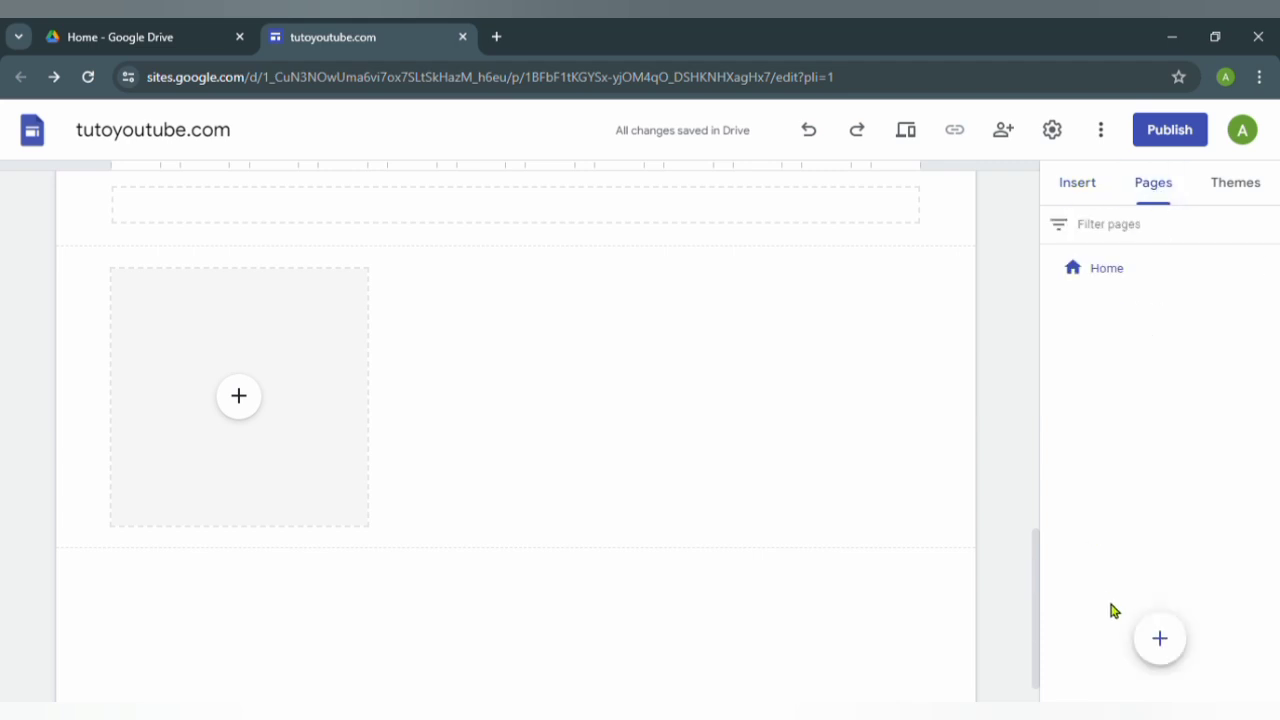
mouse_move(1163, 651)
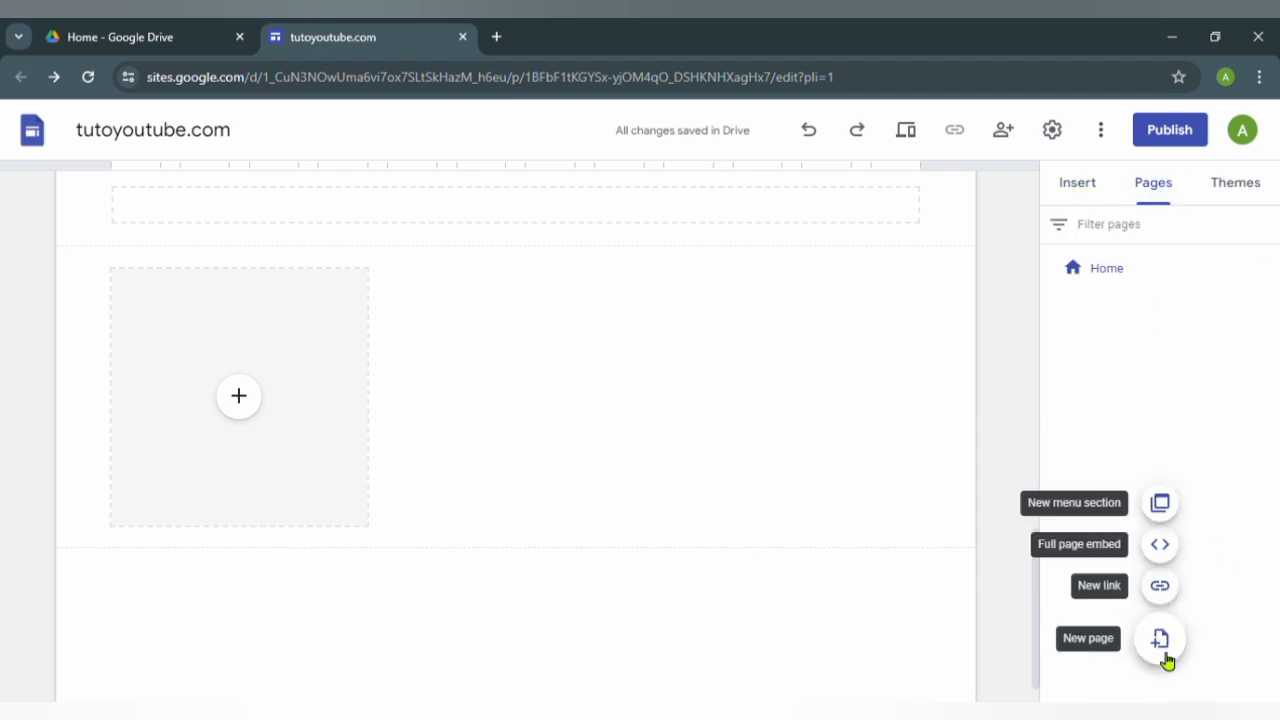
click(1160, 642)
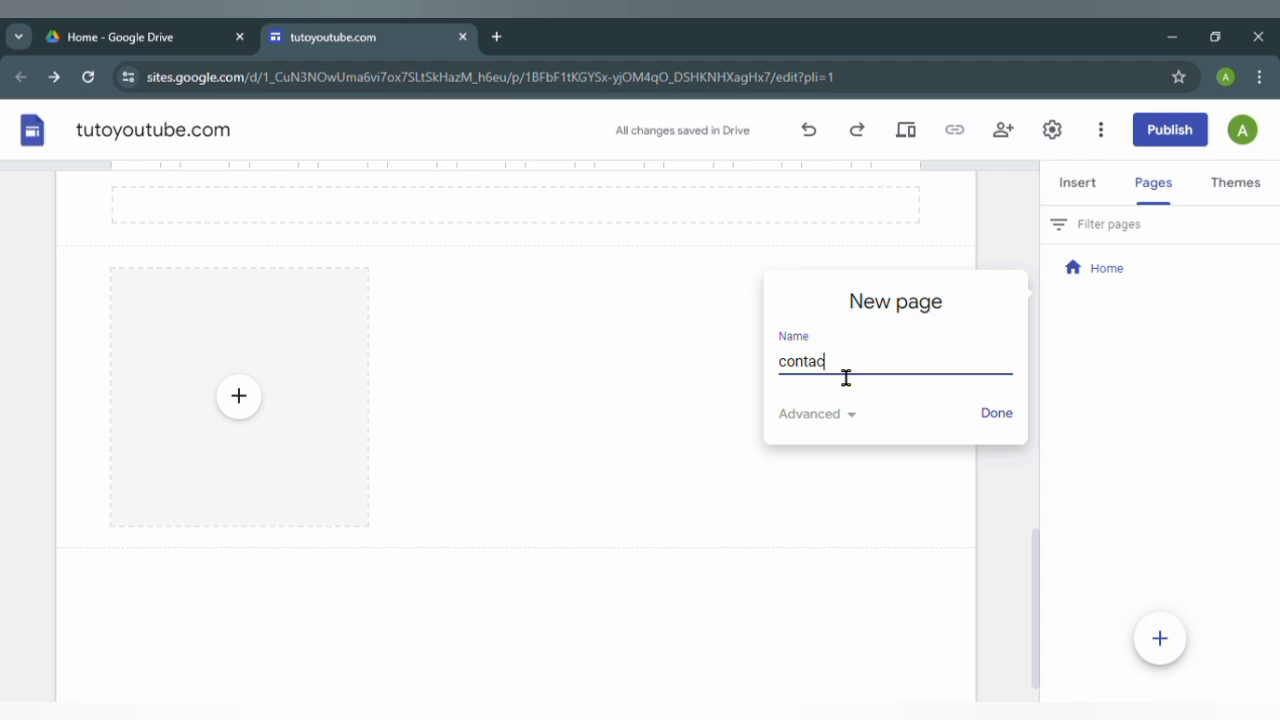
click(996, 418)
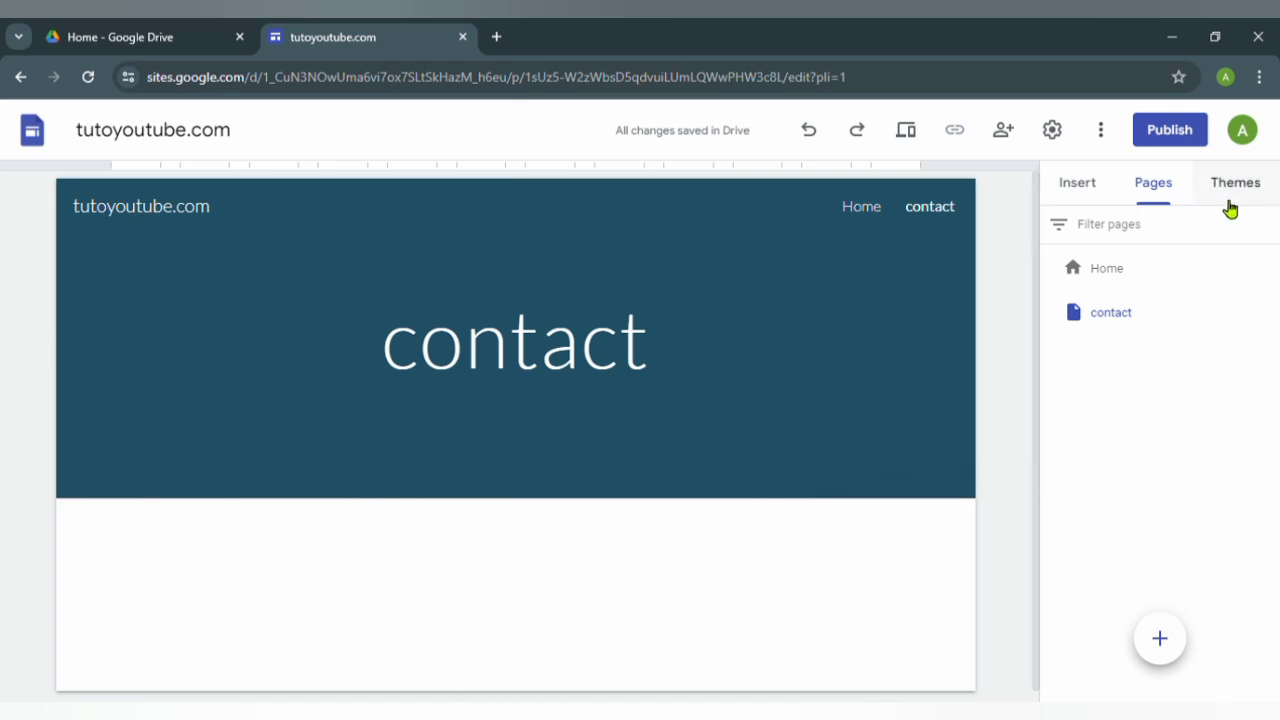
Start a social links block on the contact page and give its first link the round blue logo from a Google Images search for "facebook".
click(1085, 192)
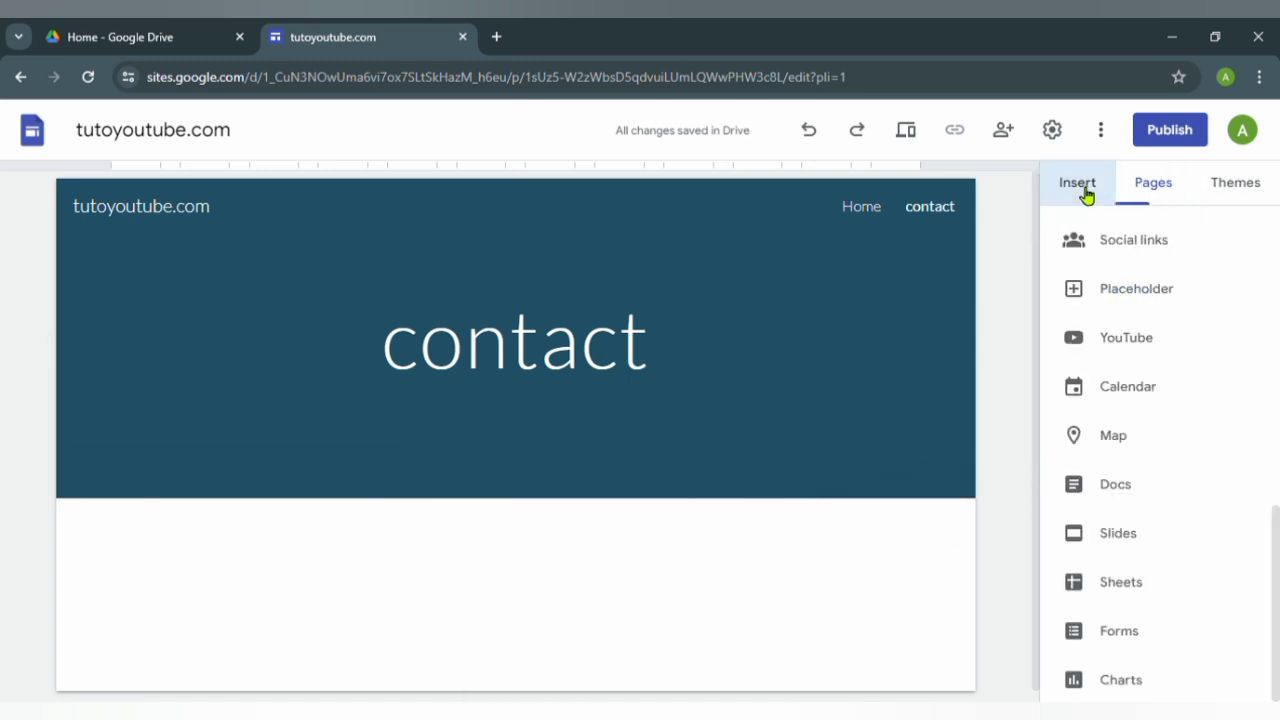
click(1151, 249)
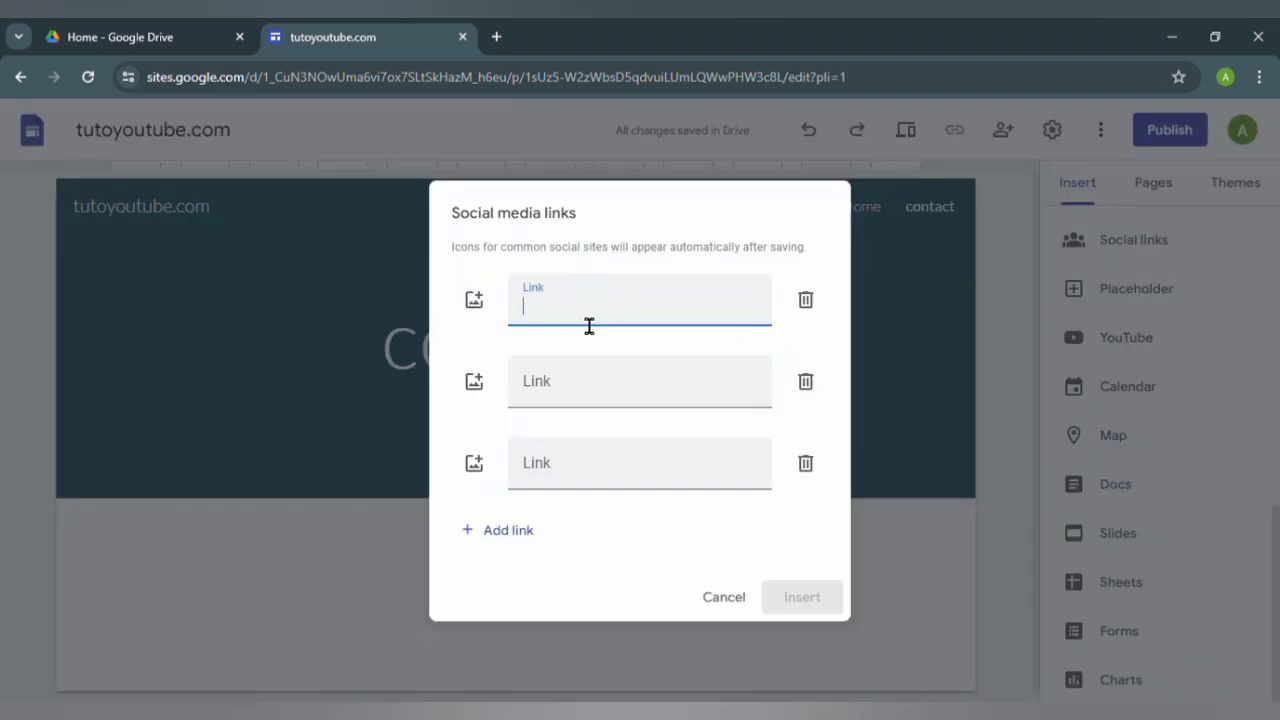
click(477, 312)
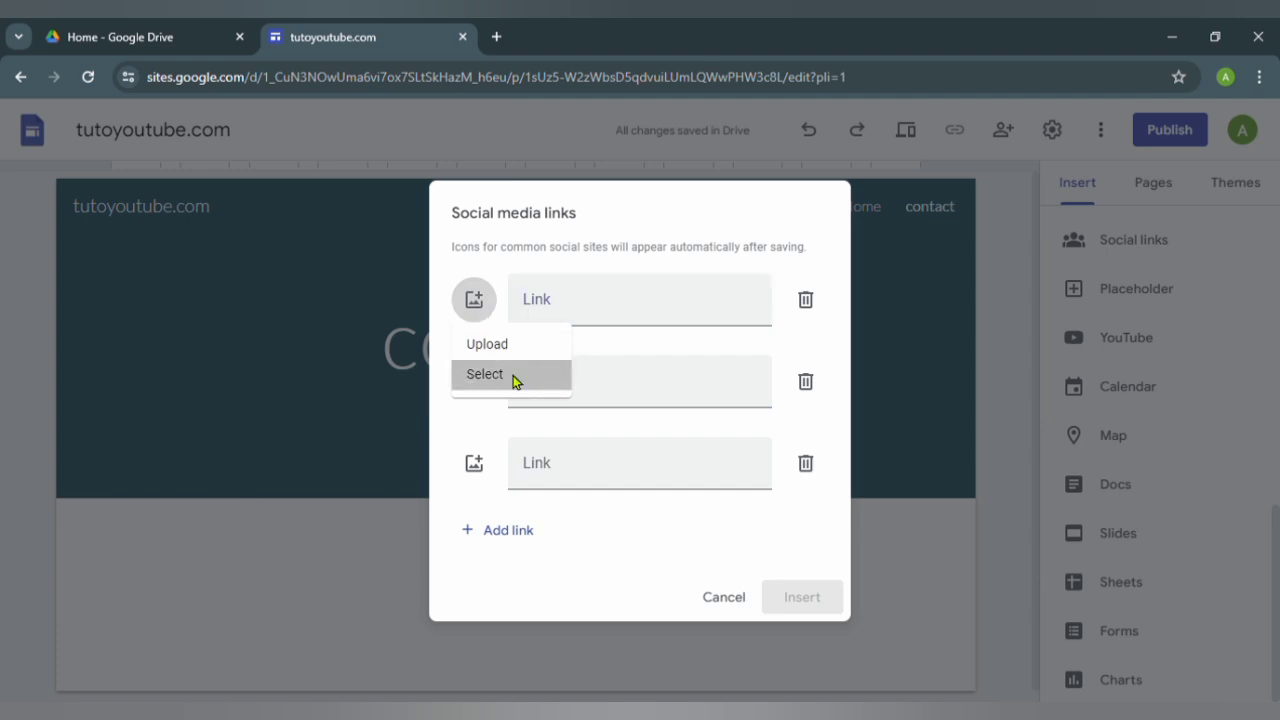
click(516, 377)
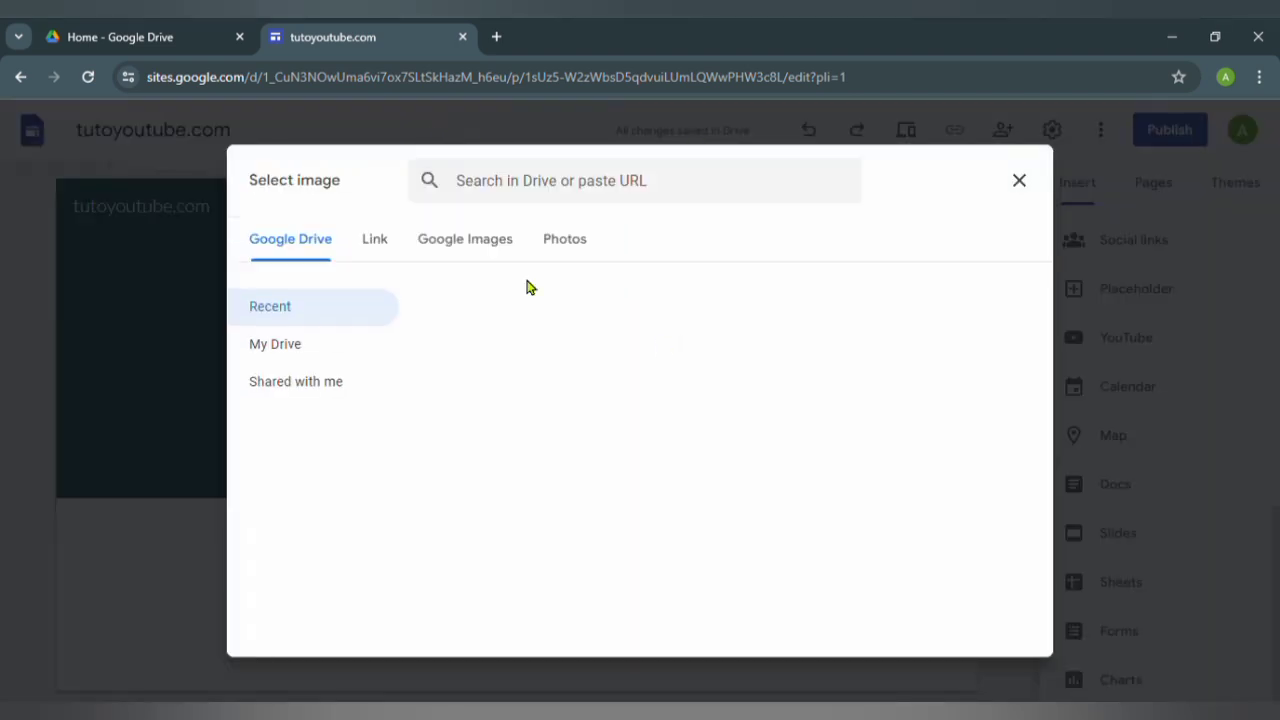
click(475, 250)
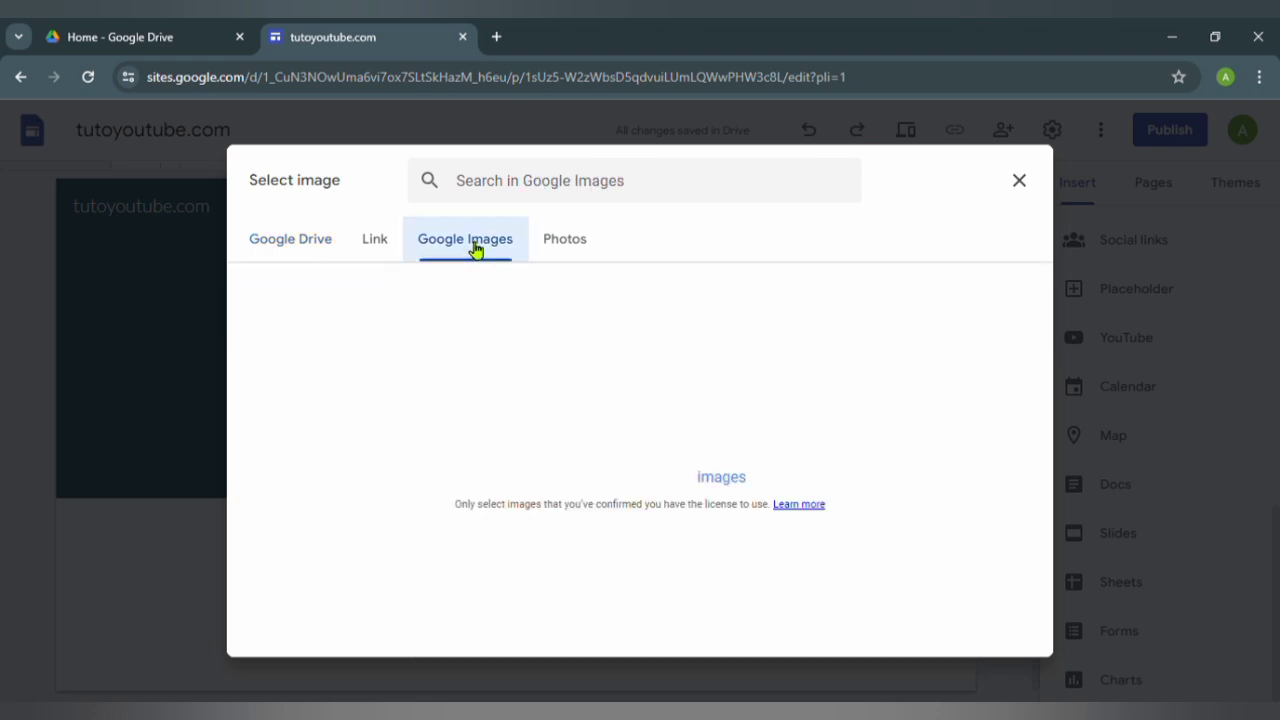
click(537, 190)
text(facebook)
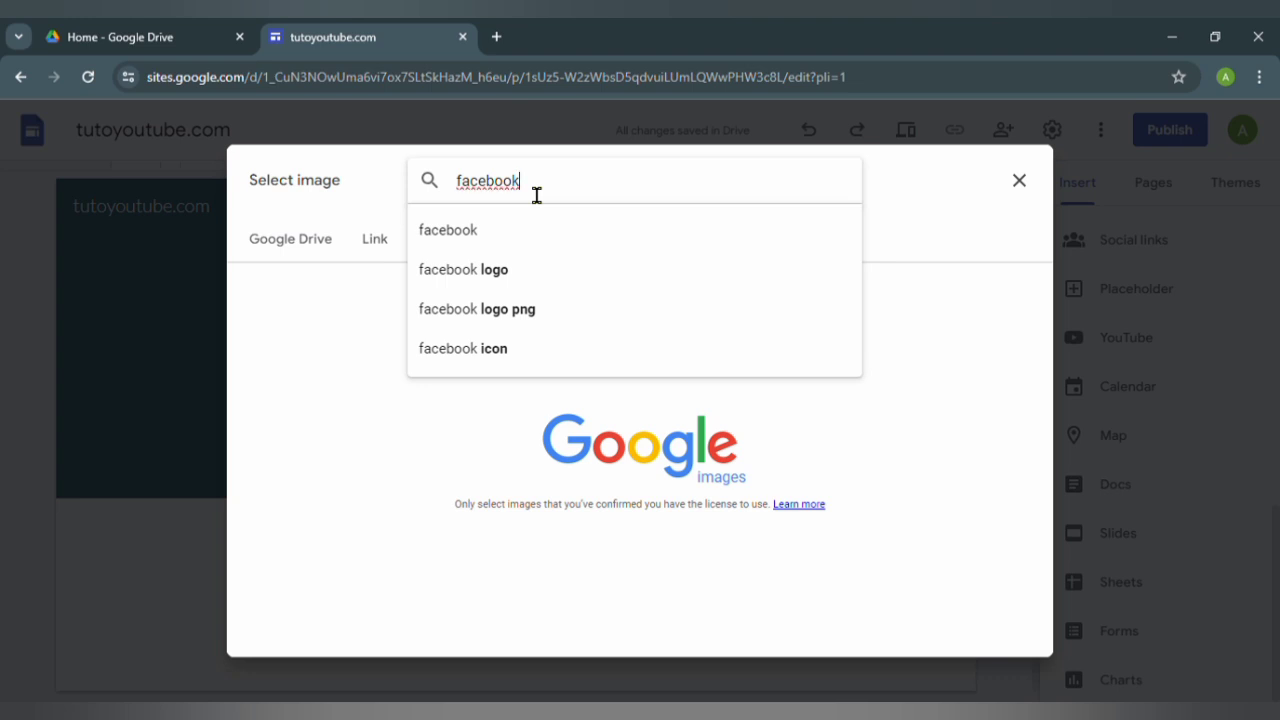
key(Return)
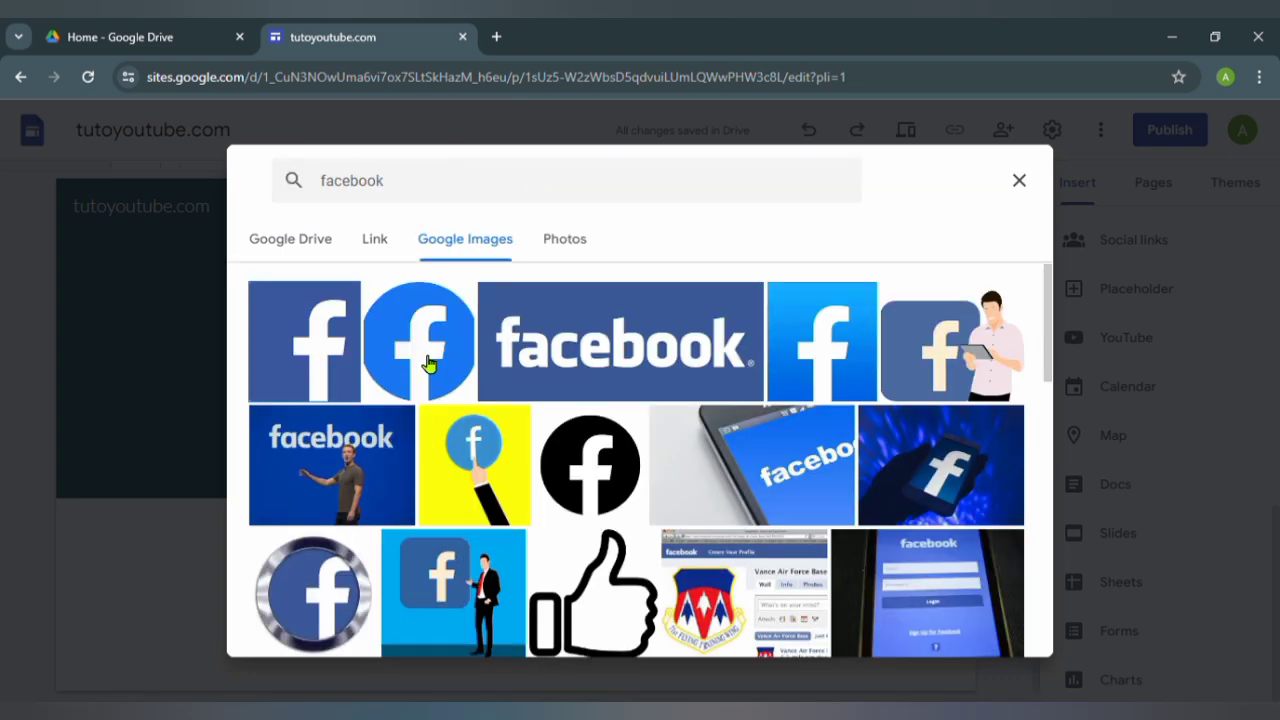
click(428, 363)
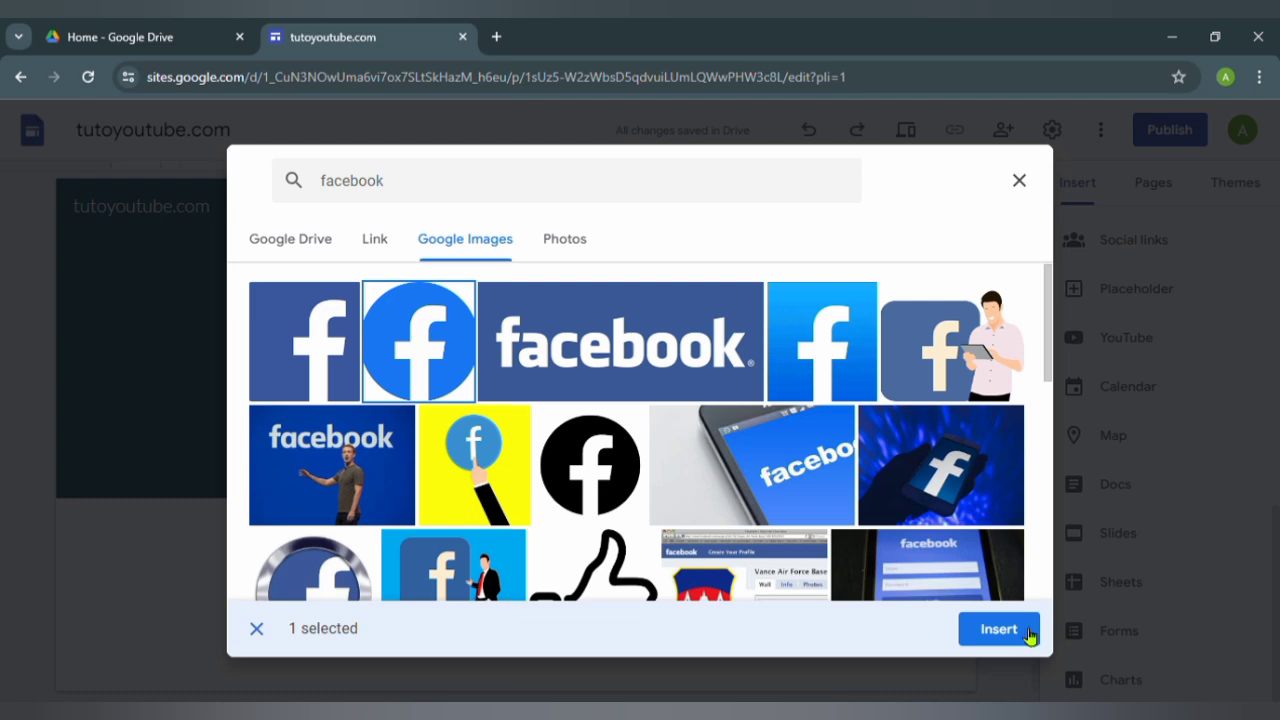
click(1014, 630)
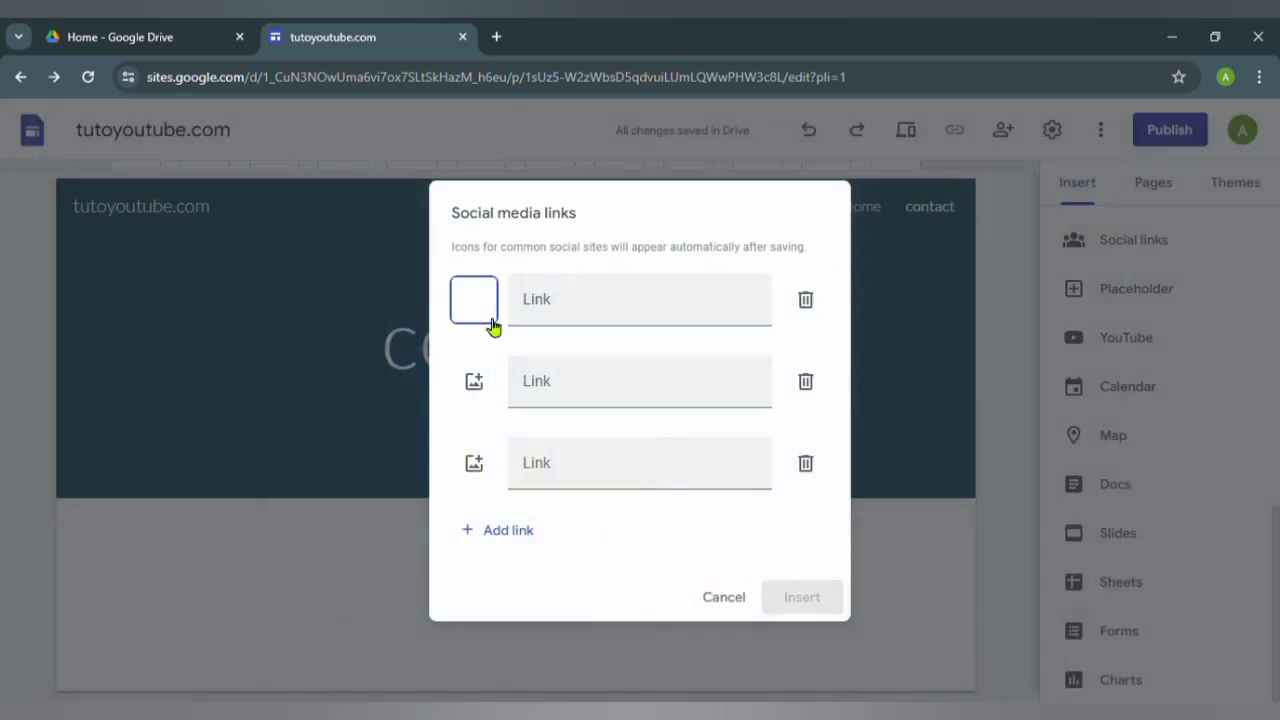
Give the second link an Instagram logo and the third an X logo, with "mytwitter.com" as the X link.
click(480, 390)
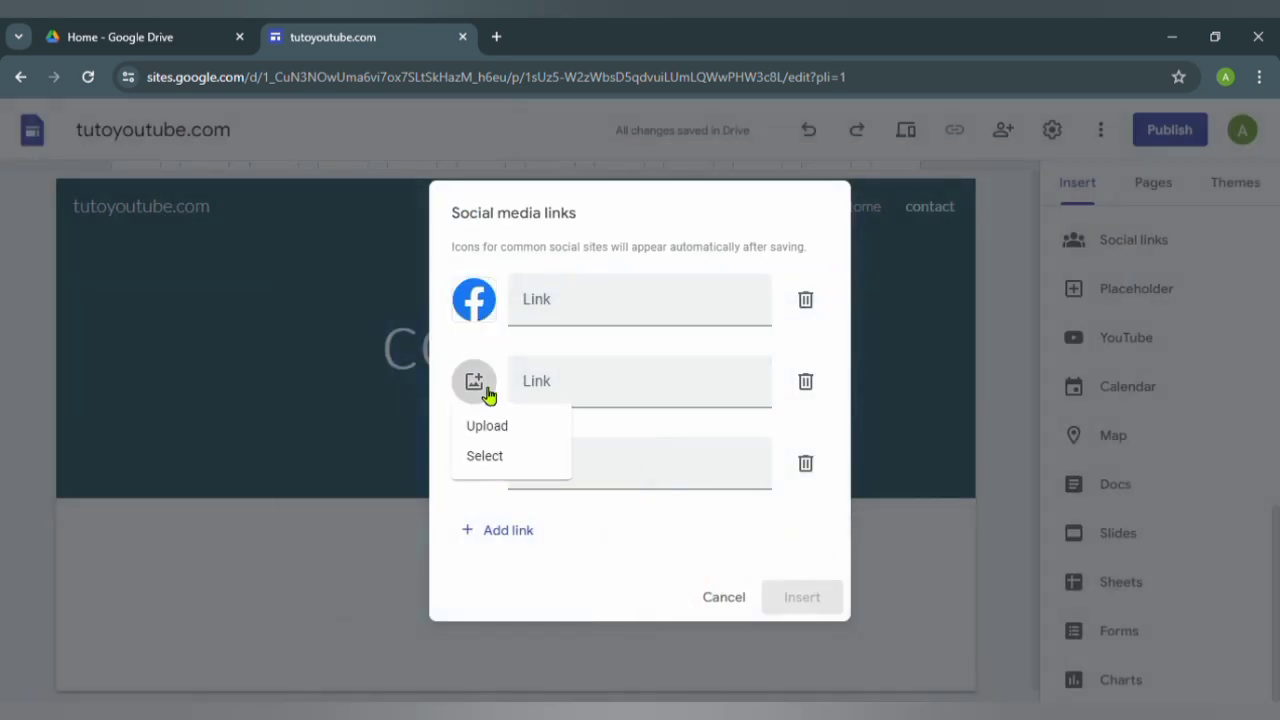
click(514, 464)
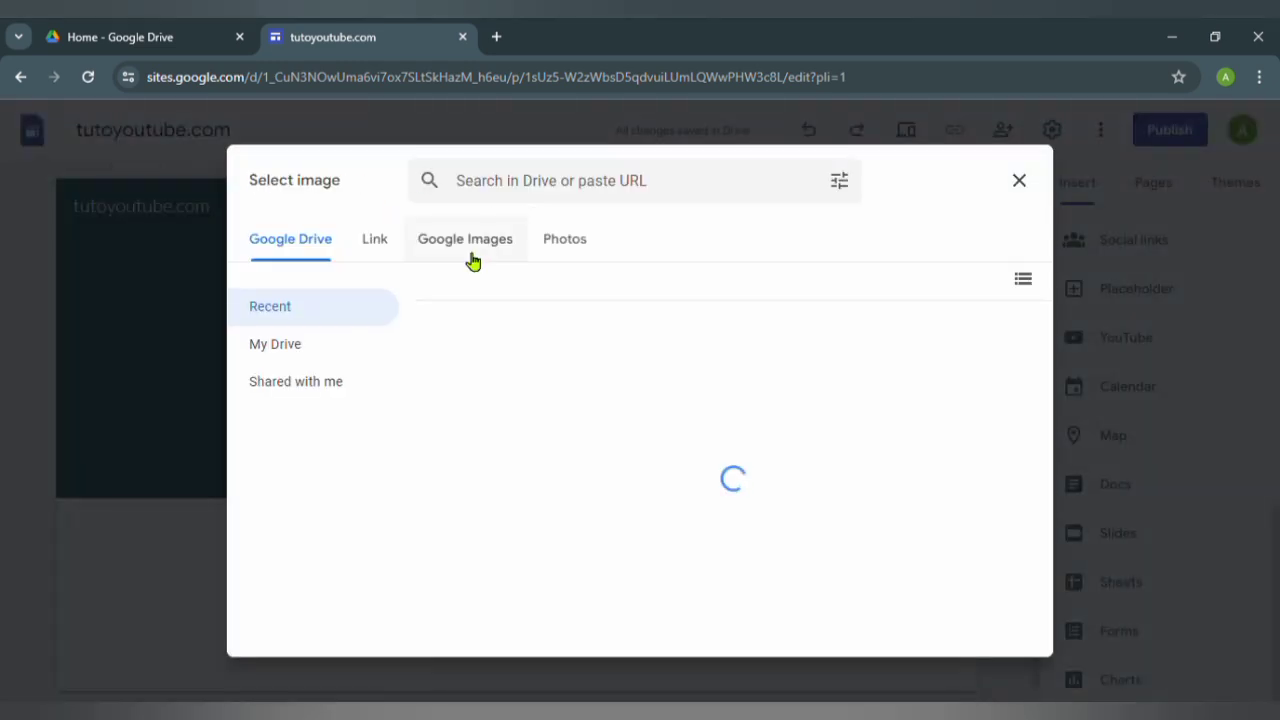
click(467, 251)
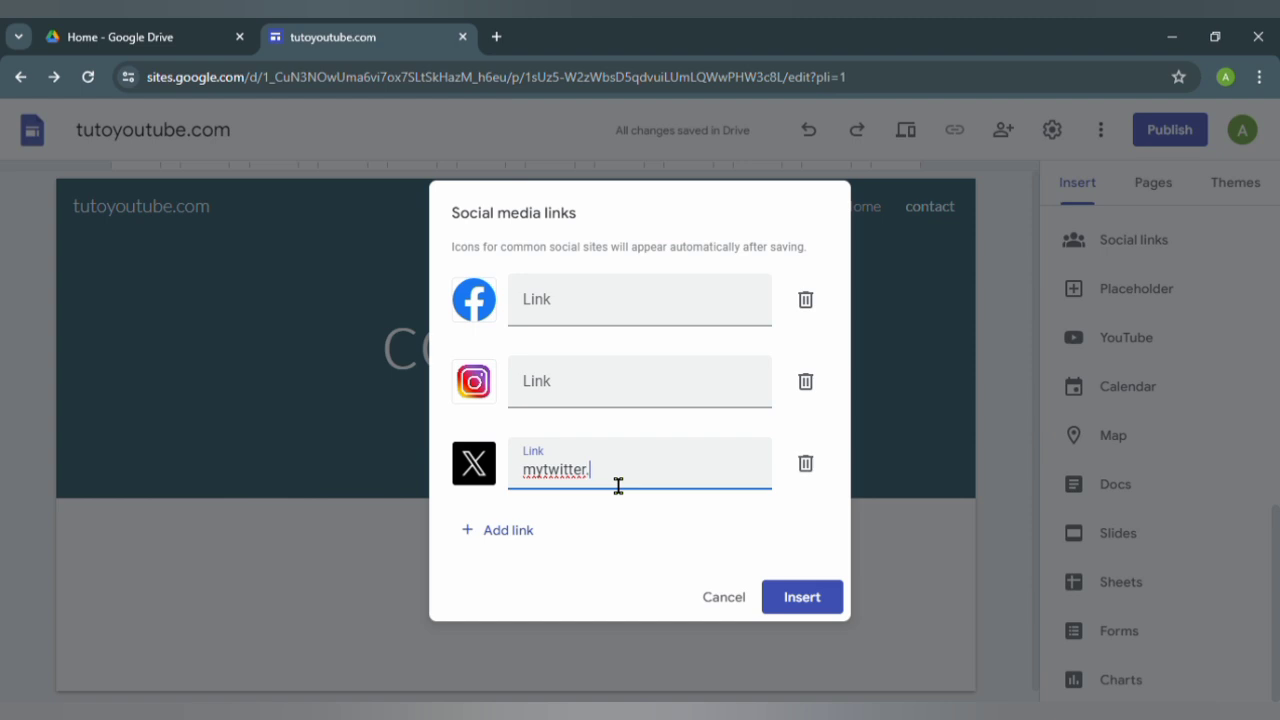
text(m)
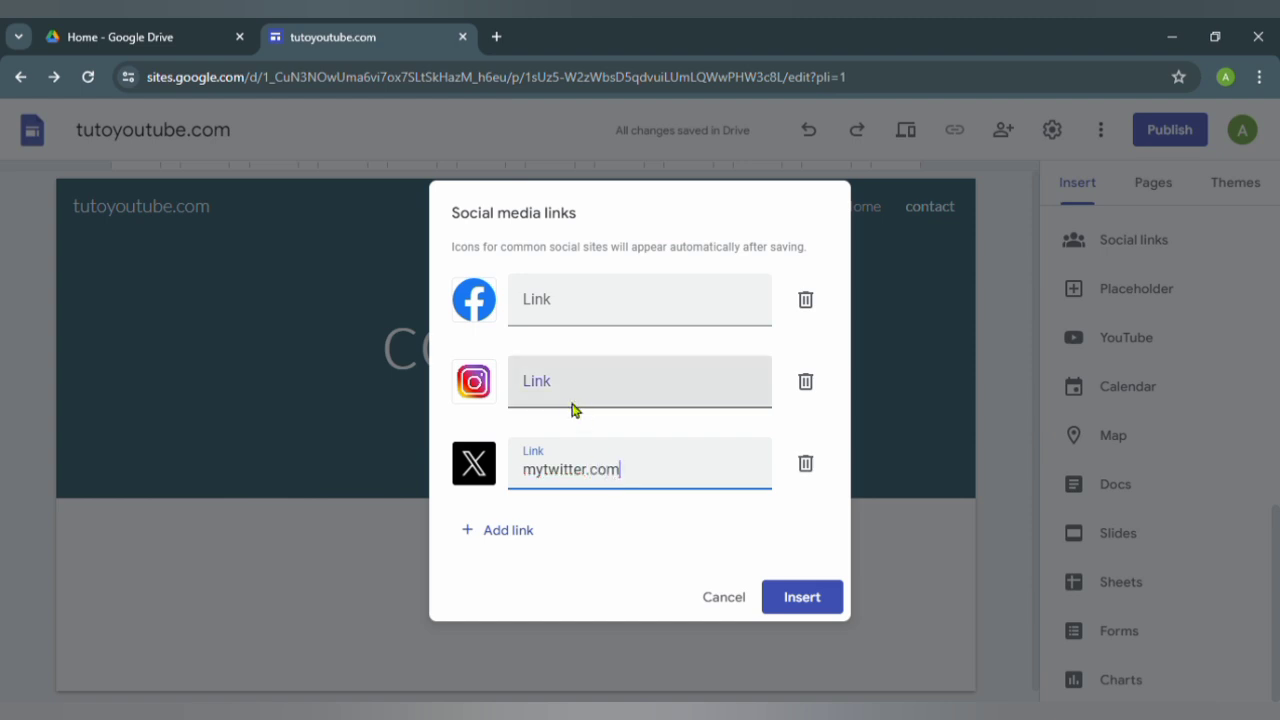
Enter "myinstagram.com" as the Instagram link, fill in the Facebook link, and insert the social links on the page.
click(606, 397)
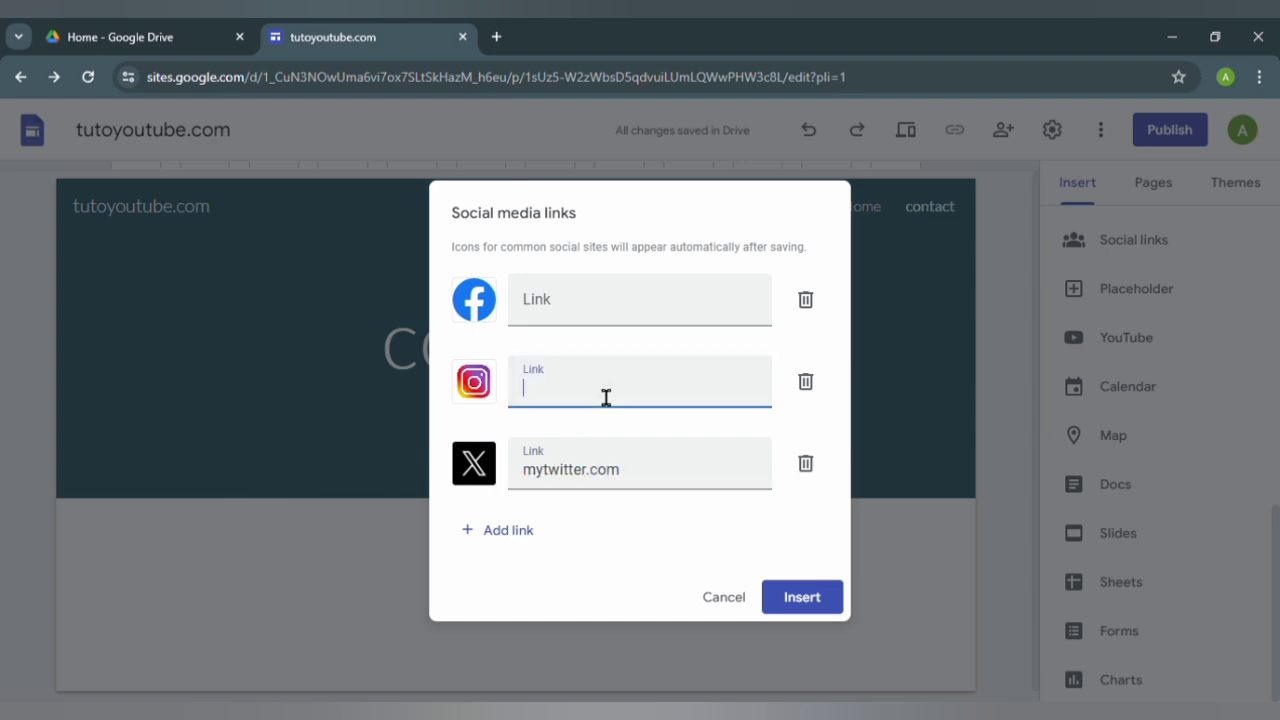
text(myin)
key(BackSpace)
text(stagram.com)
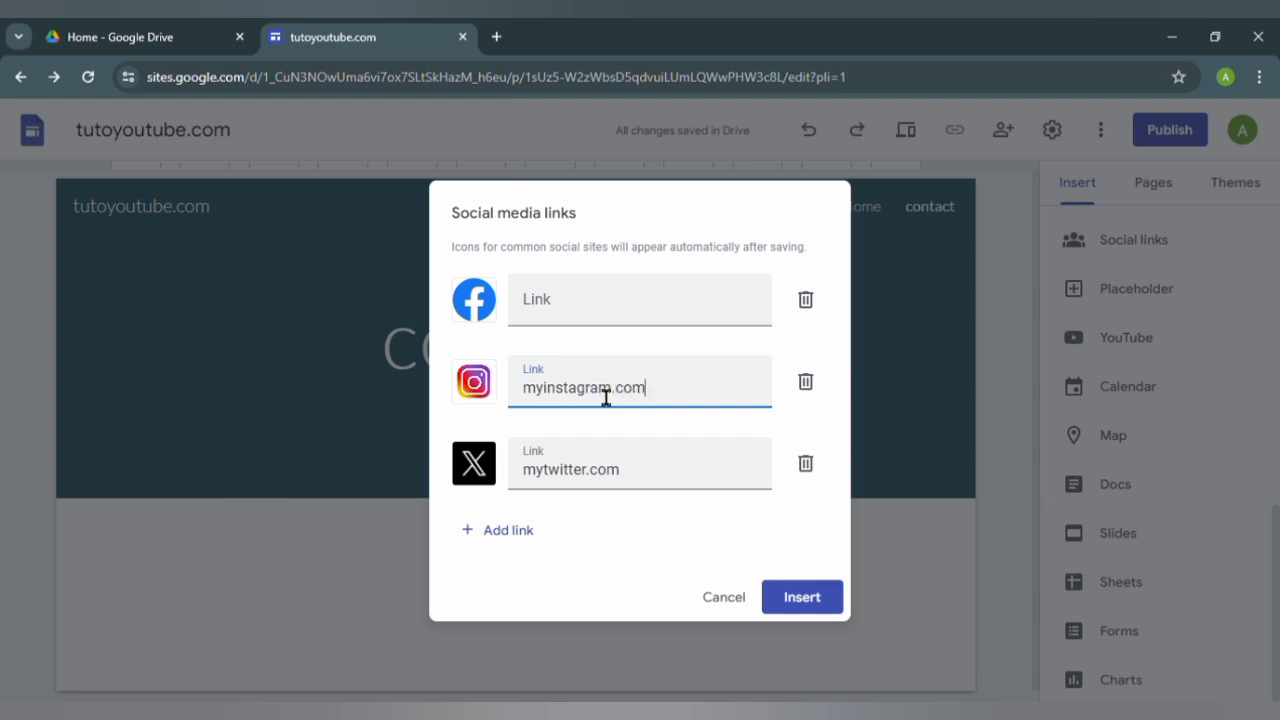
click(572, 326)
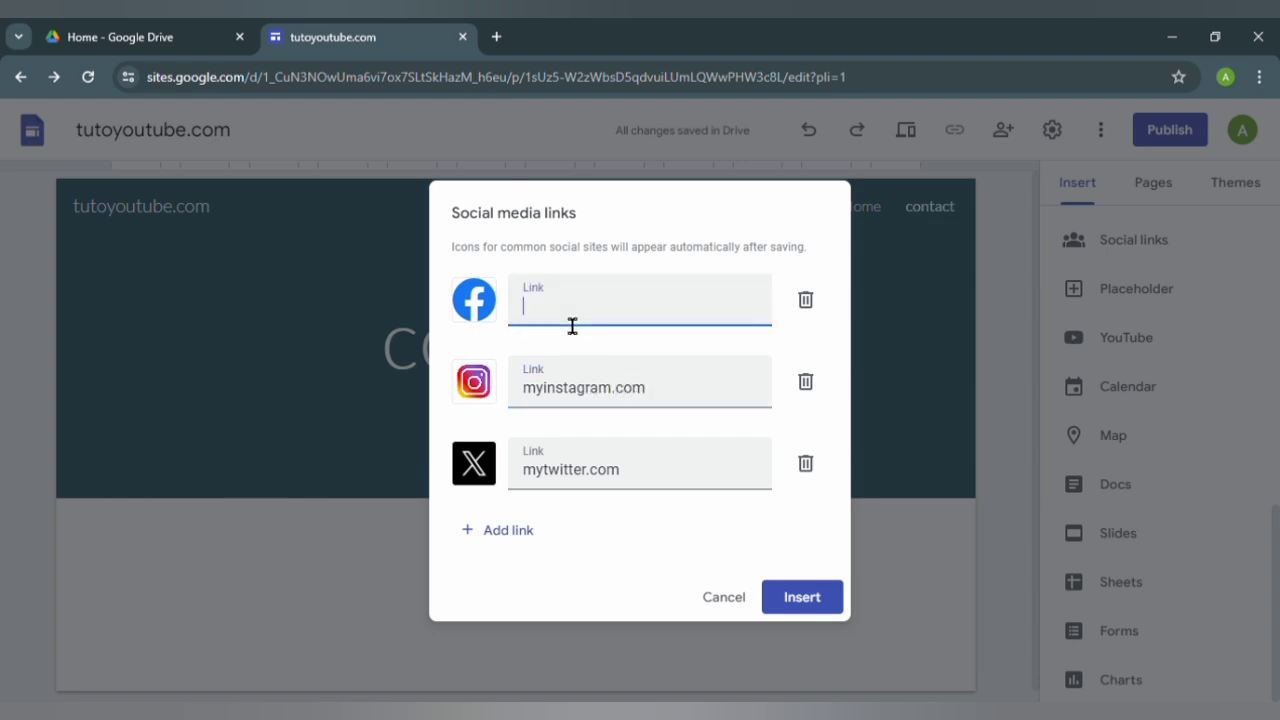
click(826, 606)
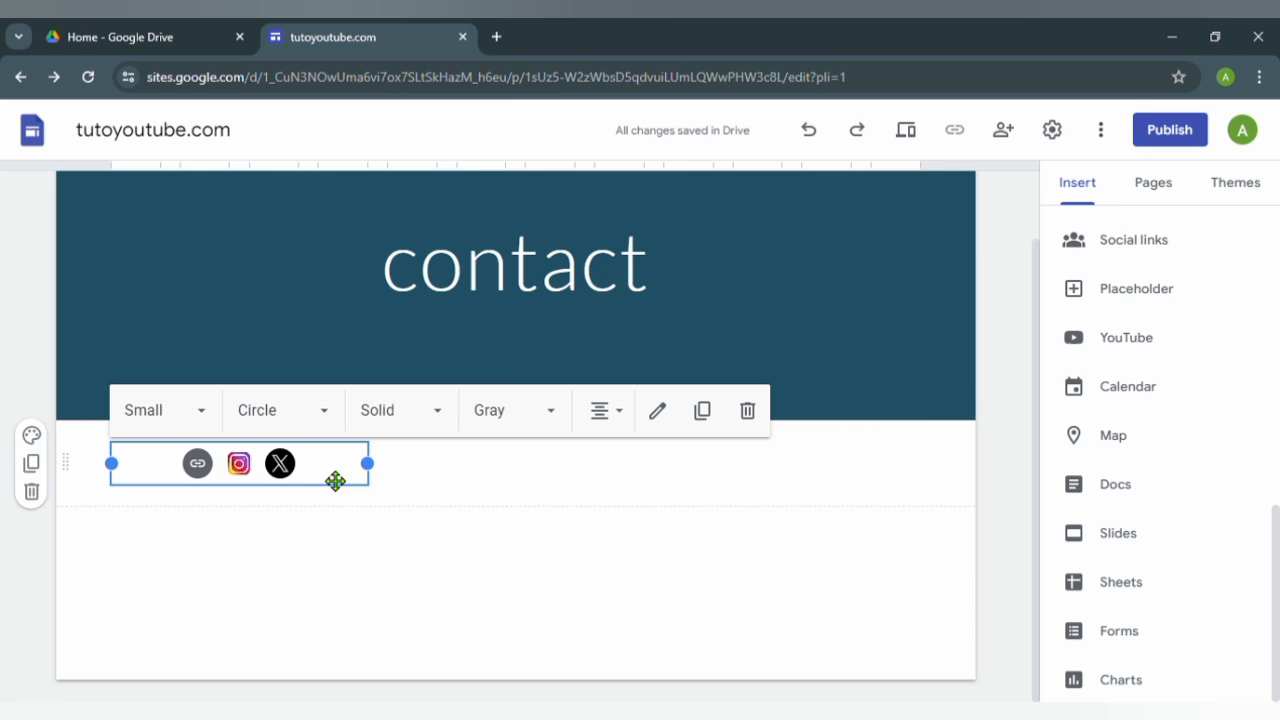
Move the social links block to the horizontal centre of its section below the contact header.
drag(335, 481, 425, 587)
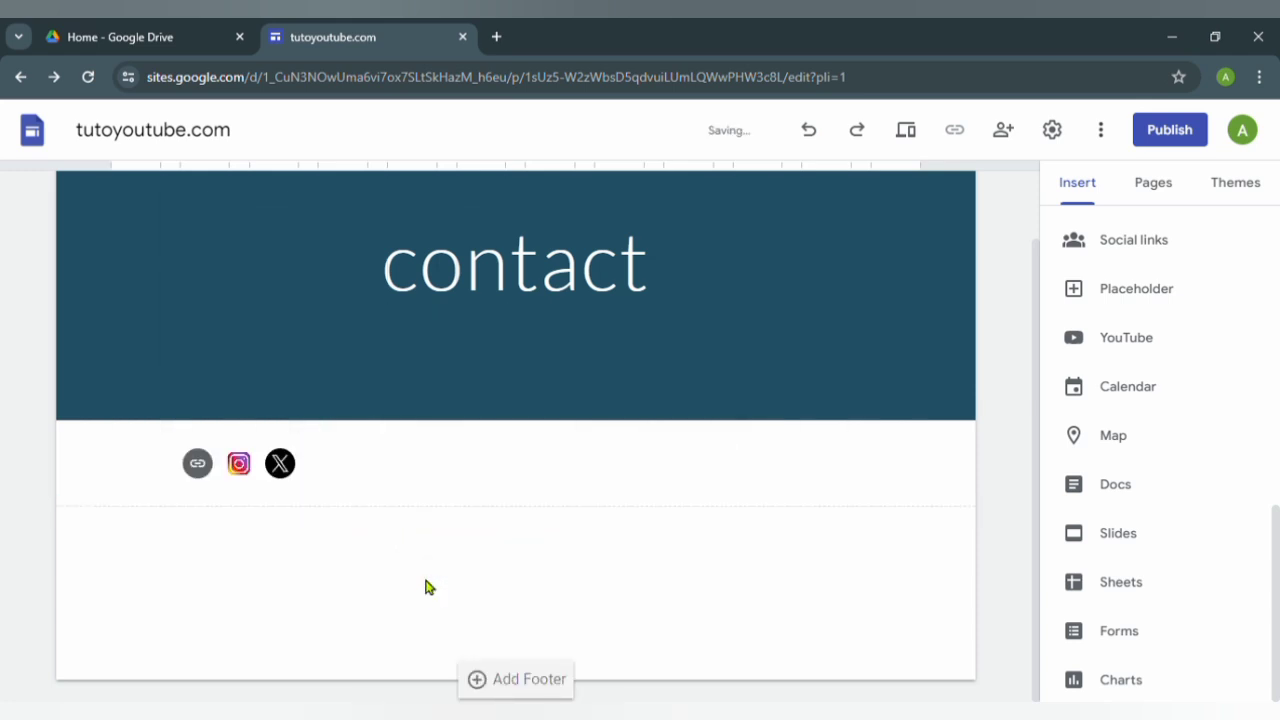
click(247, 478)
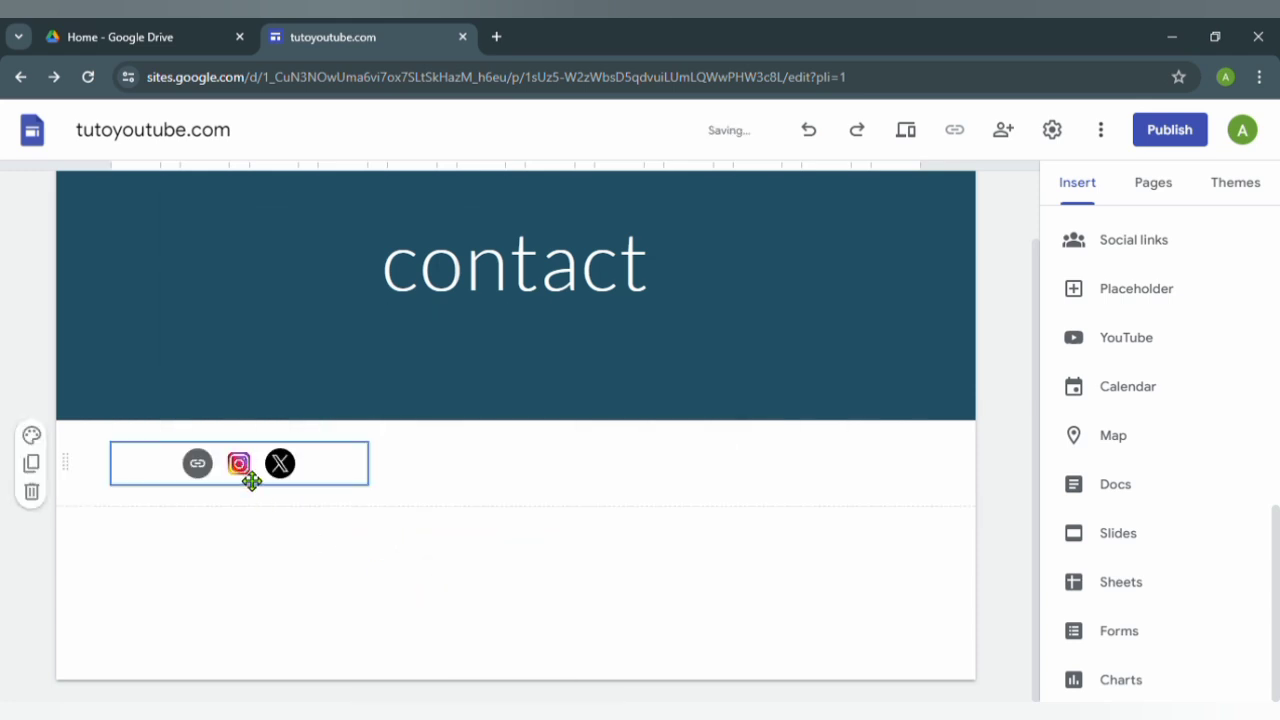
drag(247, 478, 560, 480)
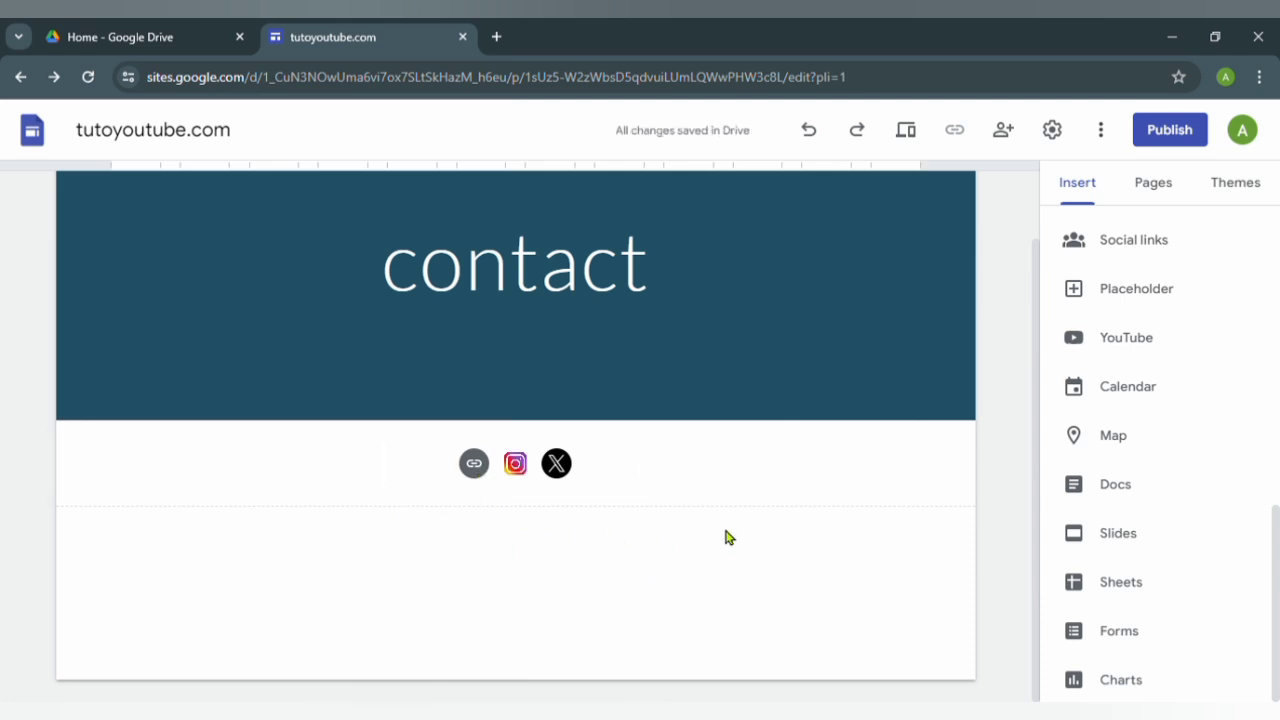
Preview the site, examine the contact page and the full length of the Home page, and exit the preview.
click(906, 131)
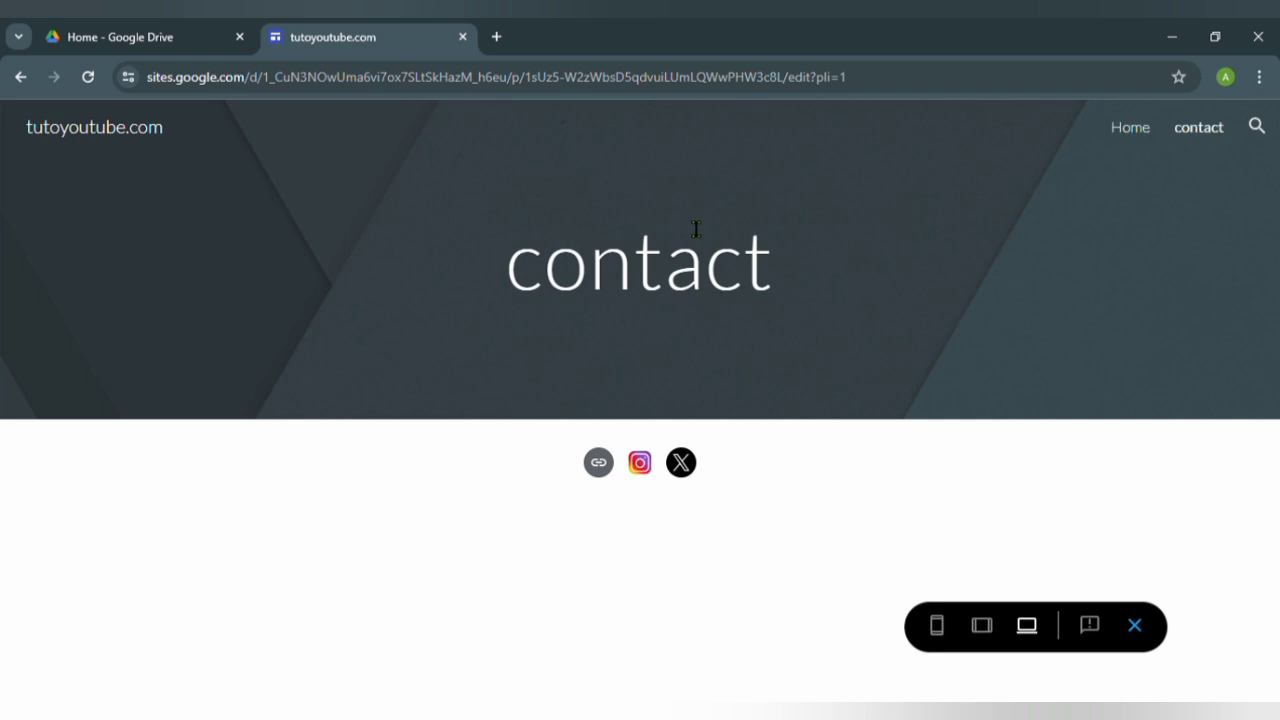
click(1141, 131)
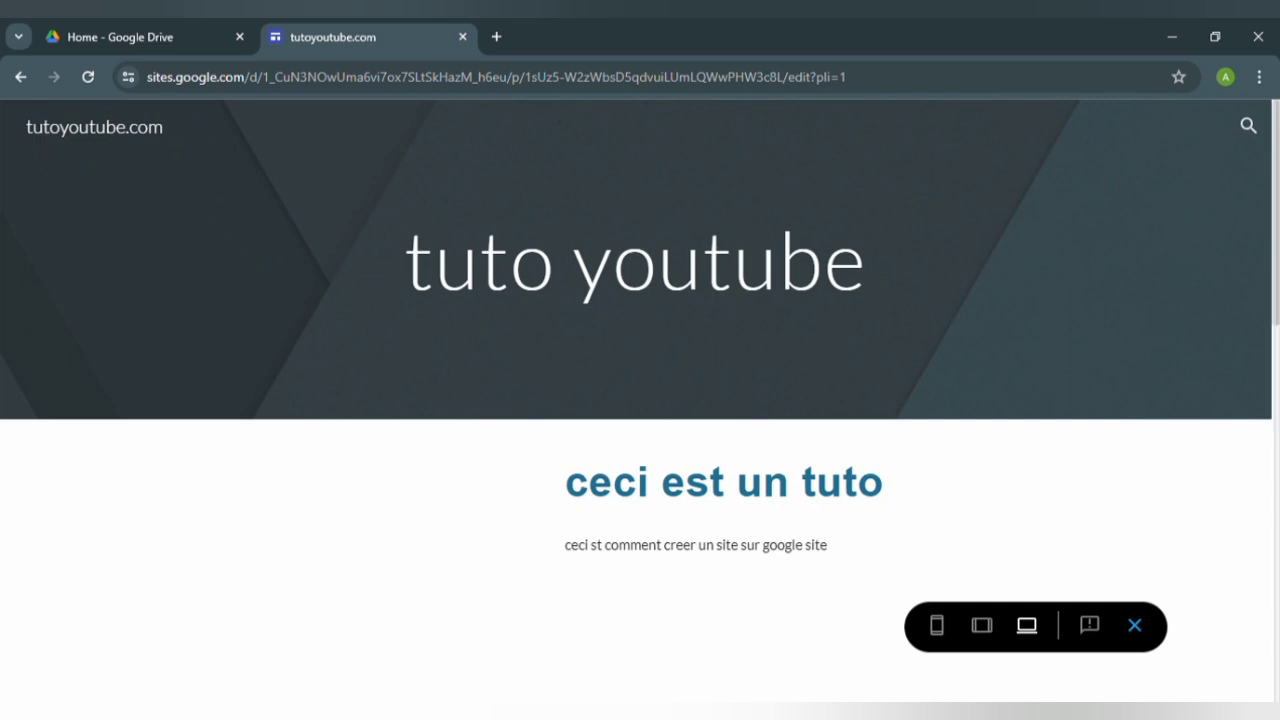
scroll(640, 400, down, 4)
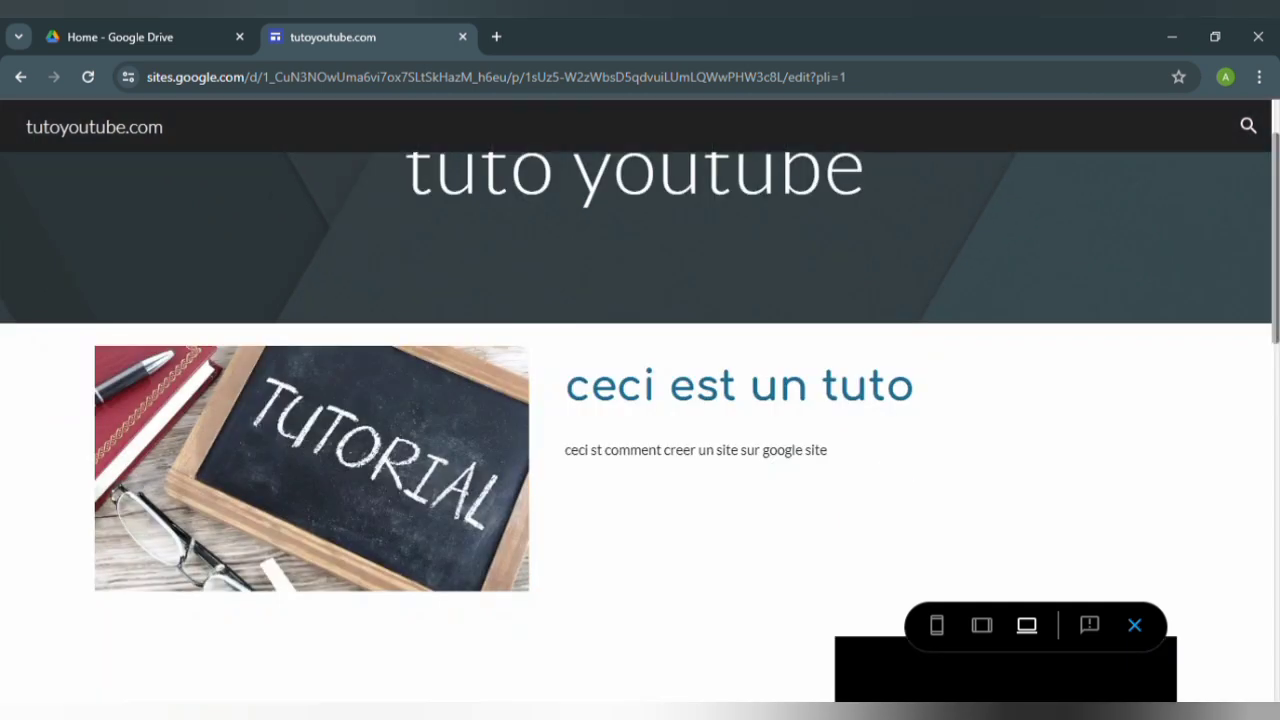
scroll(640, 400, down, 4)
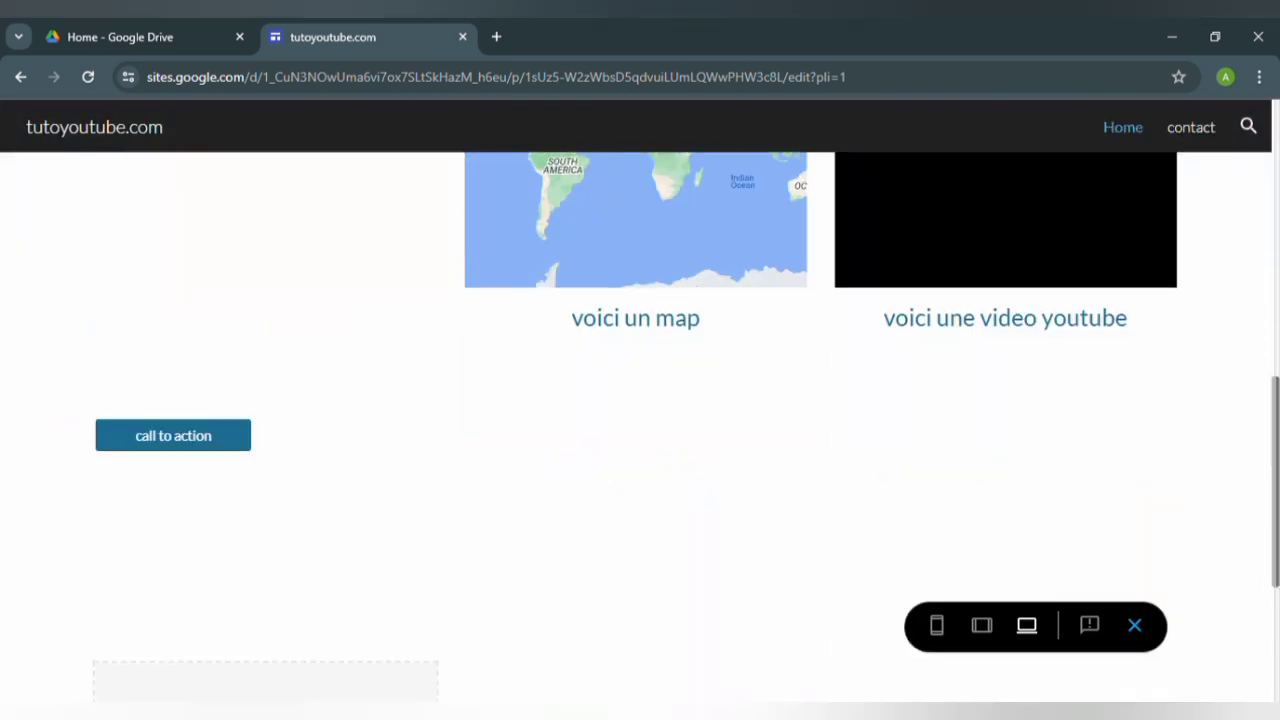
scroll(1274, 517, down, 2)
scroll(1268, 486, up, 5)
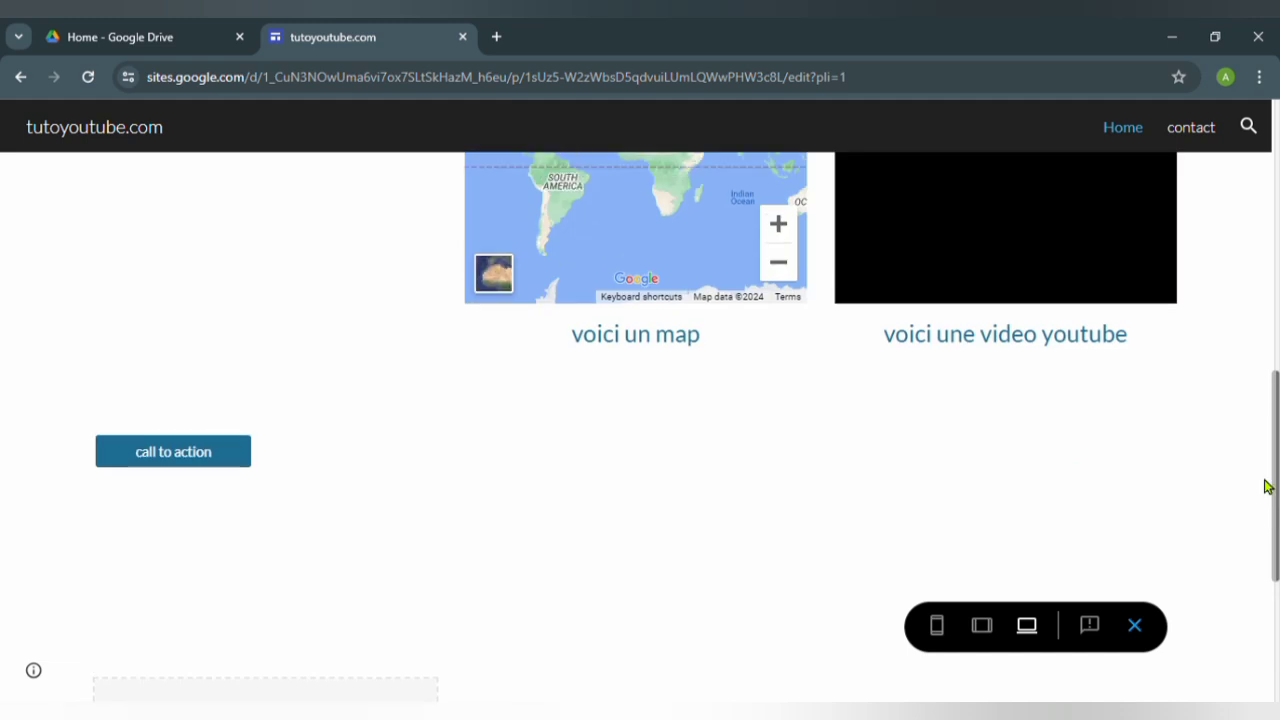
scroll(998, 347, up, 10)
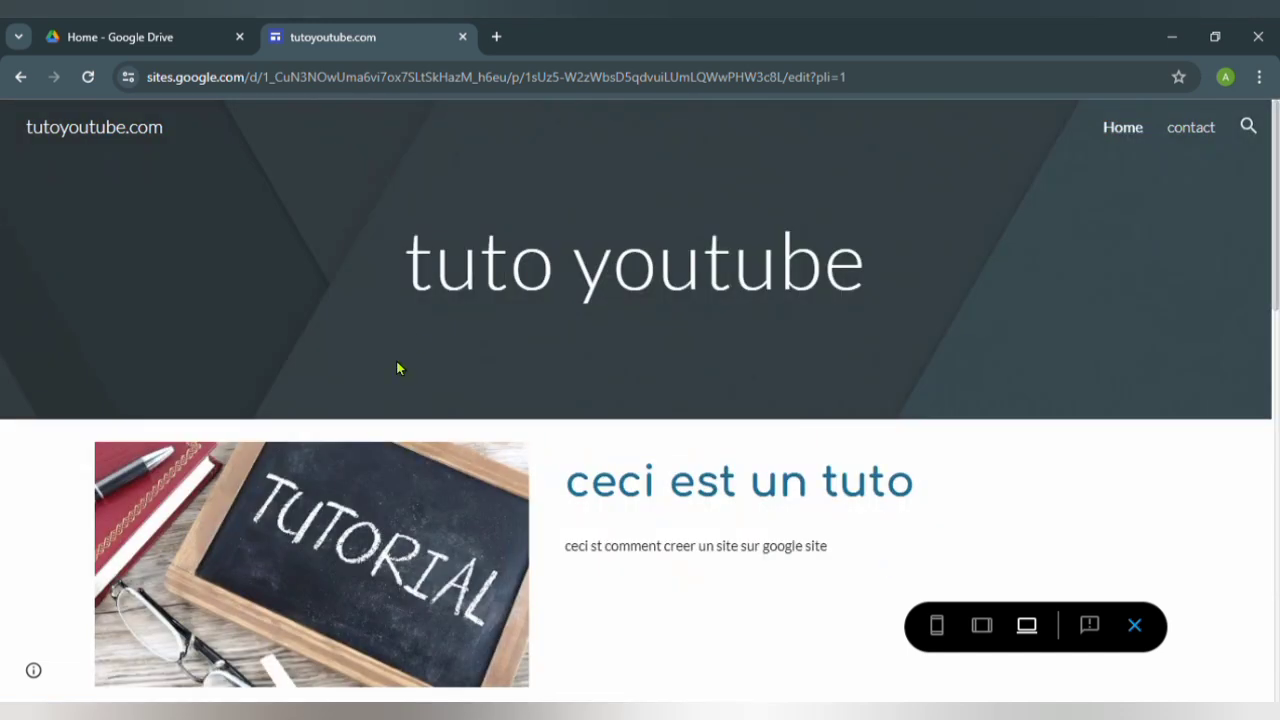
click(1136, 626)
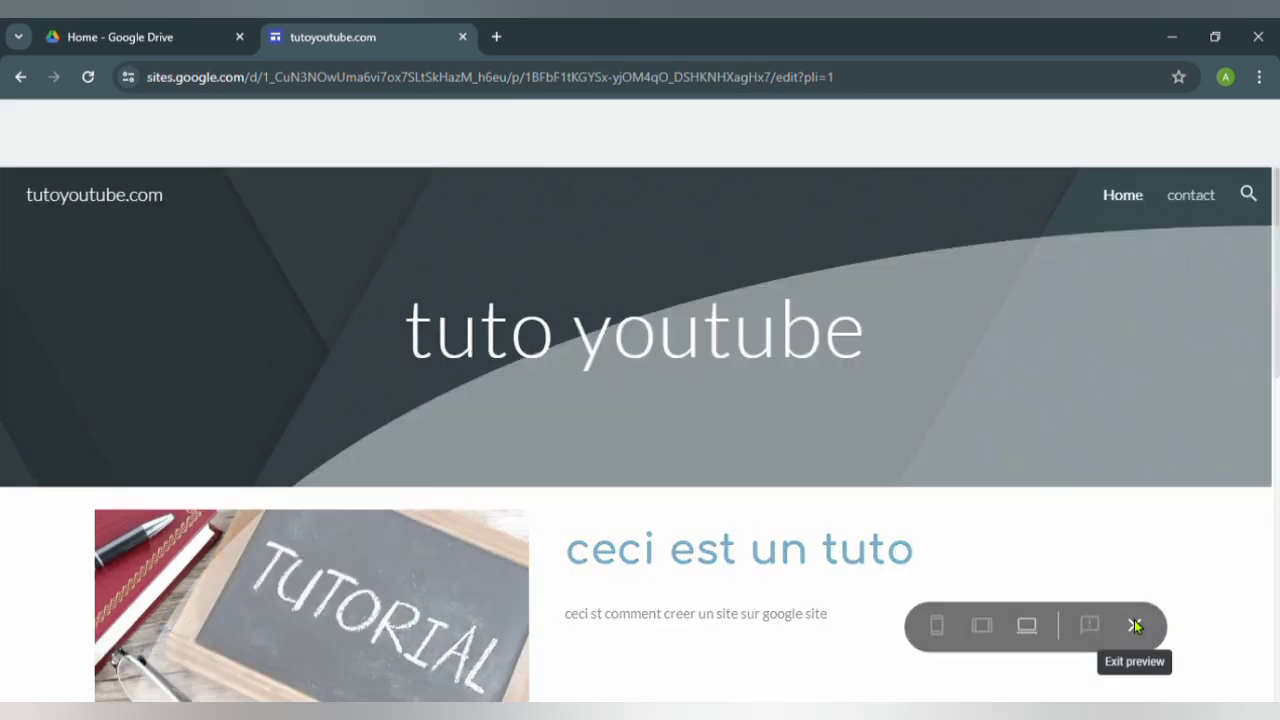